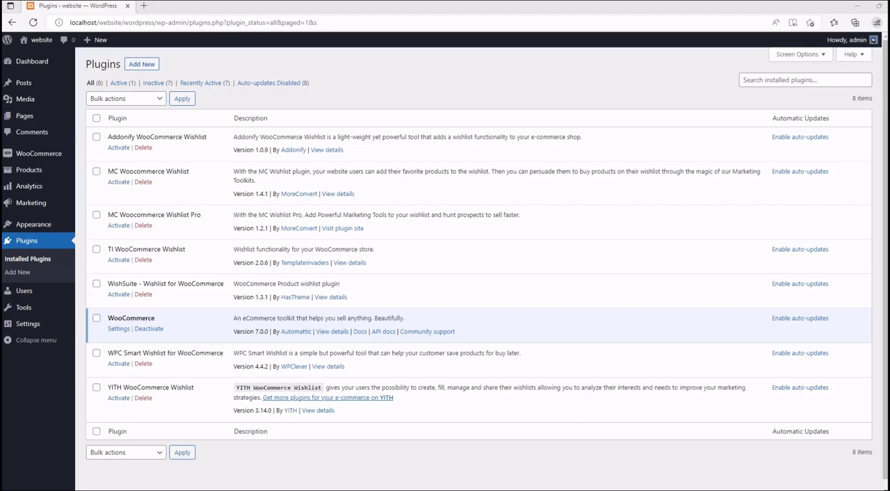
- Activate the Addonify WooCommerce Wishlist plugin and open its settings
left_click(118, 147)
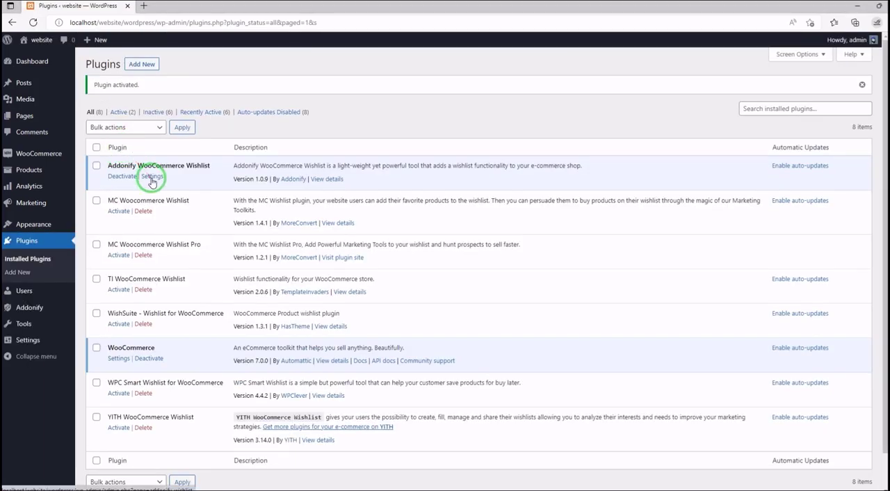
left_click(153, 177)
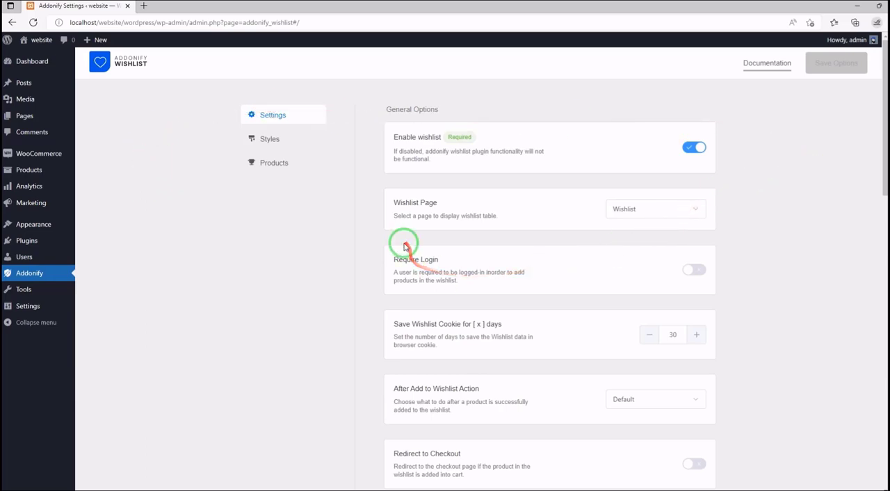
- Review Addonify's general and Add to Wishlist button options, switching Require Login on and back off
scroll(251, 202, "down", 1)
scroll(245, 192, "up", 1)
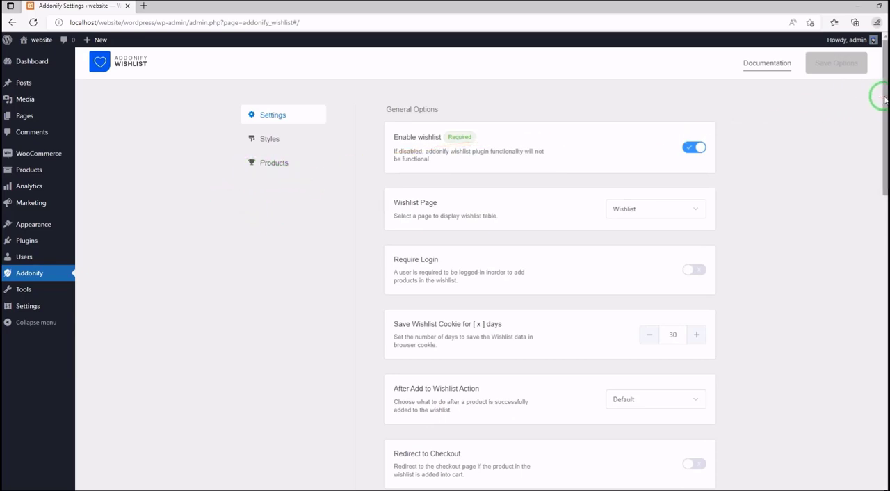
mouse_move(884, 99)
left_mouse_down()
mouse_move(885, 390)
mouse_move(885, 85)
left_mouse_up()
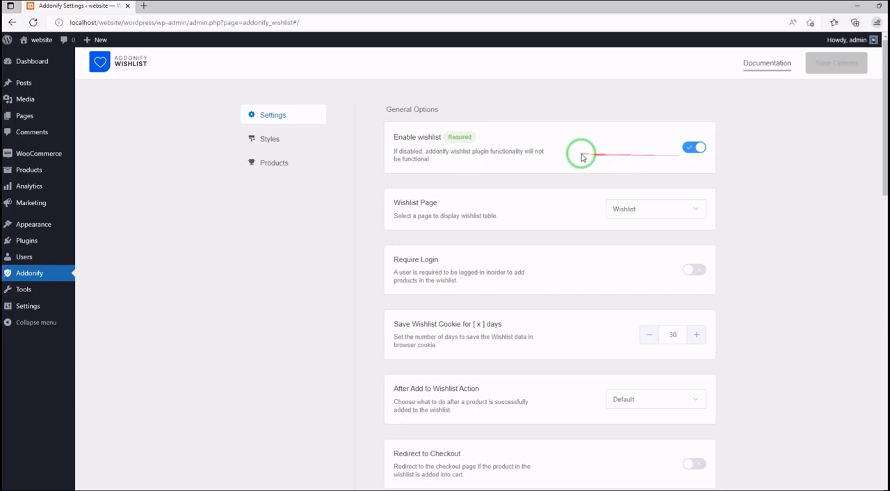
scroll(556, 169, "down", 2)
scroll(547, 160, "up", 2)
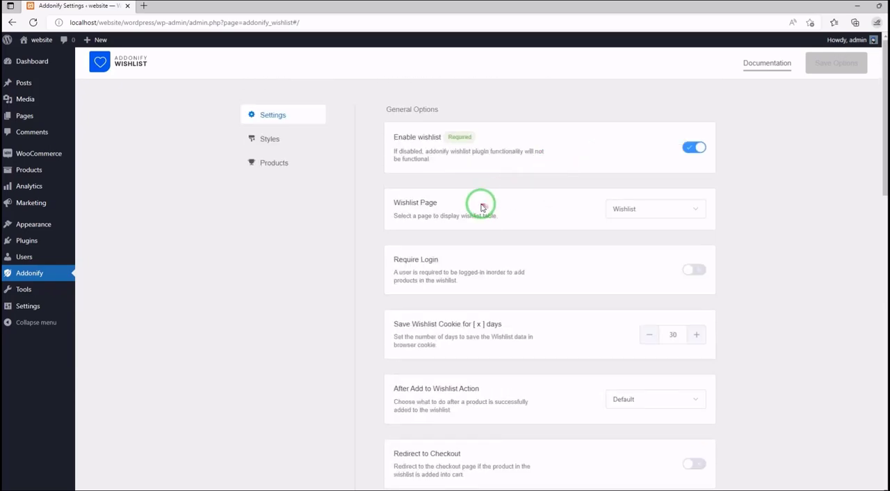
scroll(445, 247, "down", 1)
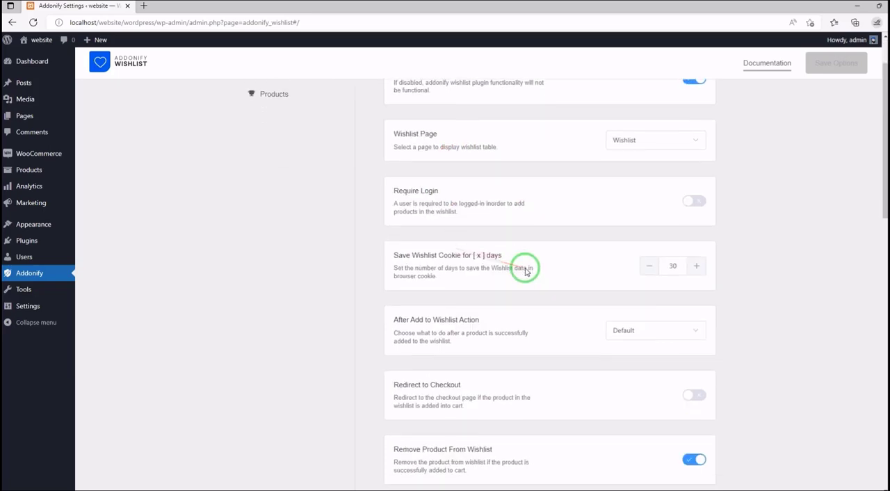
left_click(692, 204)
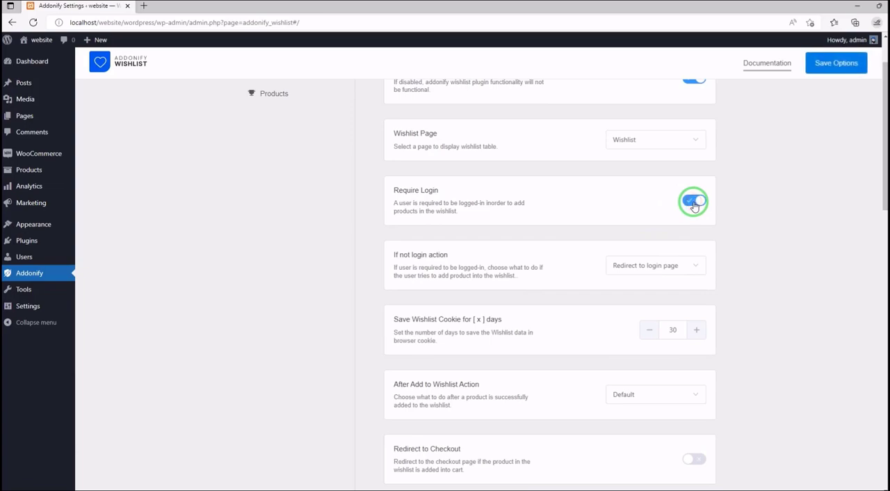
left_click(693, 204)
scroll(445, 209, "down", 1)
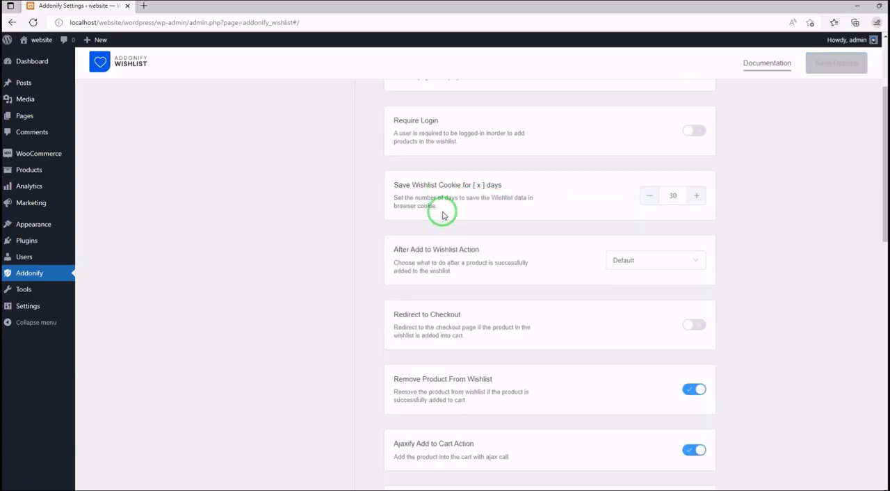
scroll(443, 216, "down", 6)
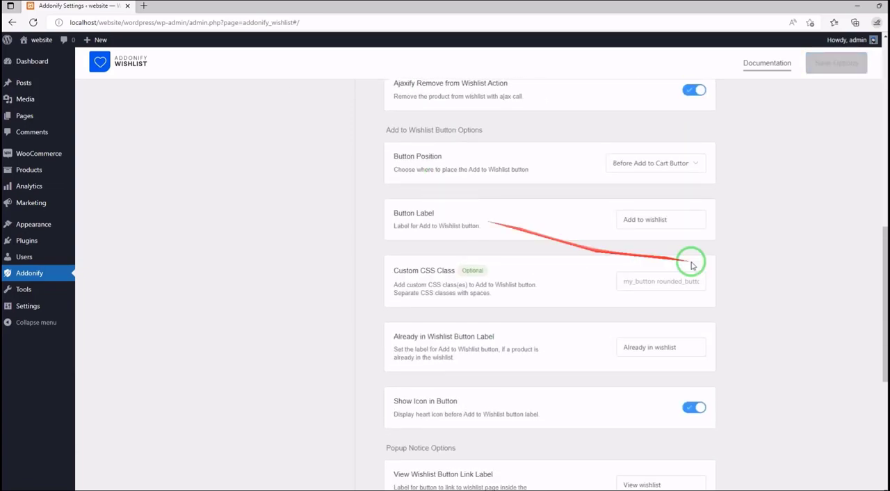
left_click_drag(885, 298, 864, 92)
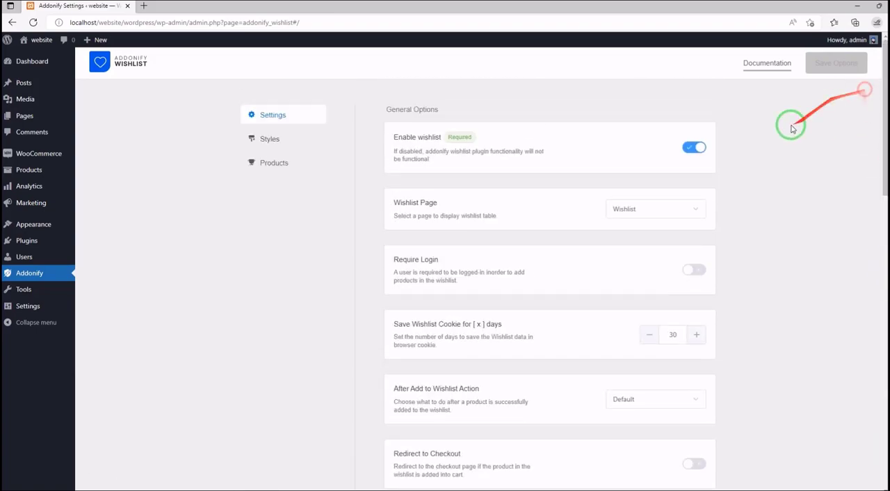
- Examine Addonify's style and color options, switching Enable Styles from Plugin on and back off
left_click(267, 141)
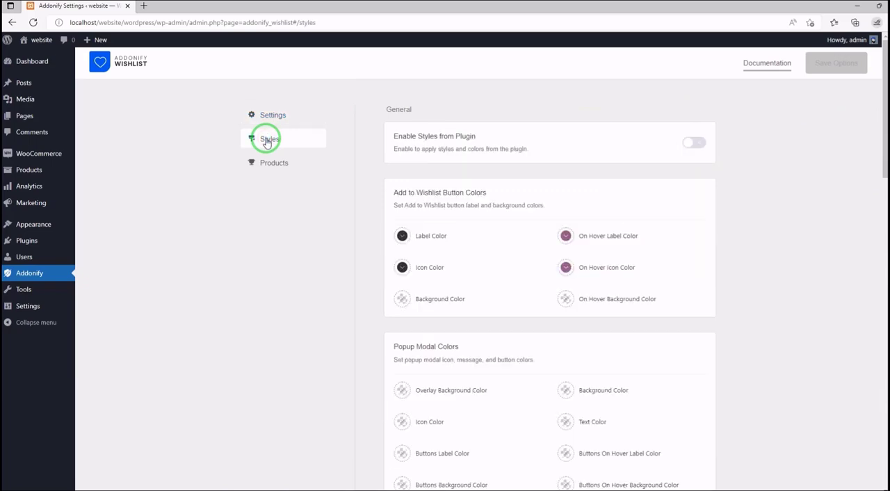
left_click(693, 147)
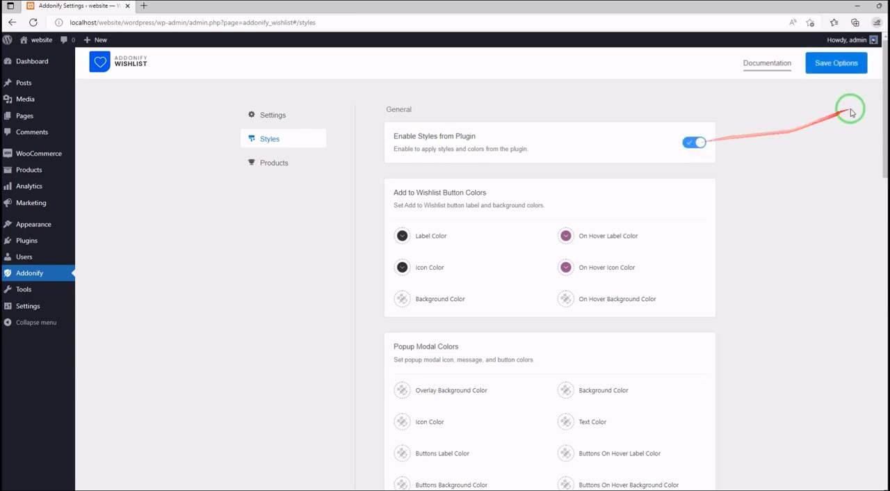
left_click_drag(884, 108, 884, 232)
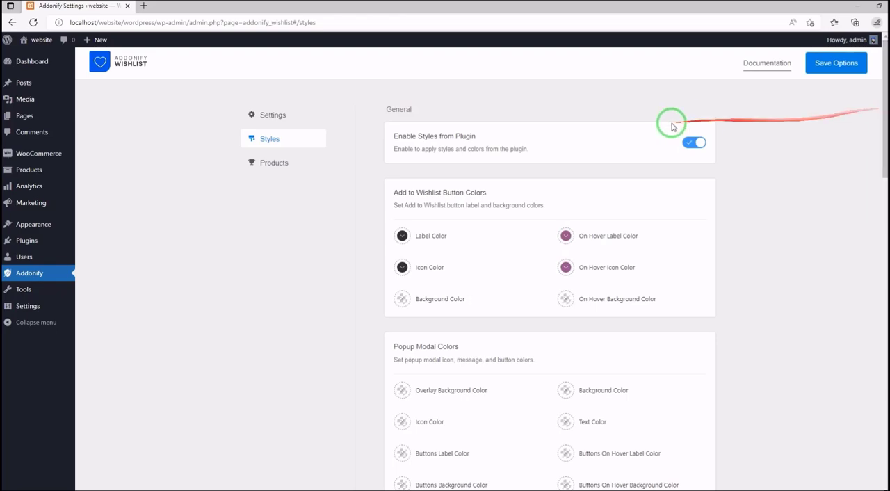
left_click(693, 142)
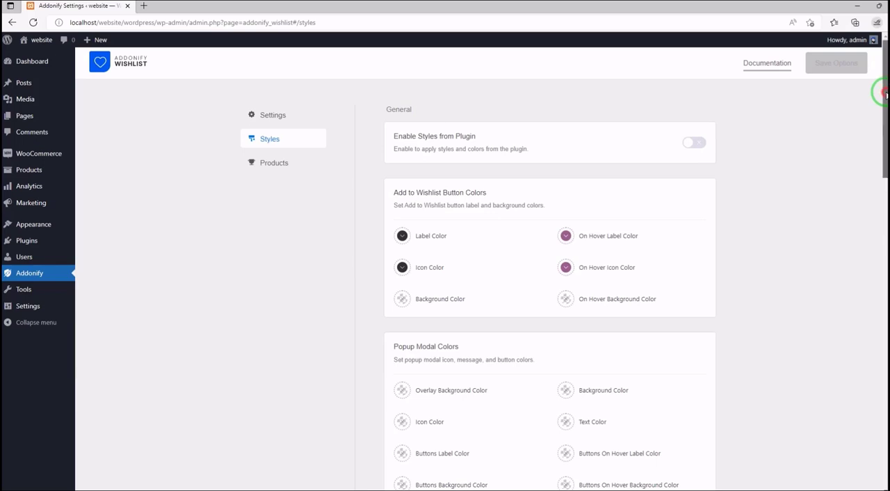
left_click_drag(880, 94, 868, 65)
- Check Addonify's Products section and reread its main settings from the general options to the popup notice options
left_click(282, 166)
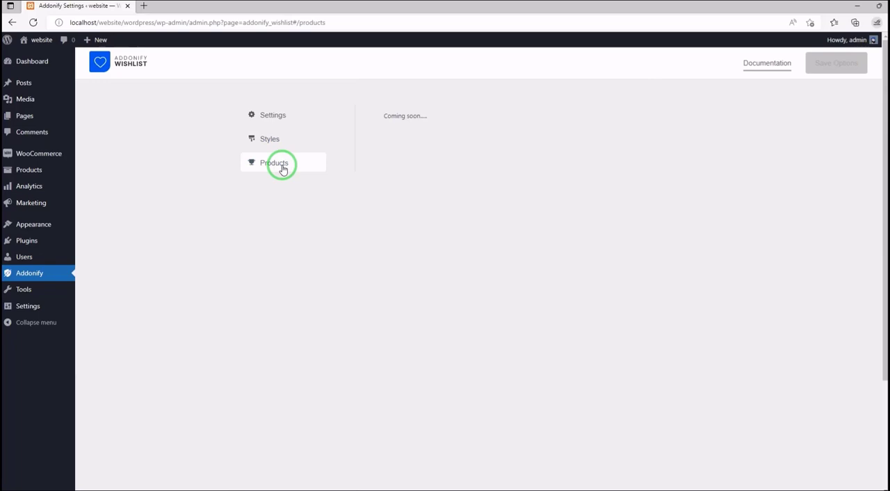
left_click(265, 115)
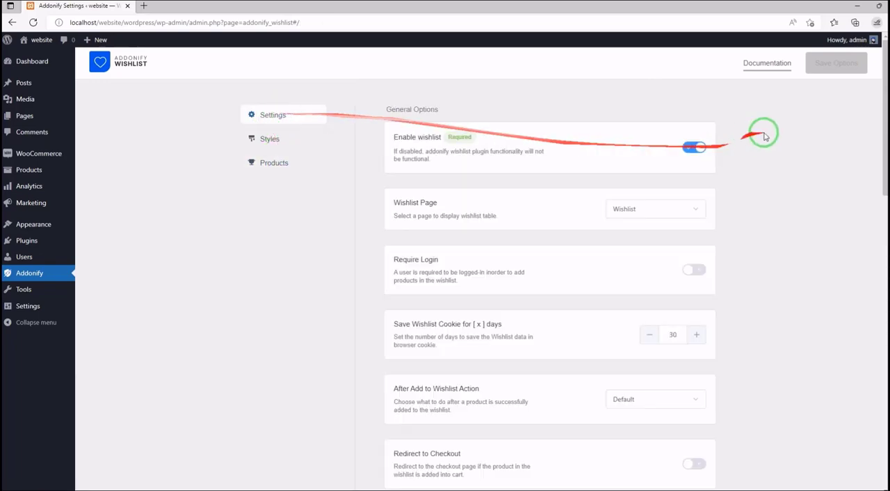
left_click_drag(885, 137, 880, 113)
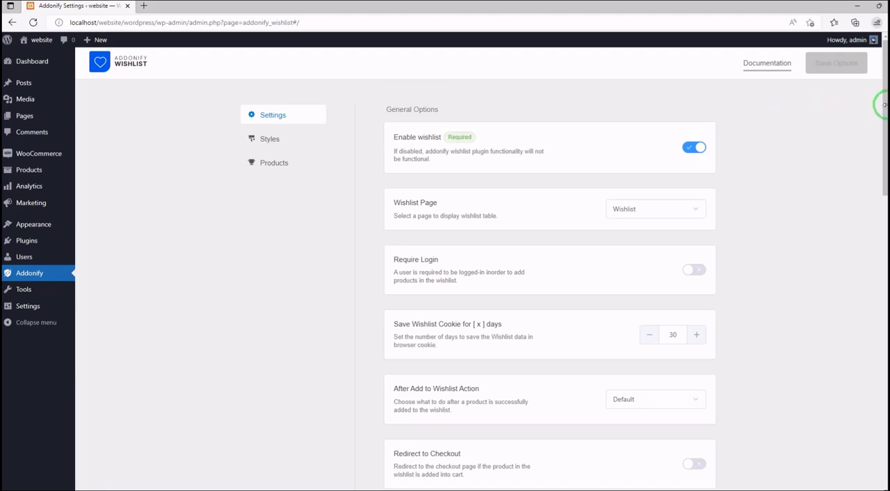
left_click_drag(884, 106, 883, 106)
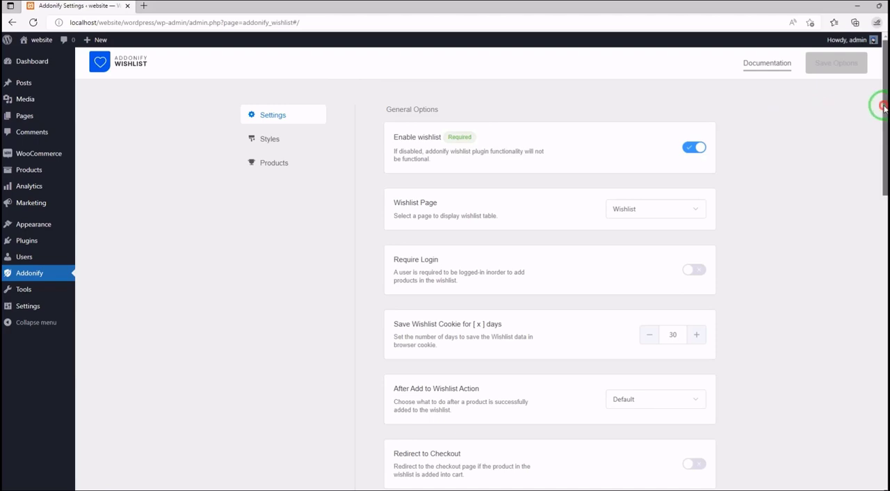
left_click_drag(884, 107, 882, 190)
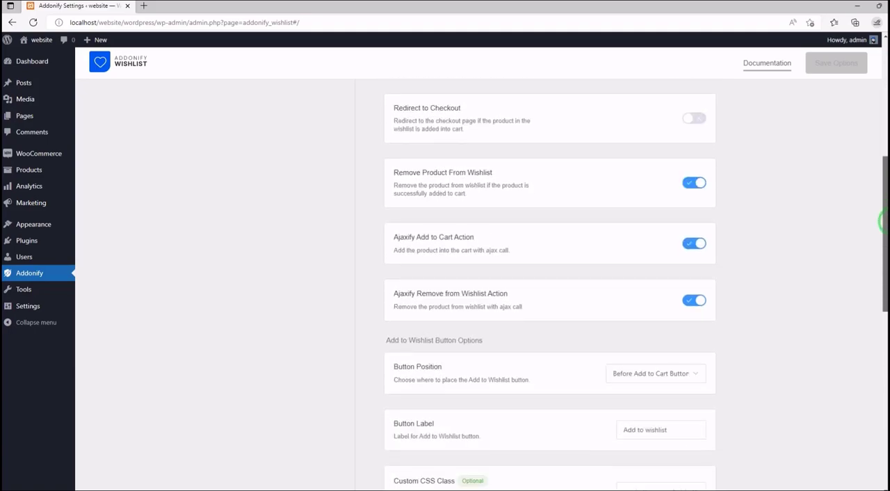
left_click_drag(881, 221, 883, 321)
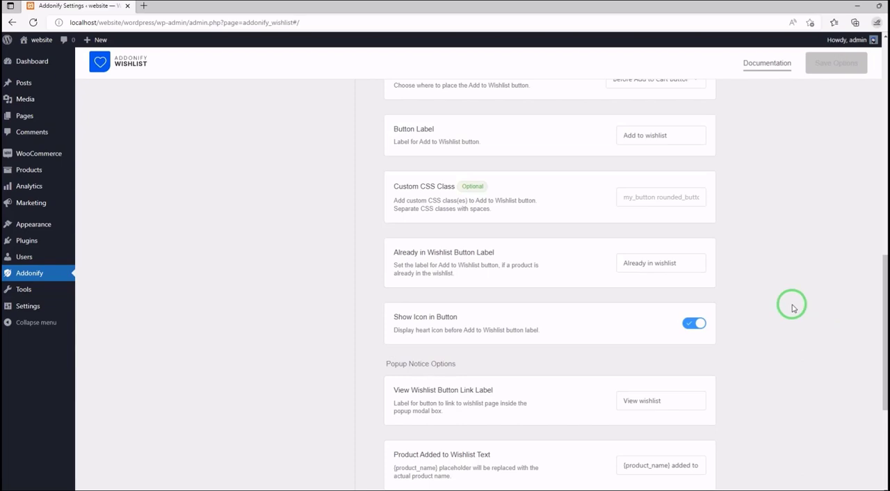
- Return to the installed plugins list and deactivate Addonify WooCommerce Wishlist
mouse_move(64, 242)
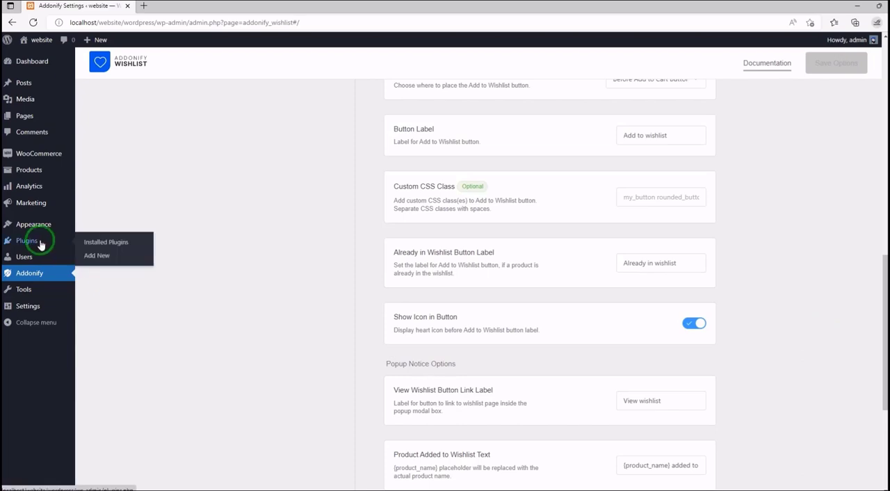
left_click(106, 243)
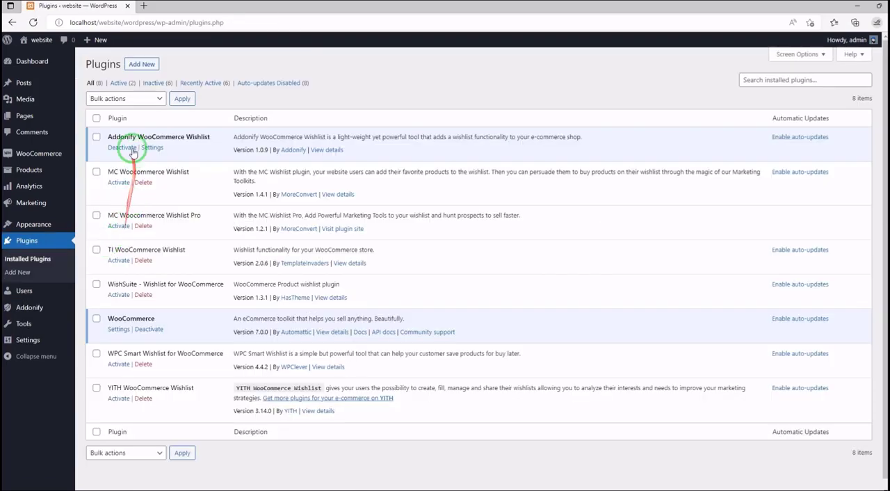
left_click(129, 153)
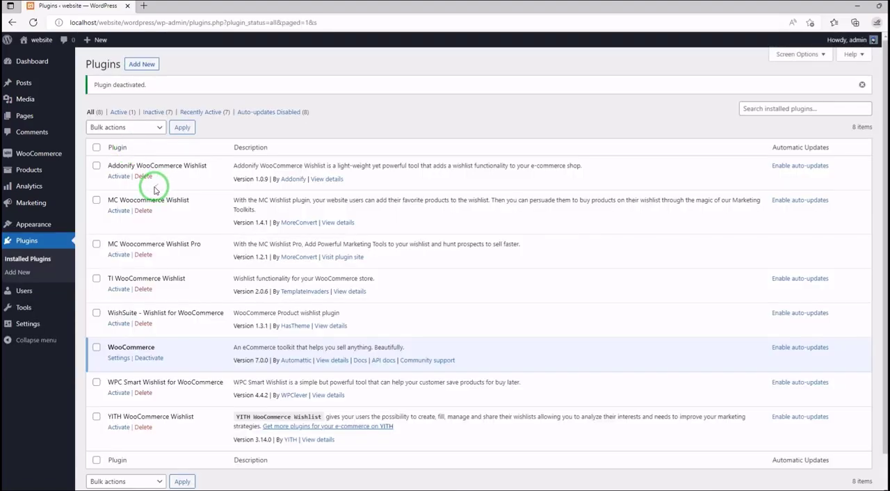
- Activate the WishSuite - Wishlist for WooCommerce plugin and open its settings
scroll(155, 190, "down", 1)
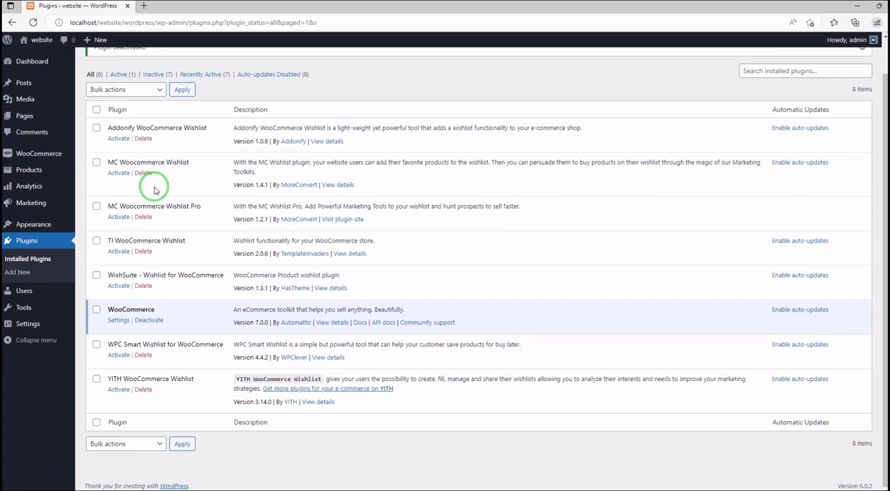
left_click(117, 288)
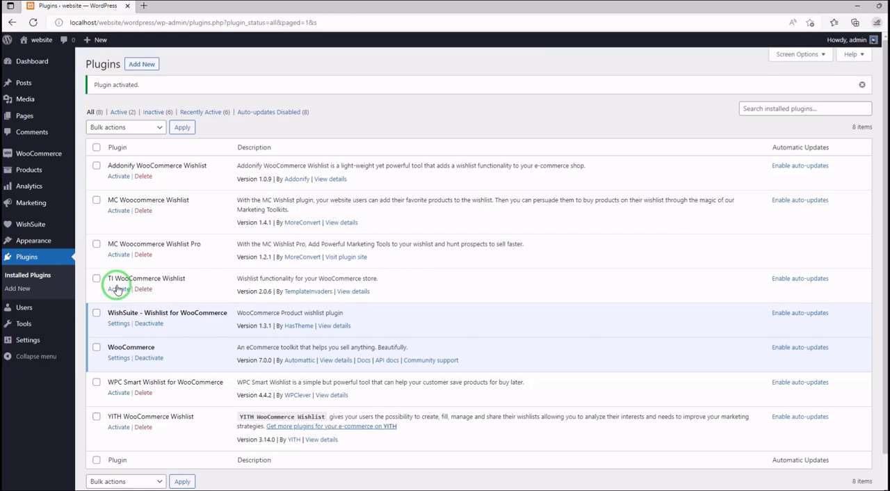
left_click(121, 324)
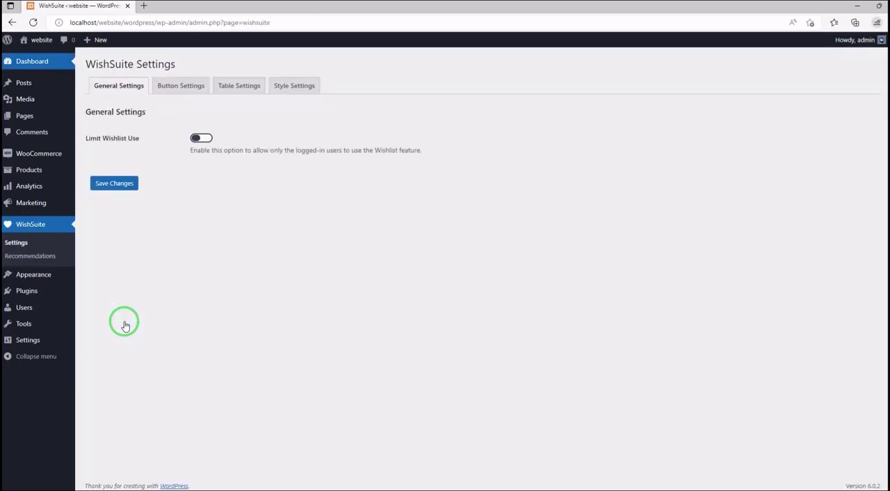
- Switch WishSuite's Limit Wishlist Use option on and back off, and view the button settings
left_click(197, 140)
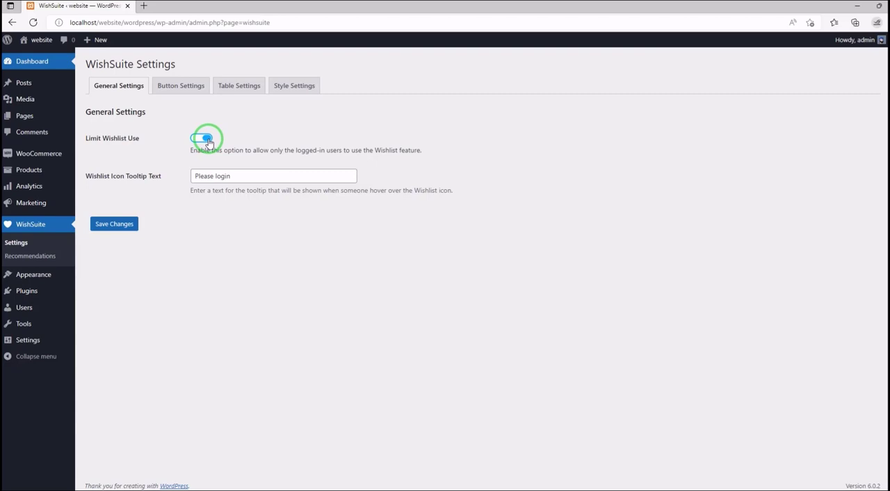
left_click(206, 139)
left_click(180, 85)
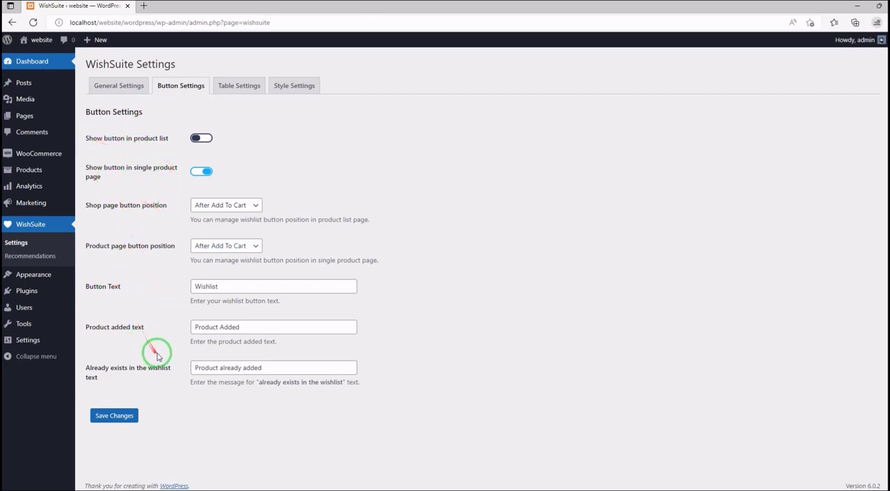
- Examine WishSuite's table settings, including displayed fields, heading texts, image size and social share buttons
left_click(221, 87)
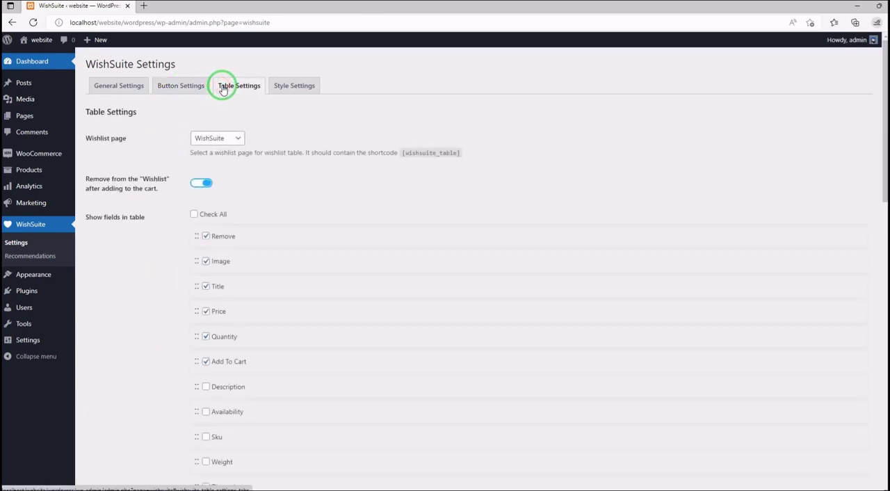
scroll(126, 167, "down", 1)
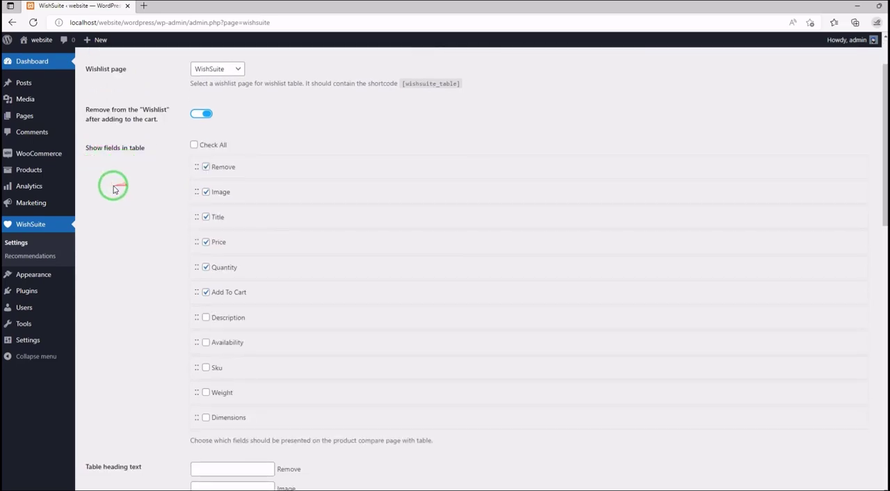
scroll(122, 161, "down", 5)
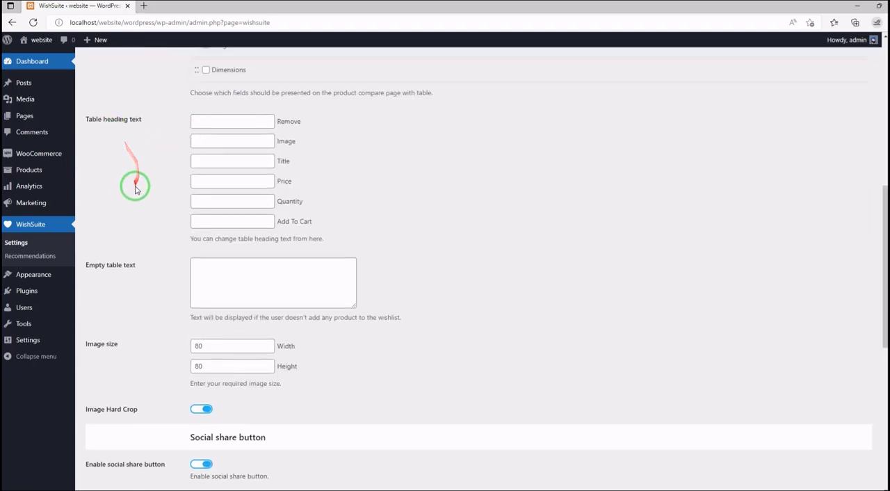
scroll(134, 198, "down", 1)
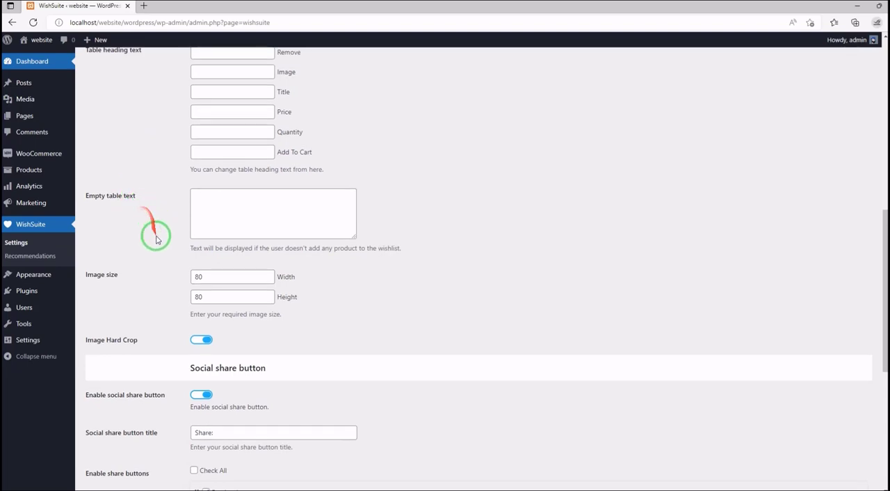
scroll(139, 215, "down", 2)
scroll(139, 216, "down", 2)
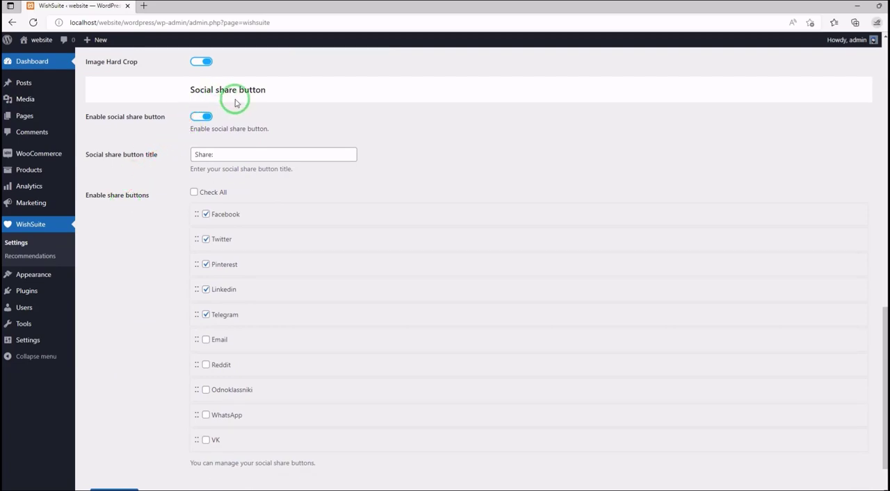
scroll(143, 175, "down", 1)
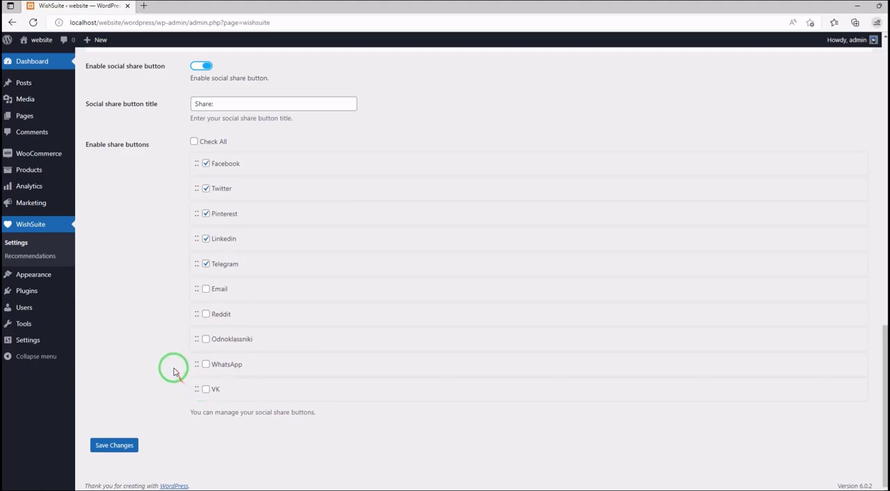
scroll(129, 277, "up", 10)
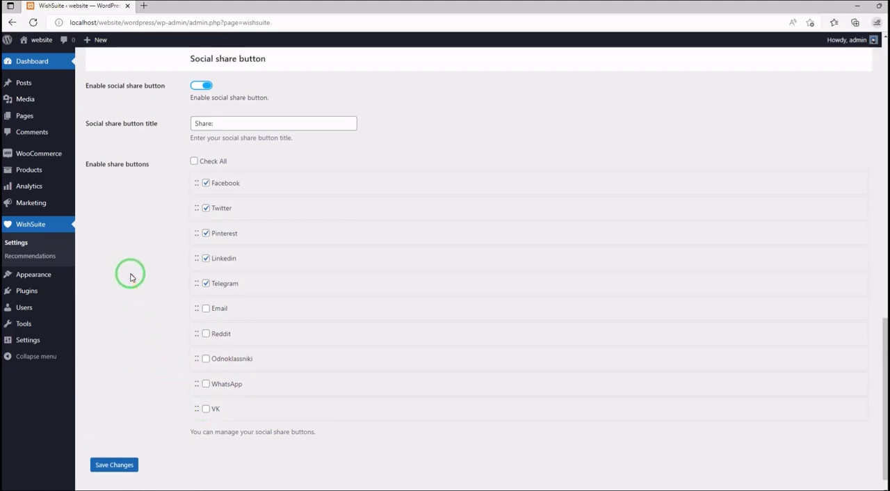
- In WishSuite's style settings, try the Theme style, set the button style to Custom style, and examine the custom color, padding, margin and border radius options
scroll(128, 276, "up", 1)
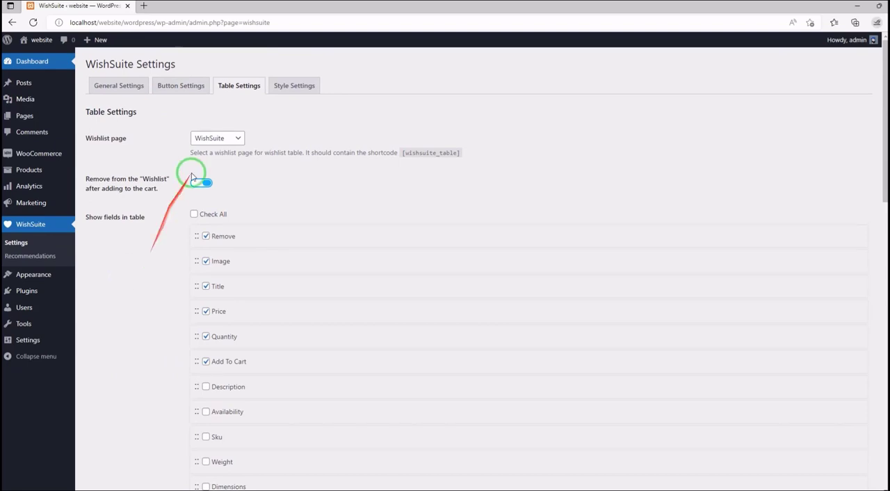
left_click(292, 85)
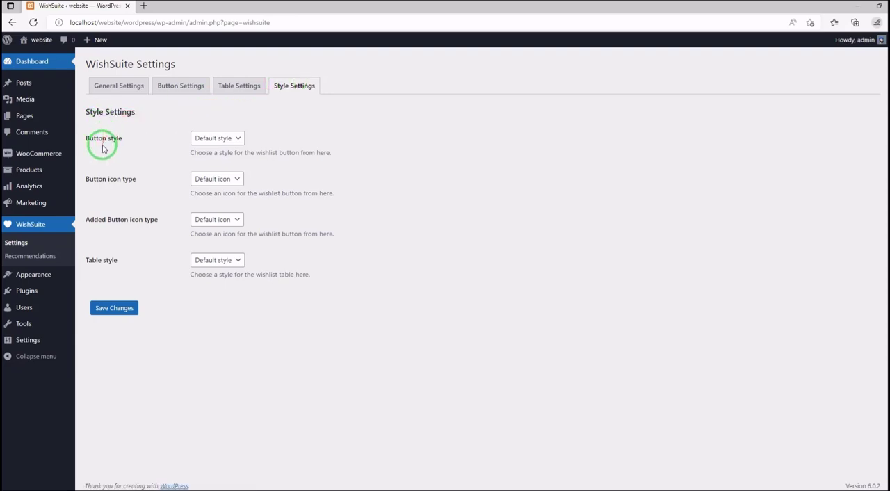
left_click(226, 139)
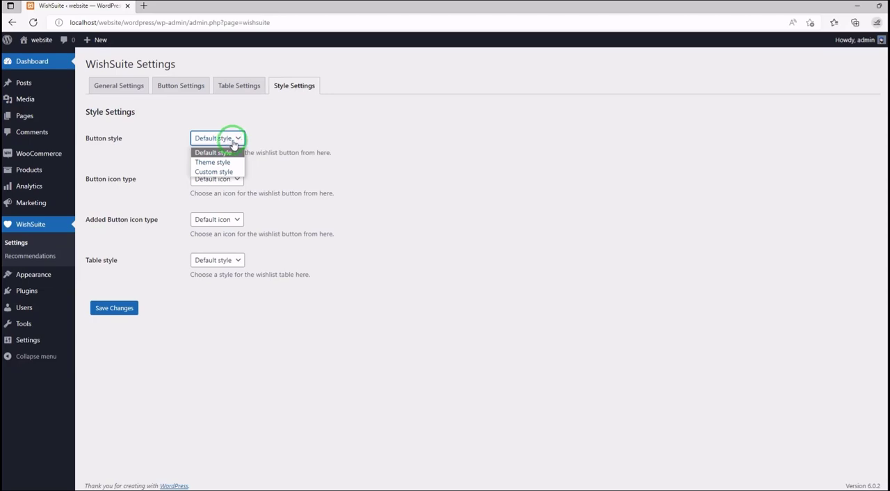
left_click(214, 162)
left_click(218, 138)
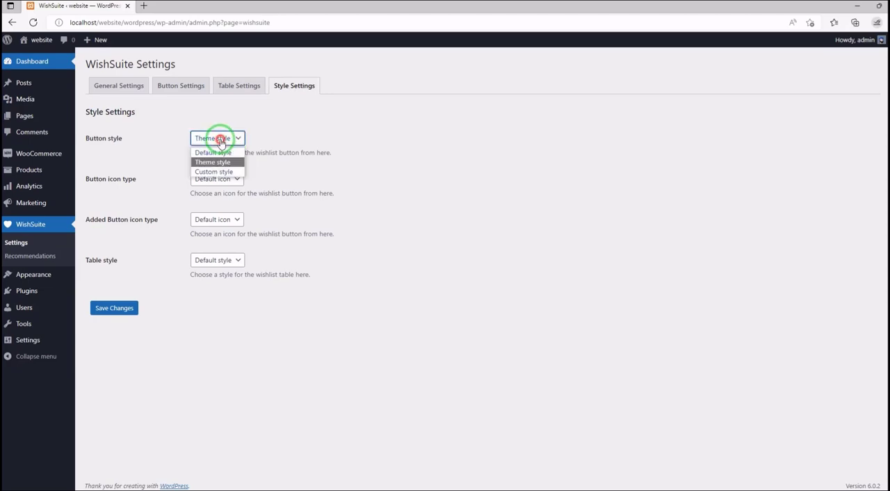
left_click(221, 172)
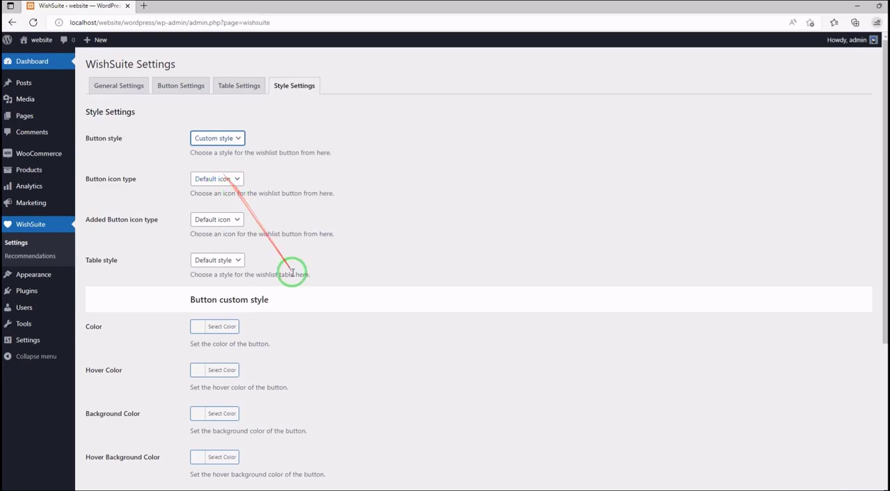
scroll(244, 245, "down", 1)
scroll(243, 245, "down", 1)
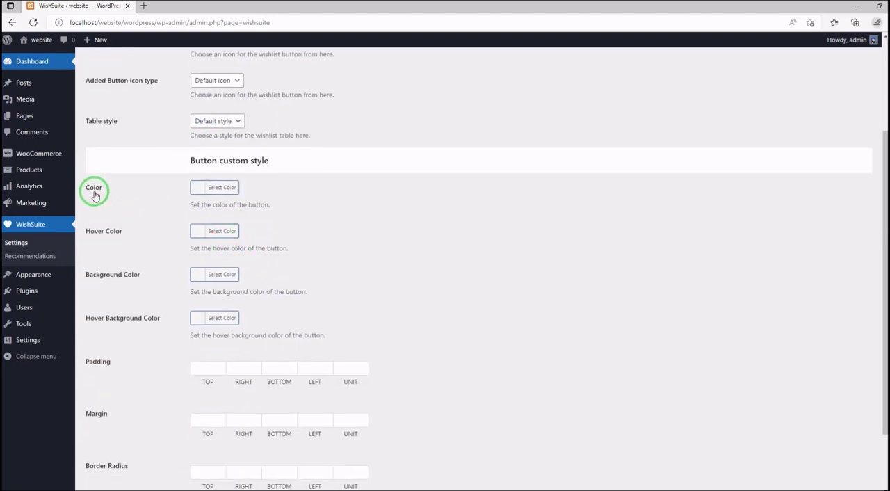
scroll(115, 255, "down", 1)
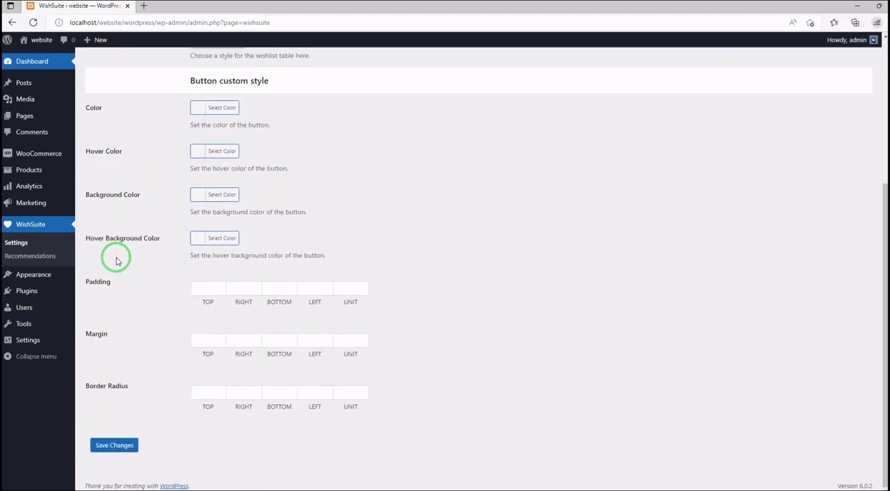
scroll(120, 251, "up", 2)
scroll(123, 249, "up", 1)
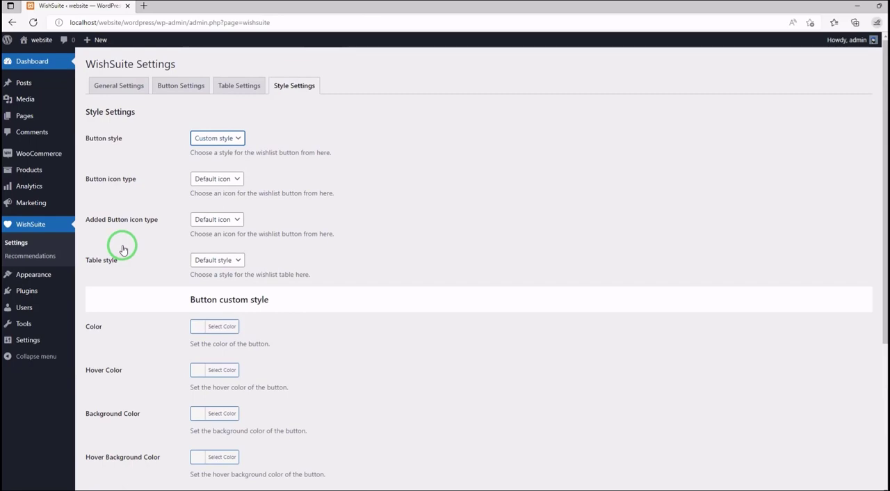
- Review WishSuite's general, button, table and style settings once more, including the social share options for the wishlist table
left_click(249, 87)
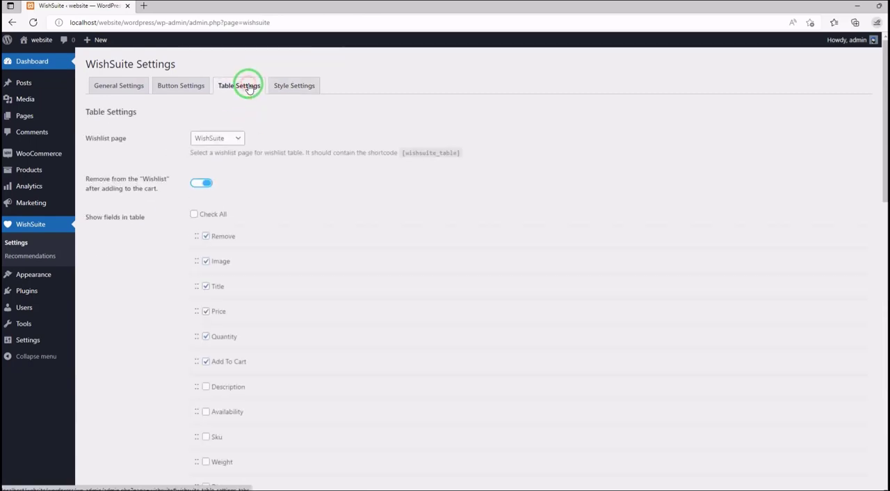
left_click(186, 85)
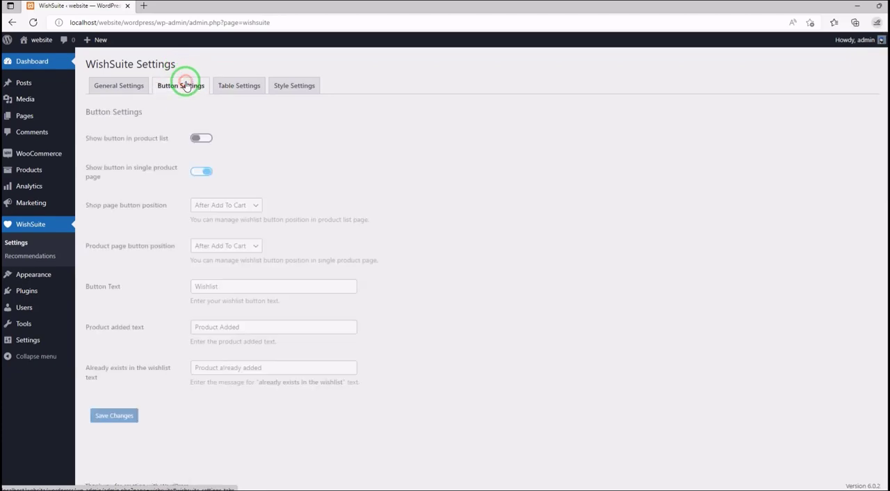
left_click(141, 90)
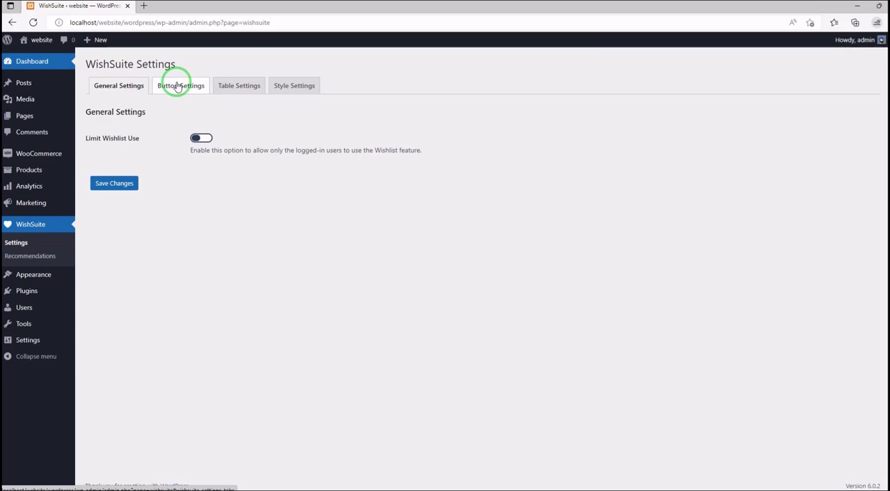
left_click(179, 88)
left_click(238, 88)
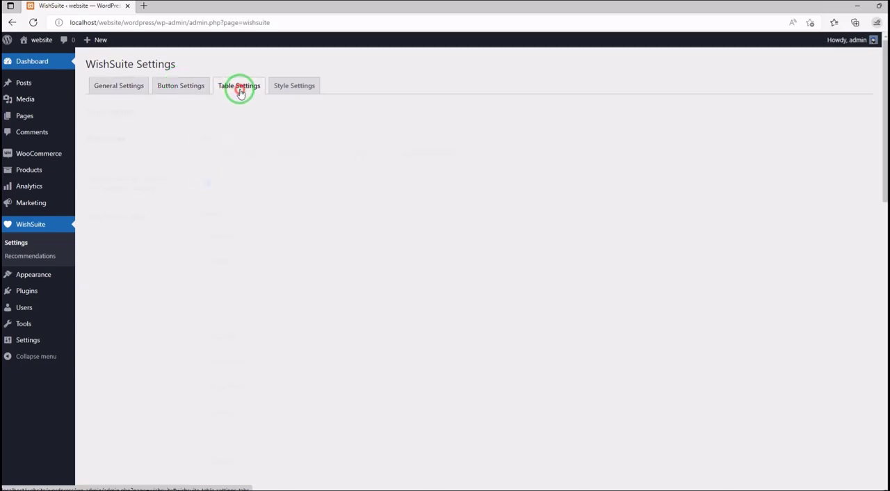
left_click(275, 89)
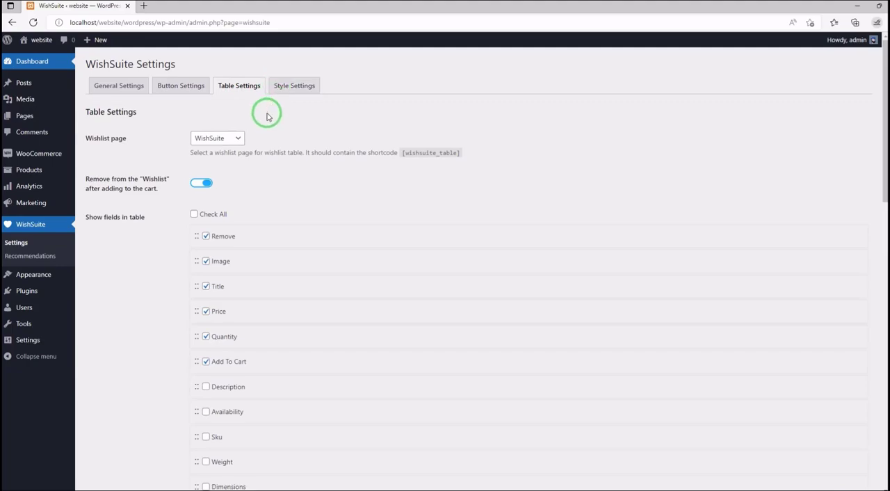
scroll(267, 117, "down", 10)
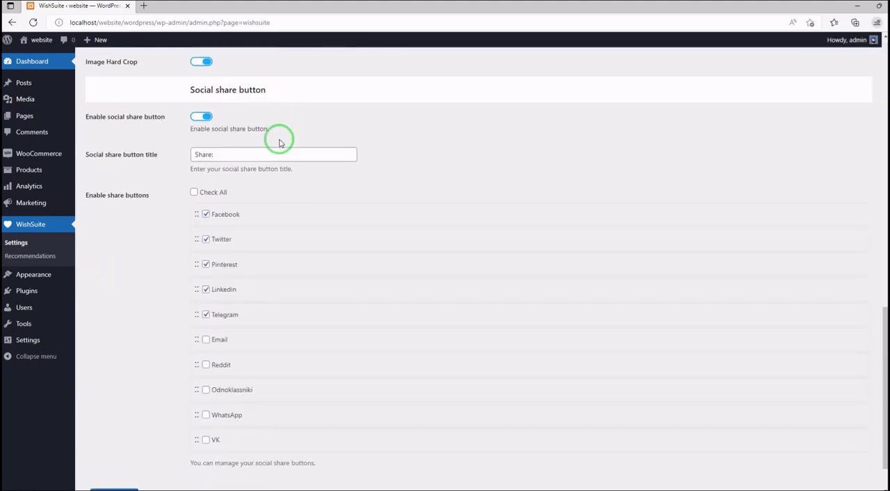
scroll(282, 169, "up", 10)
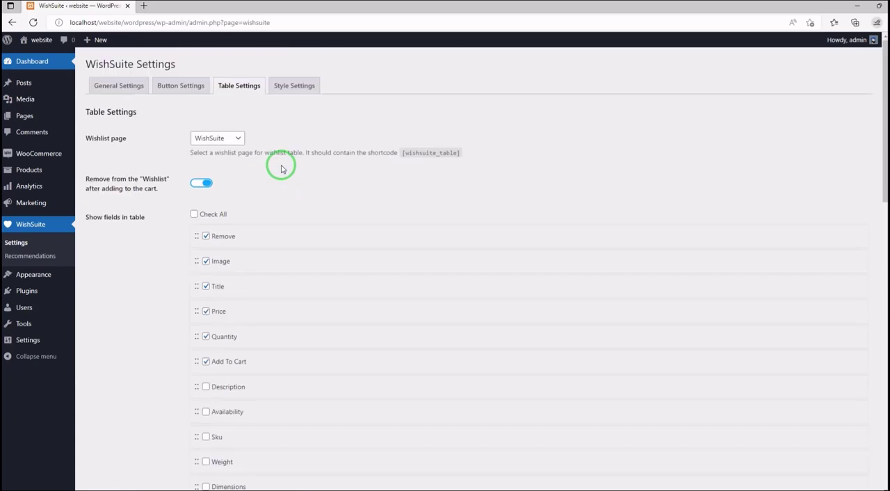
left_click(294, 86)
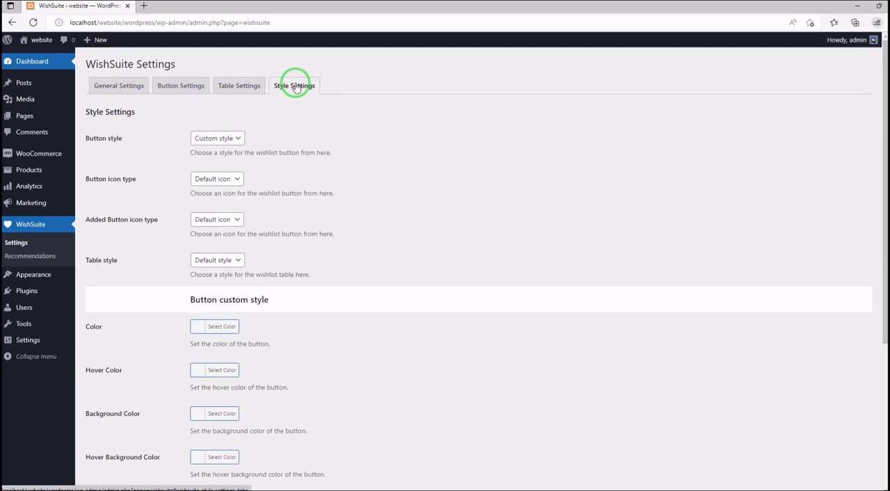
left_click(131, 89)
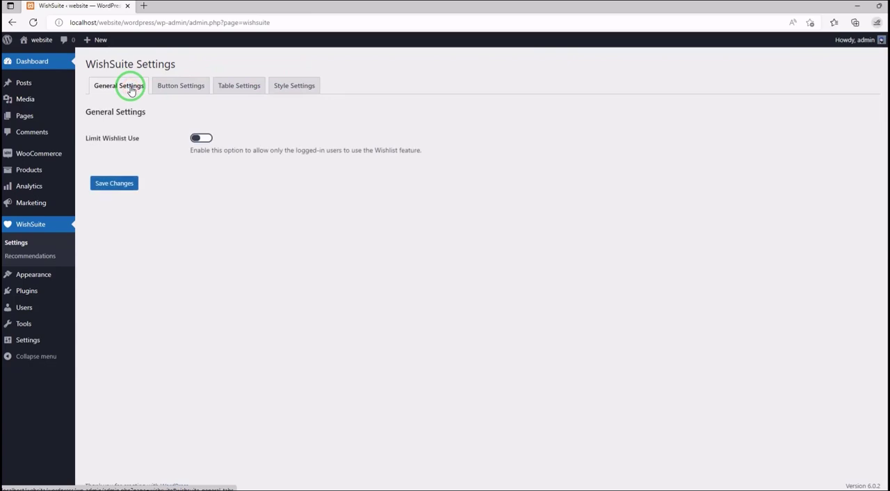
- Deactivate WishSuite - Wishlist for WooCommerce in the installed plugins list and activate TI WooCommerce Wishlist
left_click(113, 292)
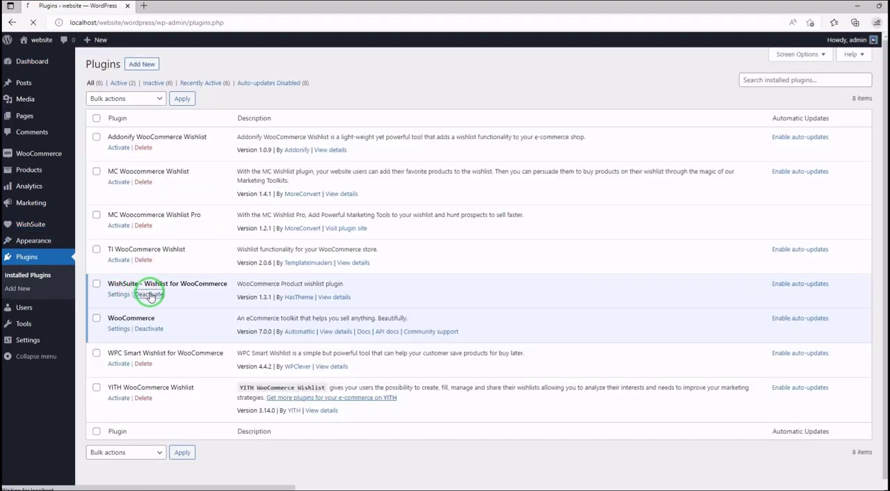
left_click(148, 295)
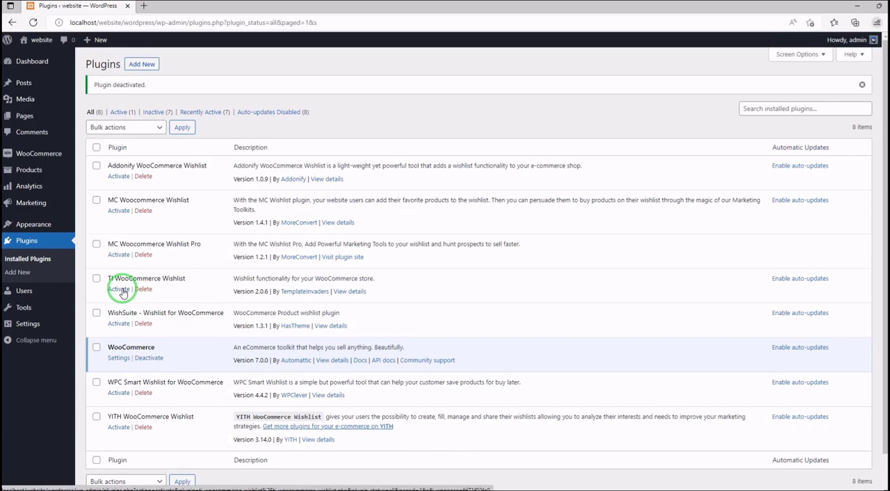
left_click(120, 289)
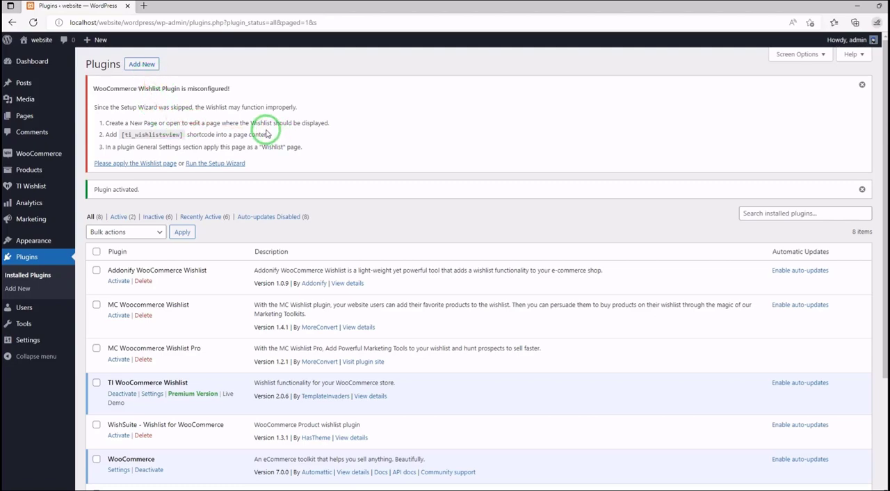
- Start the TI Wishlist setup wizard, view the page choices for My Wishlist, and skip the page setup step
left_click(218, 164)
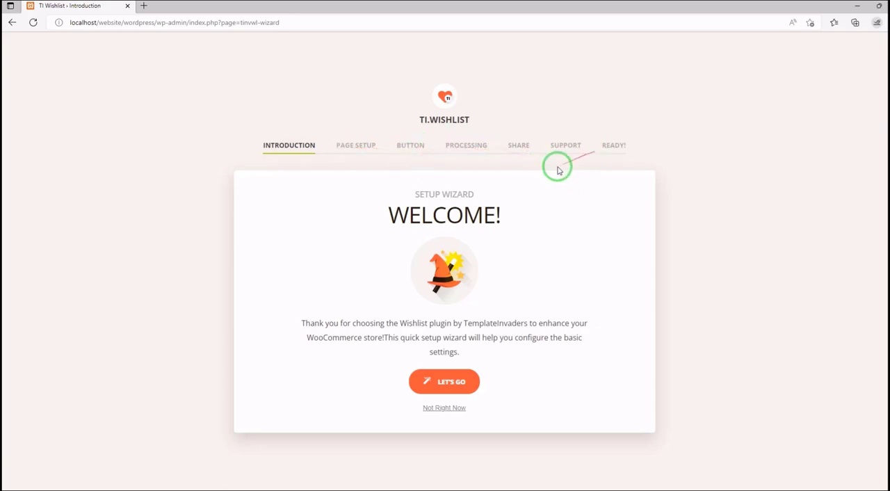
left_click(448, 385)
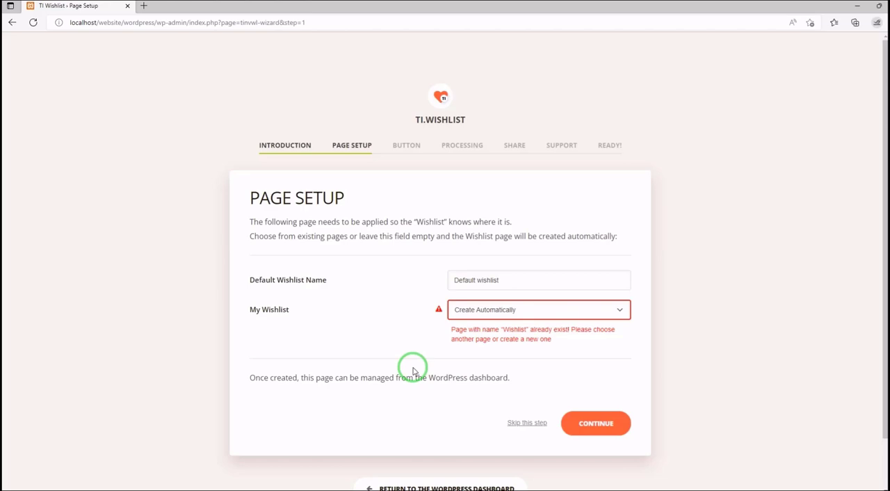
left_click(556, 313)
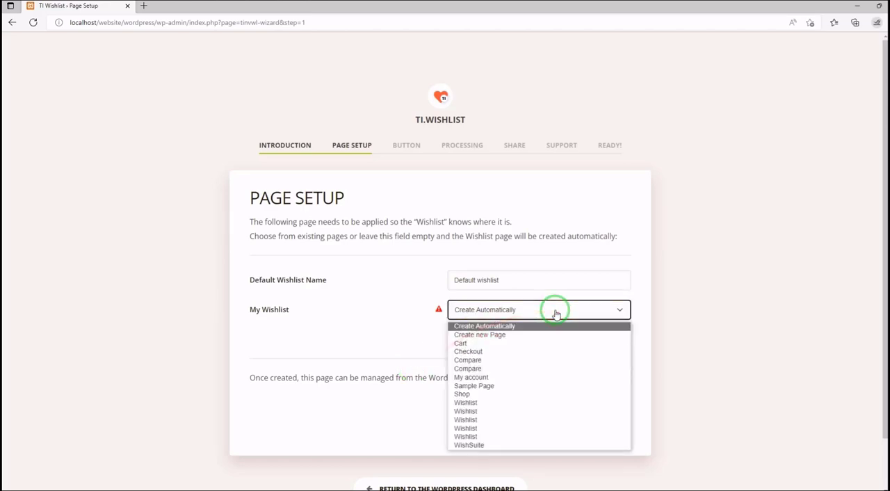
left_click(557, 312)
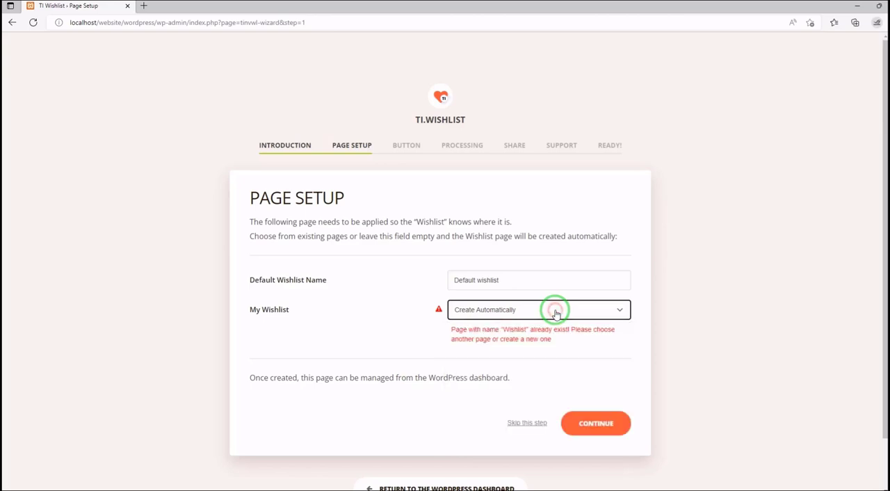
left_click(537, 424)
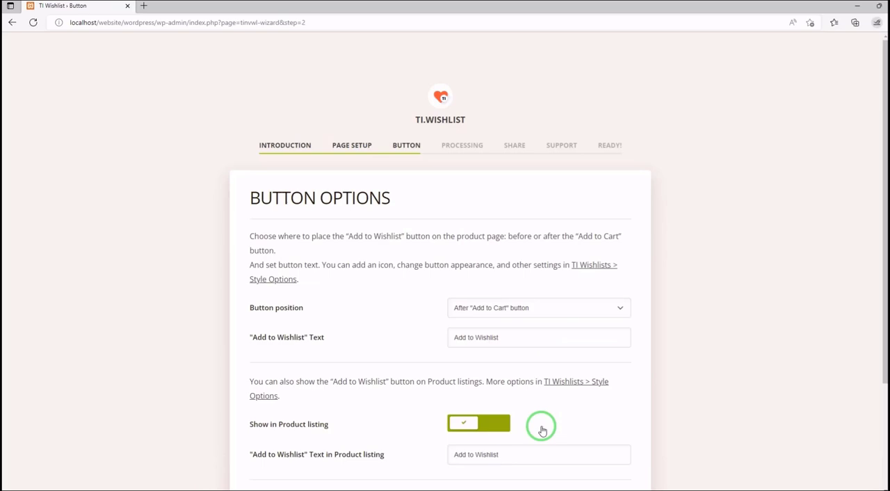
- Review the wizard's button options and the choices for removing products from the wishlist, skipping both the button and processing steps
scroll(542, 430, "down", 3)
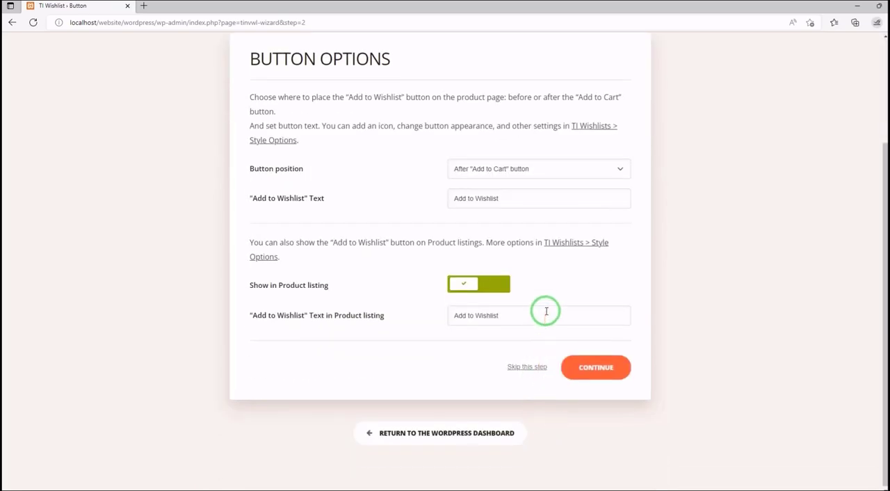
scroll(546, 311, "up", 1)
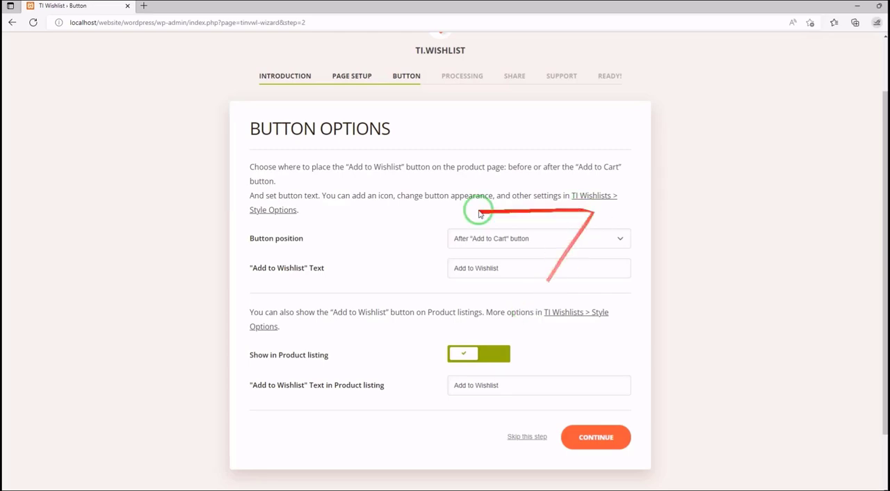
left_click(534, 438)
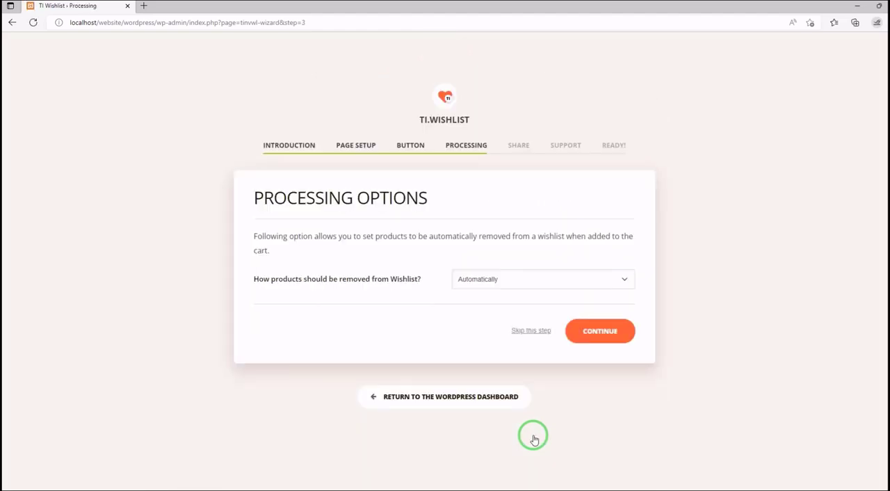
left_click(557, 281)
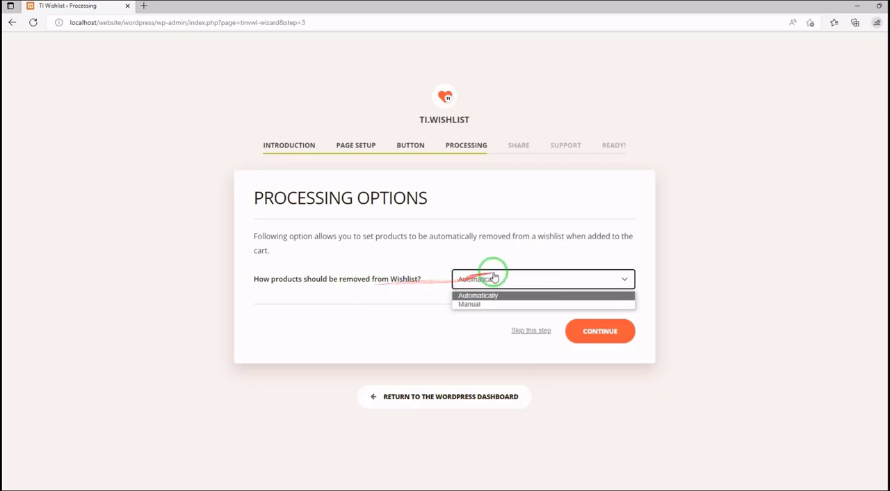
left_click(392, 313)
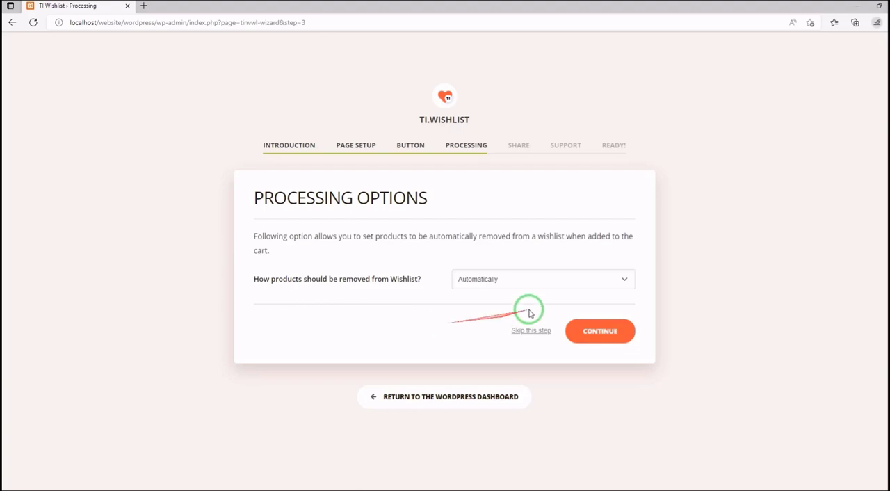
left_click(531, 331)
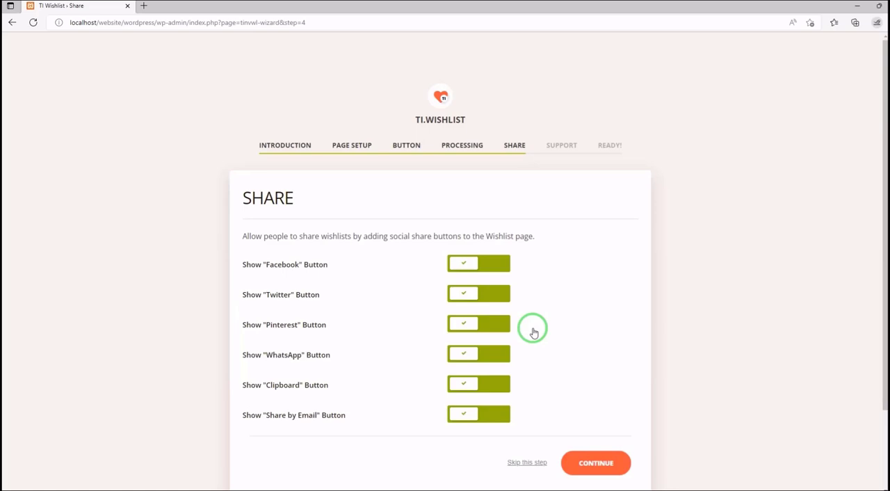
- Try switching the wizard's Share by Email, Clipboard and WhatsApp buttons off, and skip the share step
scroll(534, 333, "down", 2)
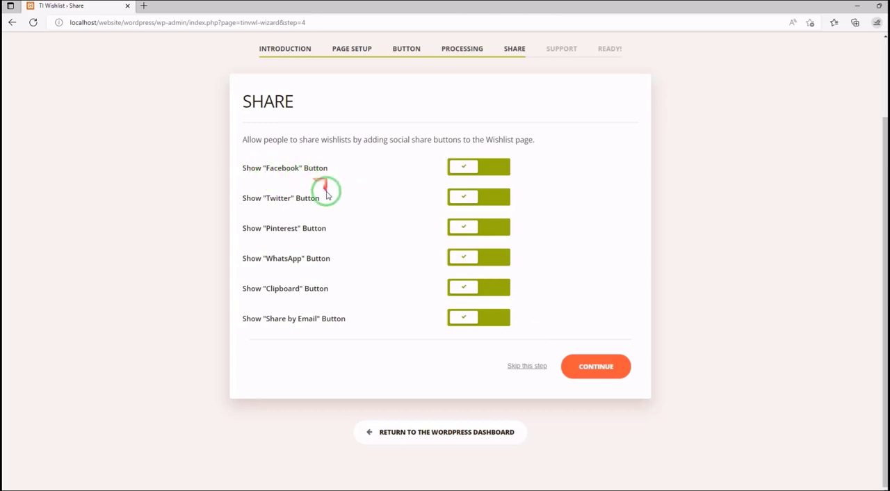
left_click(468, 317)
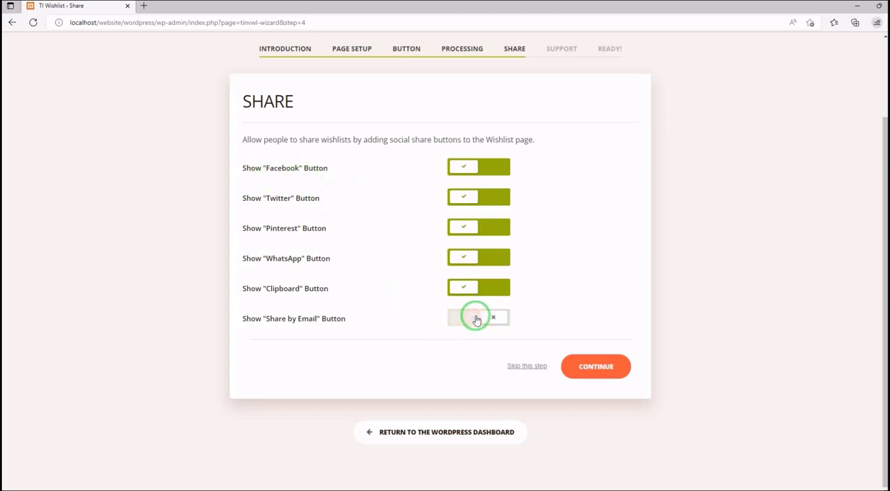
left_click(470, 319)
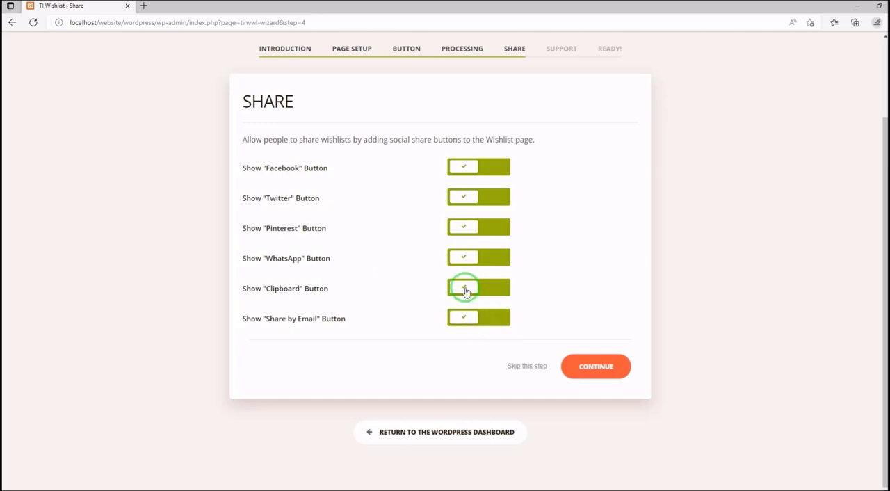
left_click(465, 288)
left_click(467, 255)
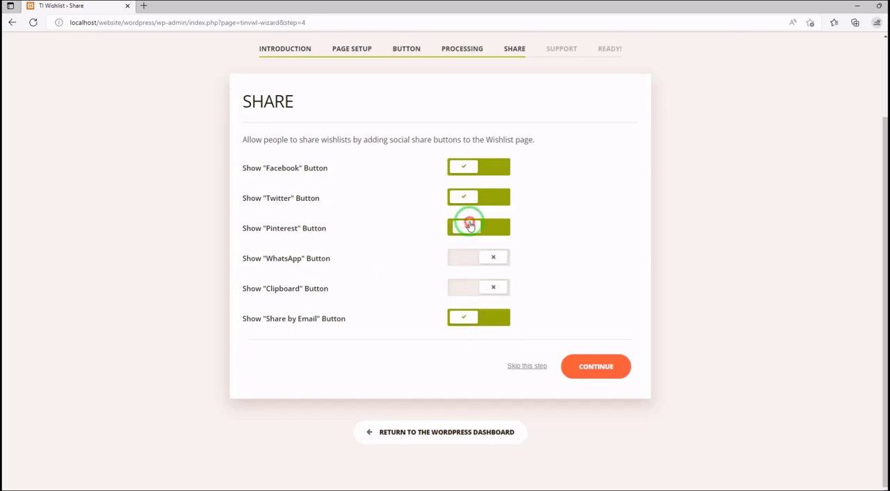
left_click(528, 366)
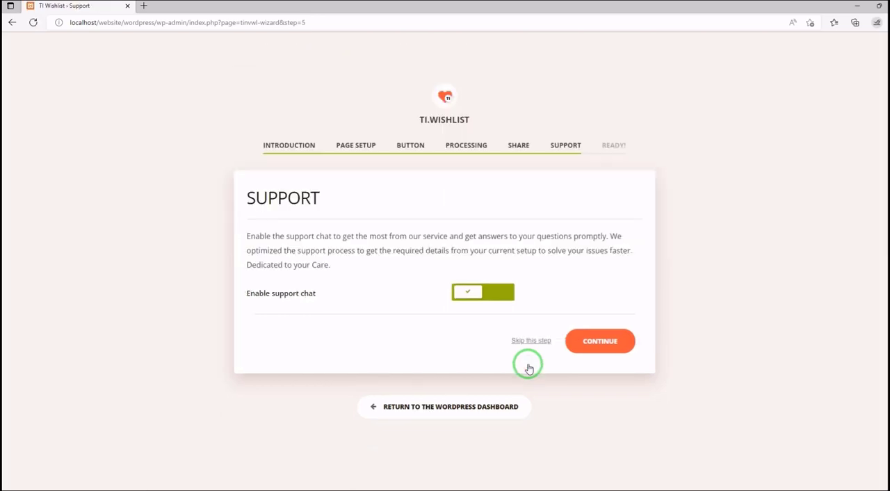
- Try the support chat switch, skip the wizard's support step, and open the plugin's wishlist settings
left_click(473, 294)
left_click(473, 295)
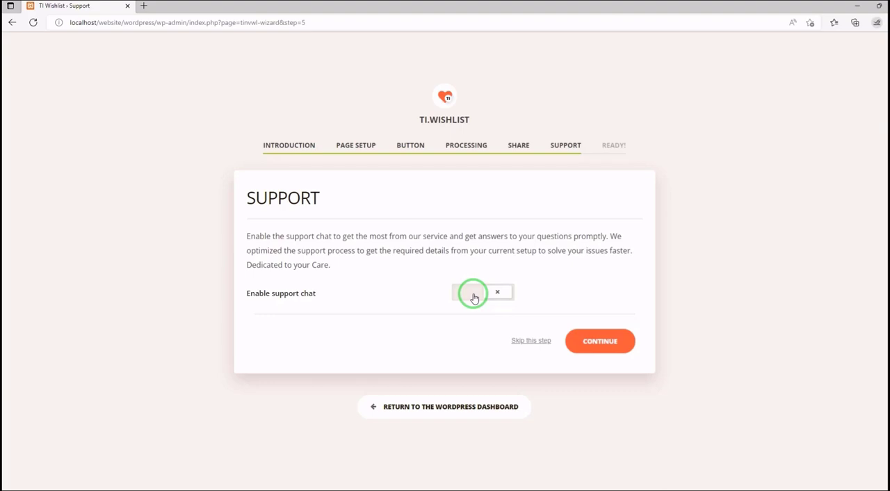
left_click(532, 340)
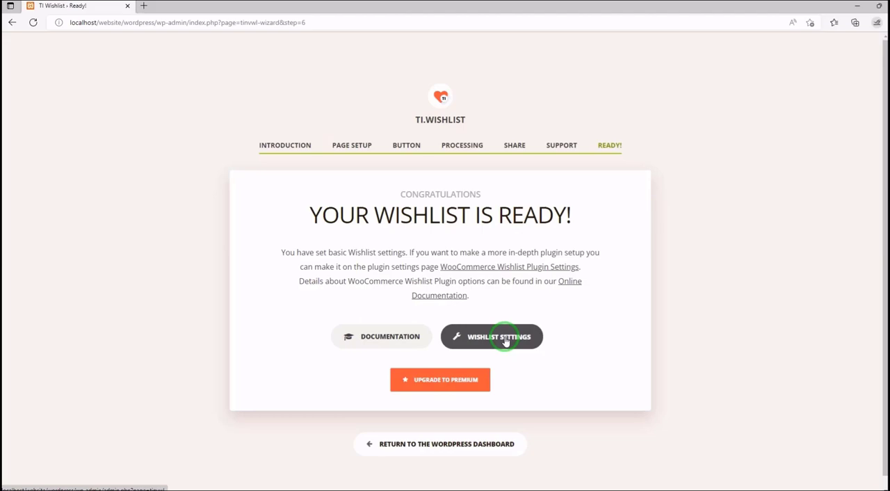
left_click(506, 340)
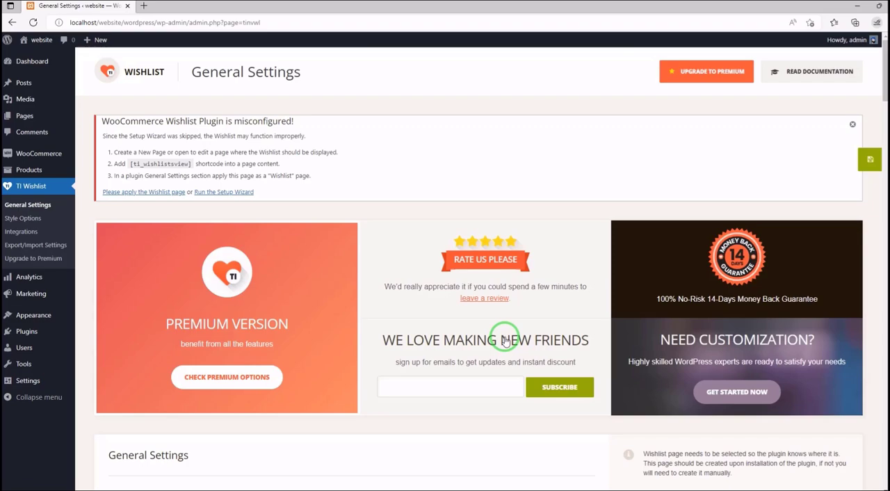
- Examine the General Settings, including the available choices for Wishlist Page and the Require Login option
scroll(512, 110, "down", 5)
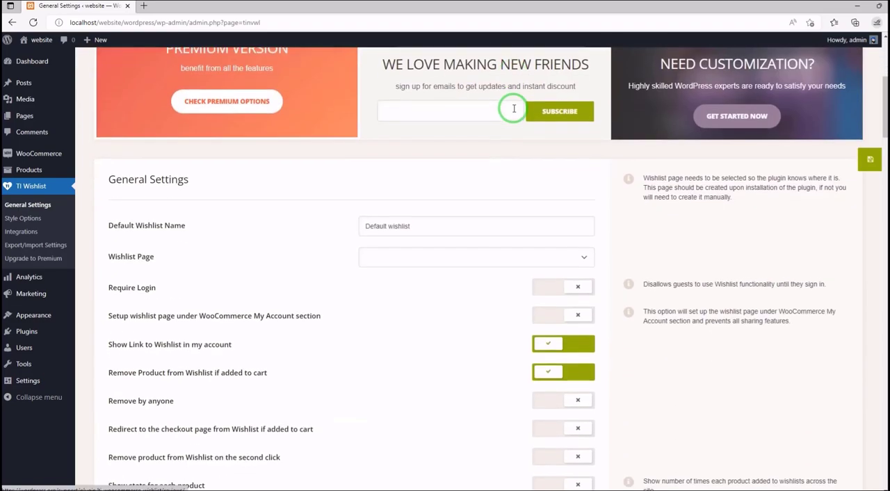
scroll(514, 108, "down", 1)
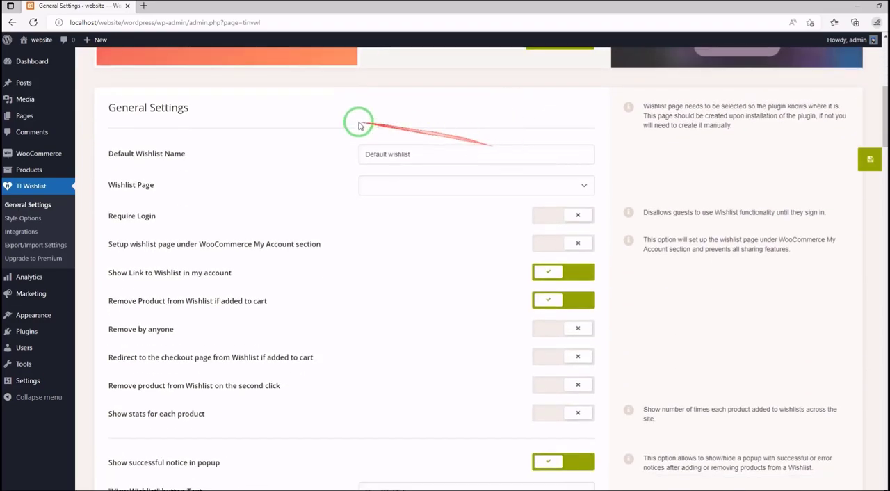
scroll(468, 111, "up", 5)
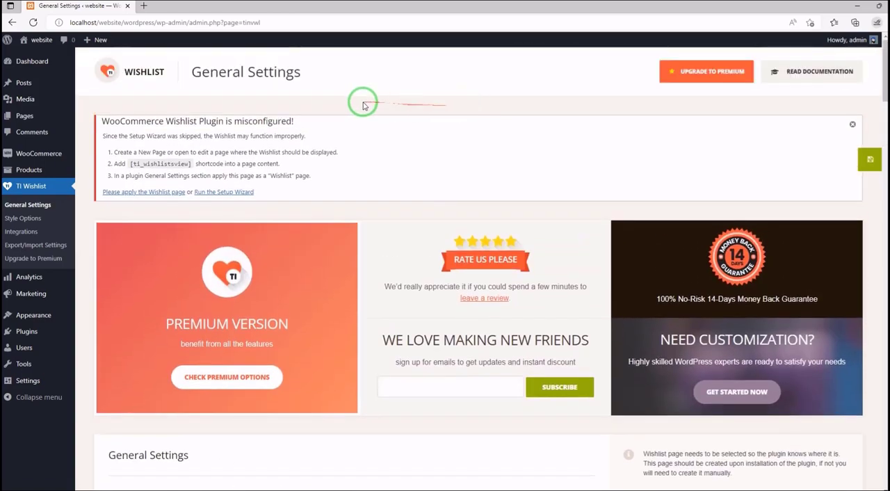
scroll(362, 104, "down", 1)
scroll(313, 118, "down", 5)
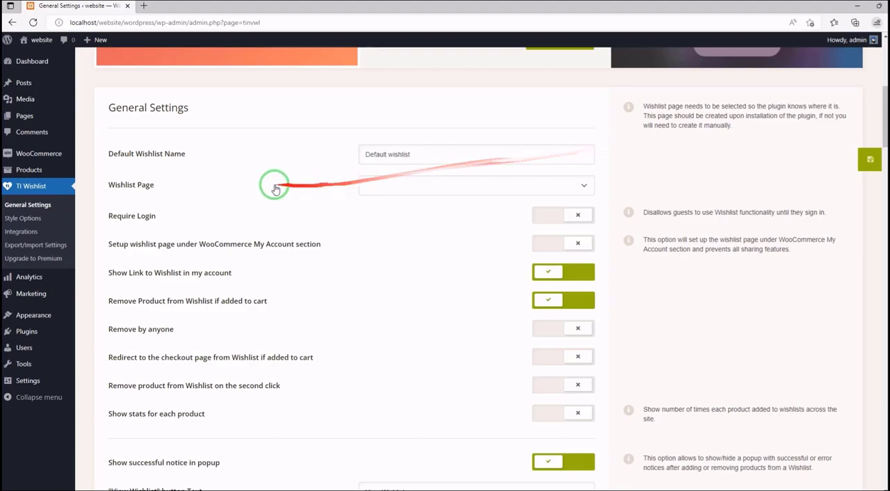
scroll(253, 169, "down", 1)
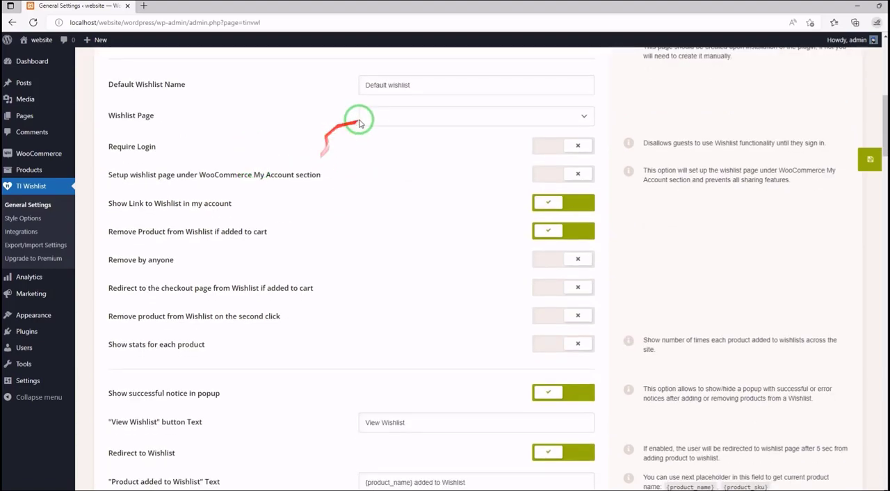
left_click(447, 118)
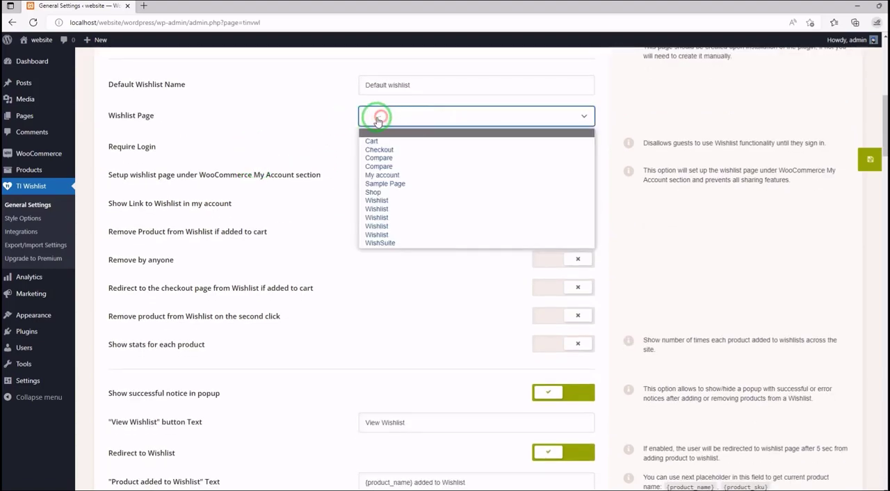
left_click(299, 114)
scroll(202, 136, "down", 1)
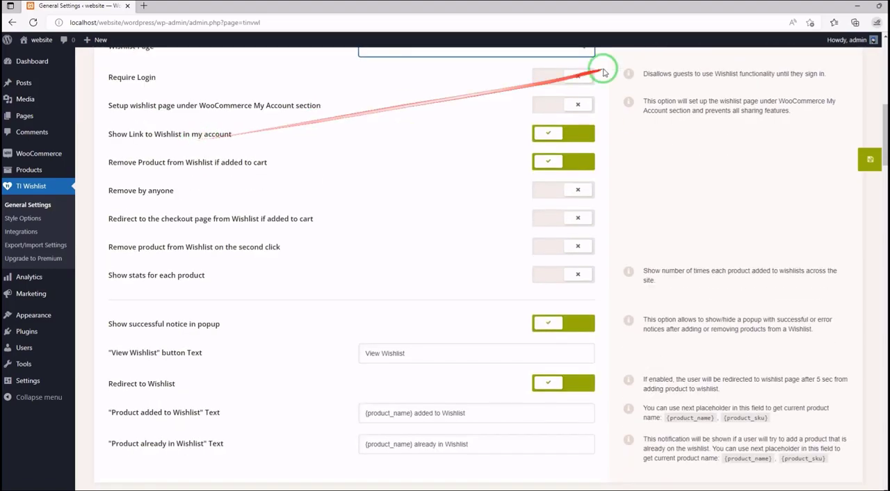
left_click(550, 78)
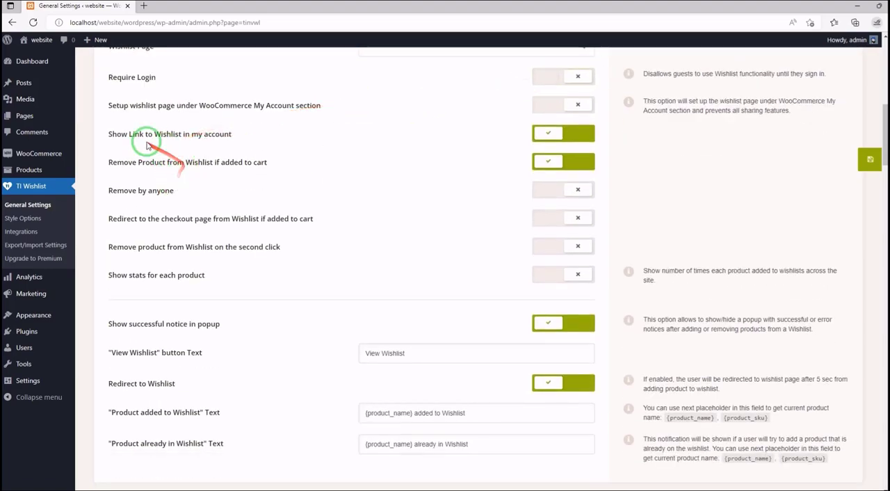
- Review the popup notice, redirect and notification text options, plus the permalink rewrite and wishlist renaming settings
scroll(143, 140, "down", 2)
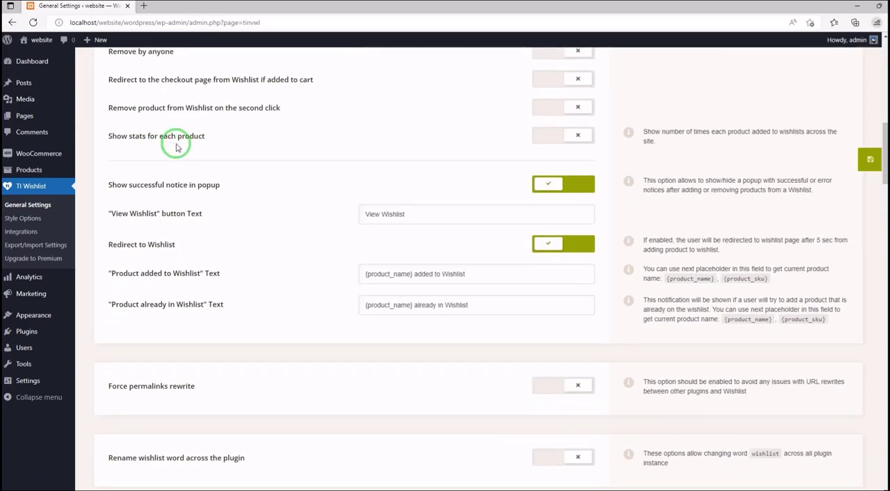
scroll(175, 143, "down", 1)
scroll(205, 132, "down", 1)
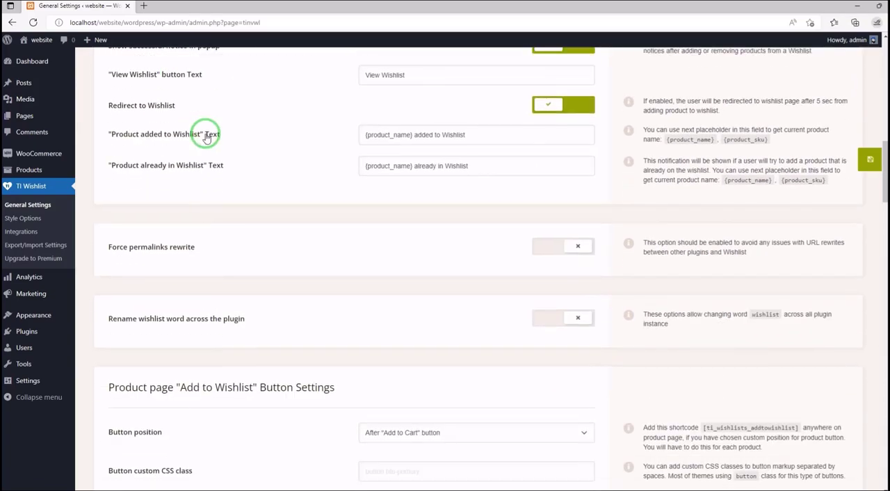
scroll(205, 144, "up", 1)
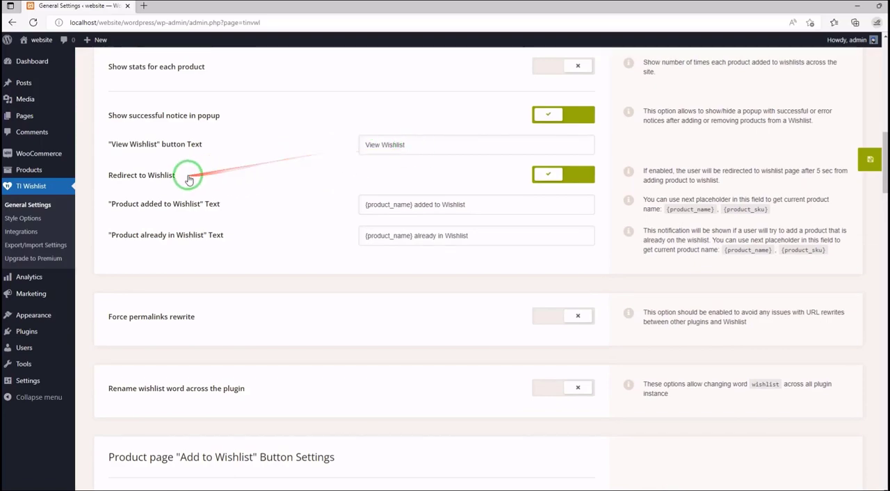
scroll(206, 184, "down", 2)
scroll(206, 187, "down", 2)
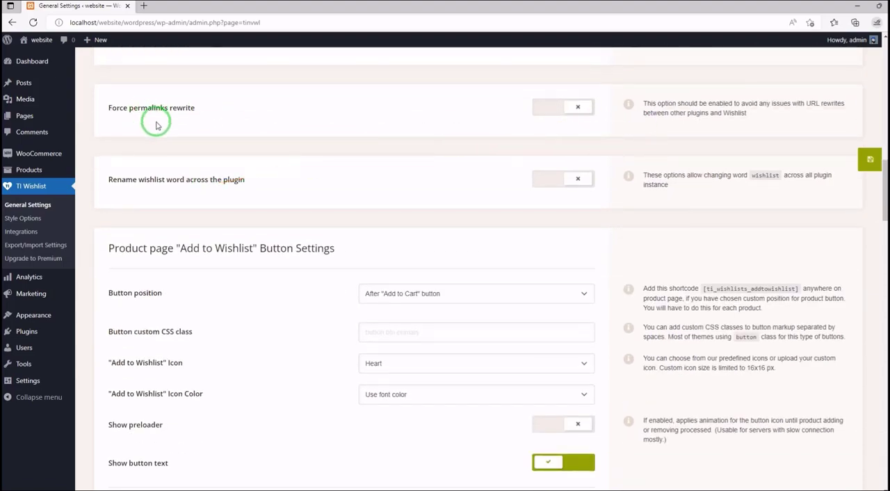
- Set the "Add to Wishlist" icon to Custom in the product page button settings
scroll(159, 167, "down", 3)
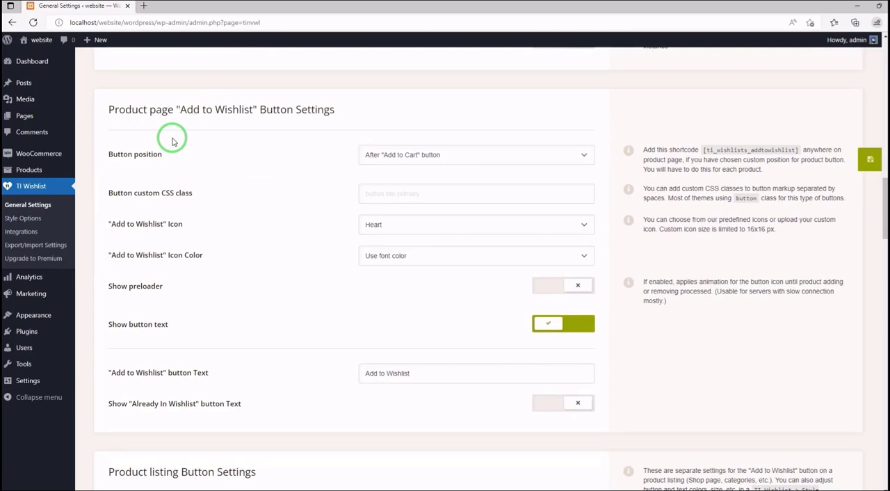
scroll(173, 140, "down", 1)
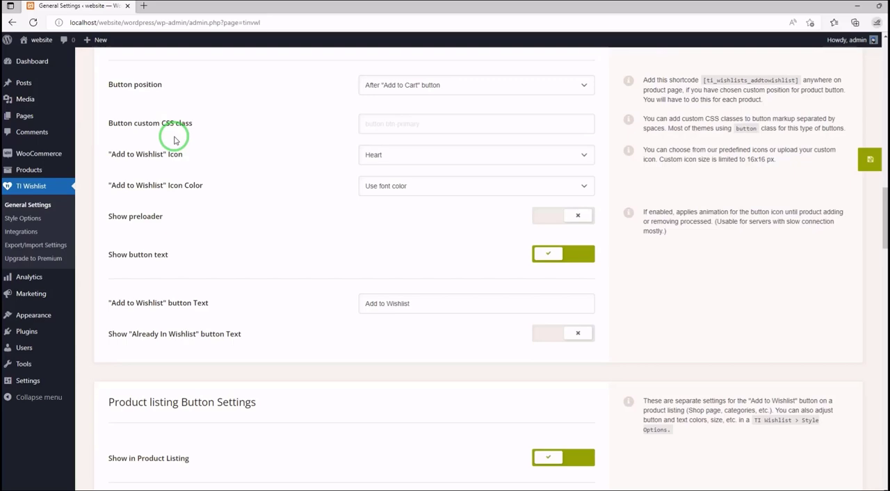
left_click(409, 154)
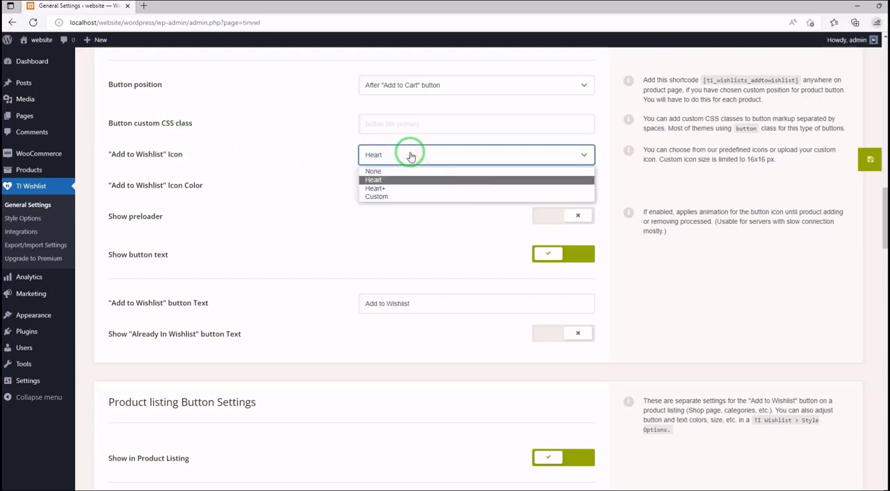
left_click(403, 197)
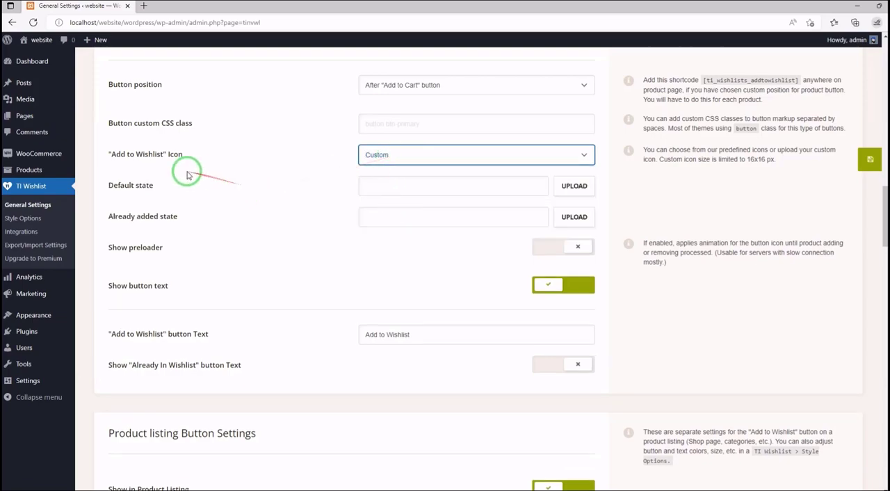
- Switch the product page's Show button text and the listing's Show in Product Listing options off and back on
scroll(165, 199, "down", 2)
scroll(152, 184, "down", 2)
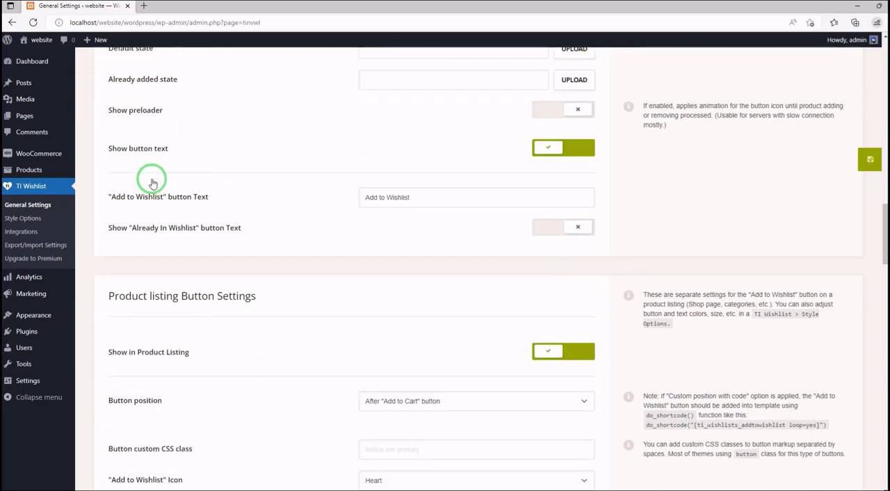
left_click(580, 147)
left_click(559, 147)
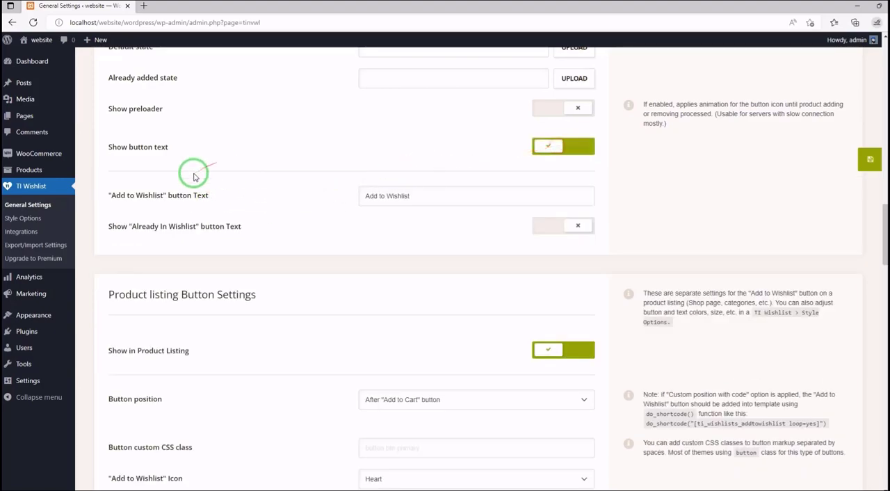
scroll(193, 172, "down", 4)
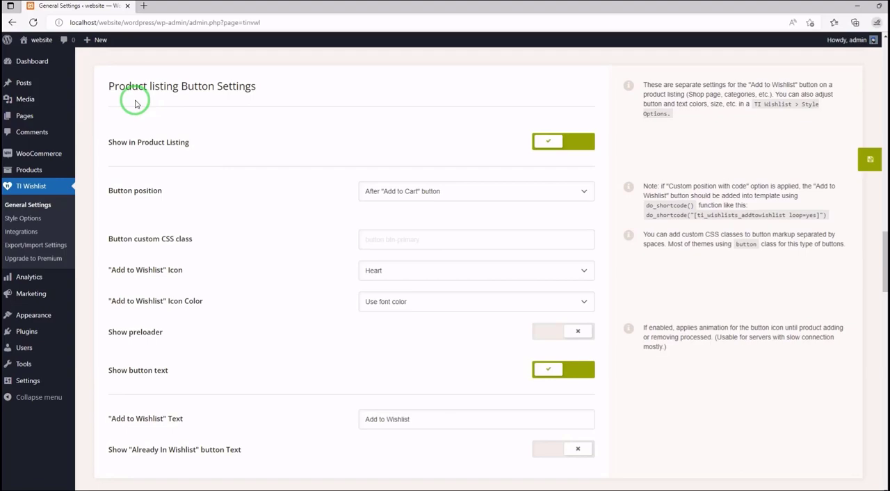
left_click(551, 141)
left_click(555, 143)
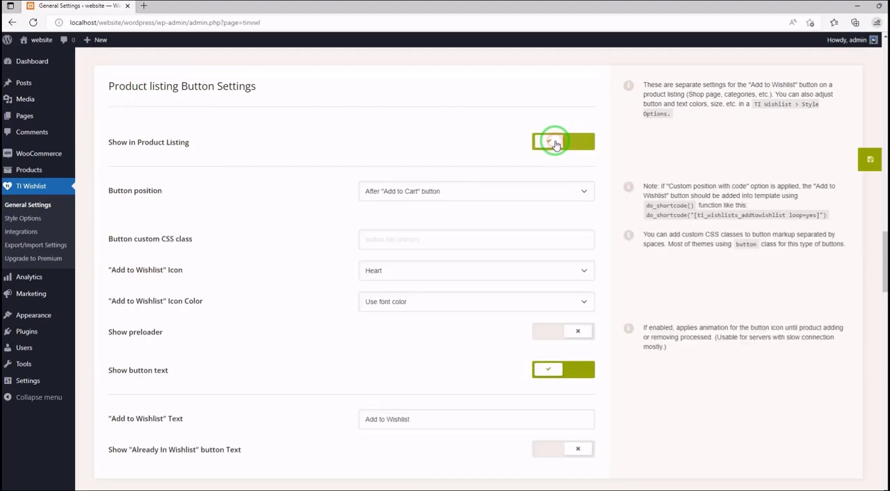
- Review the product page and listing button settings, and switch the wishlist's Show "Add to Cart" button option off and back on
scroll(184, 143, "up", 5)
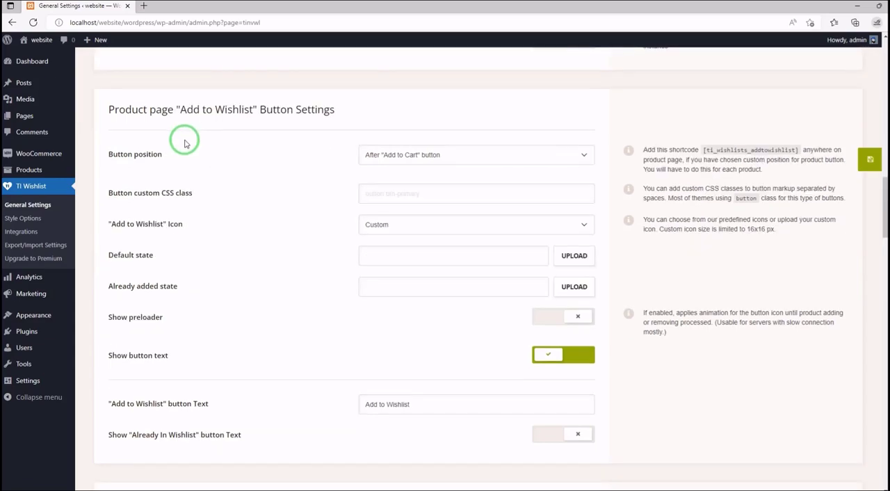
scroll(184, 143, "down", 5)
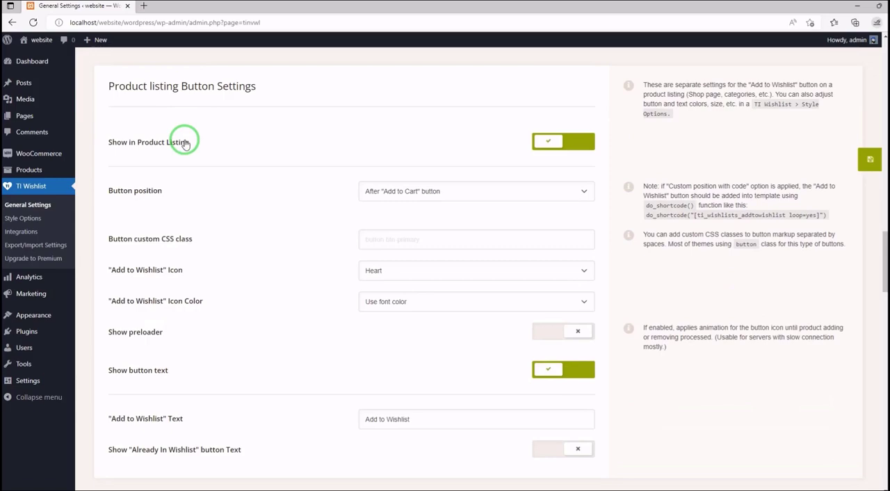
scroll(185, 144, "down", 1)
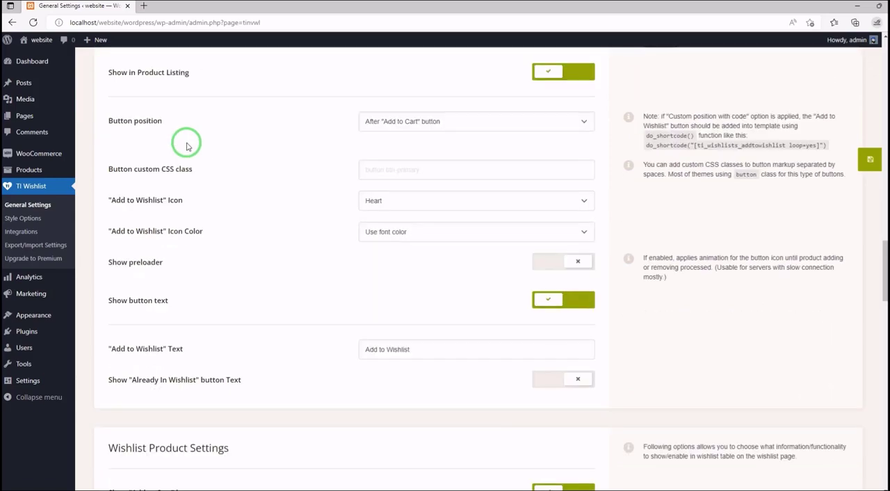
scroll(186, 146, "down", 1)
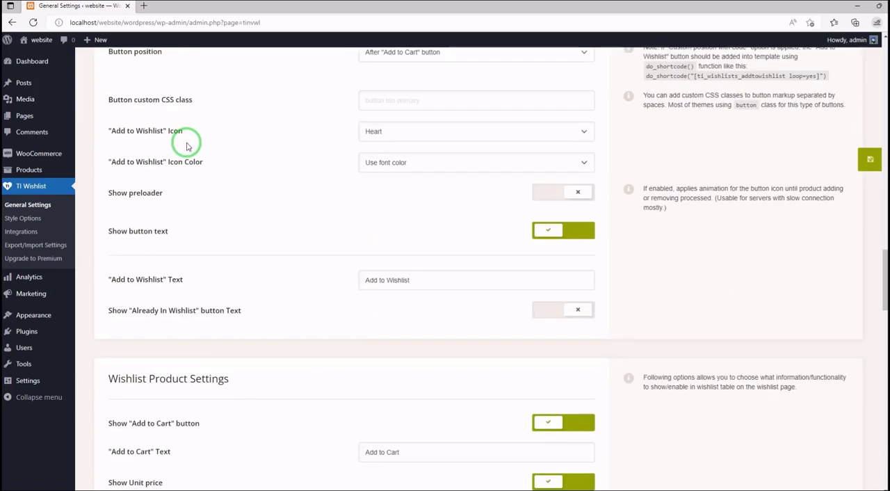
scroll(186, 146, "down", 3)
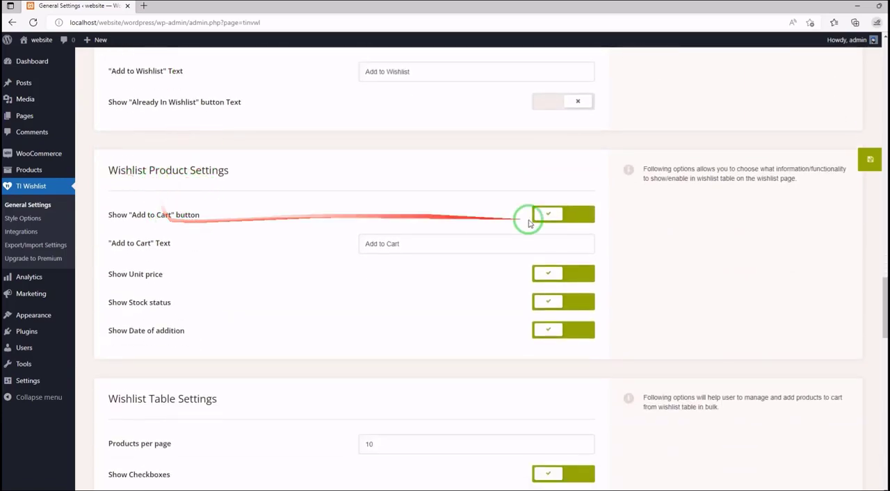
left_click(556, 215)
left_click(555, 215)
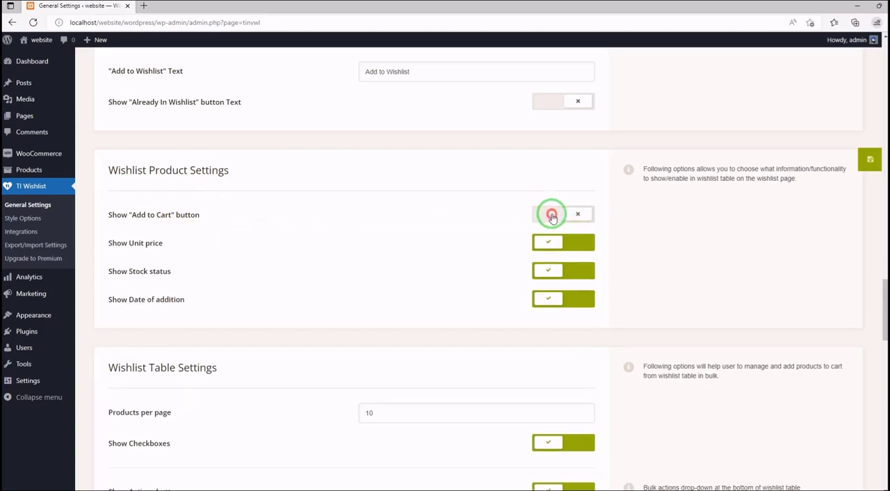
scroll(174, 221, "down", 2)
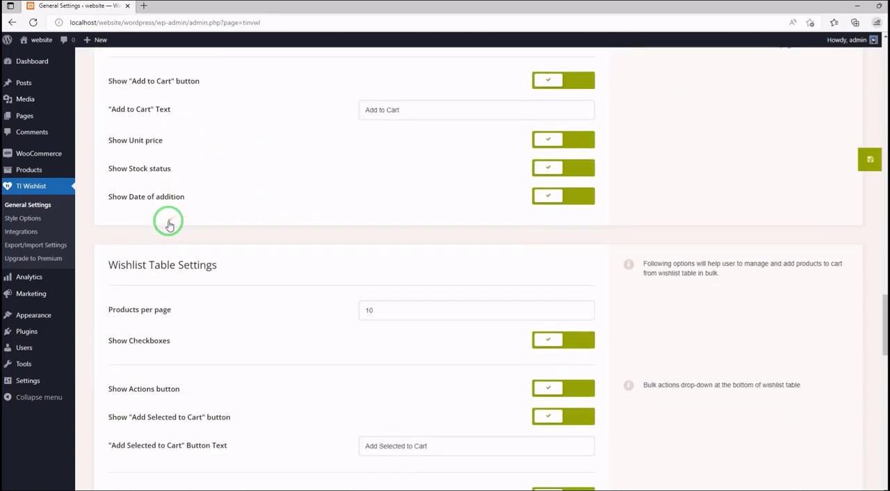
- Review the Wishlist Product Settings and Wishlist Table Settings, including the cart button texts, checkboxes, bulk action buttons and popup option
double_click(393, 104)
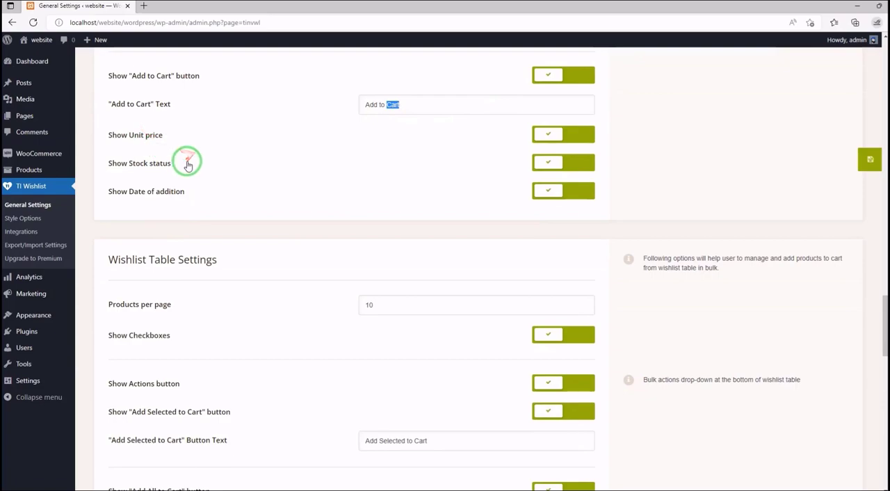
scroll(192, 161, "up", 1)
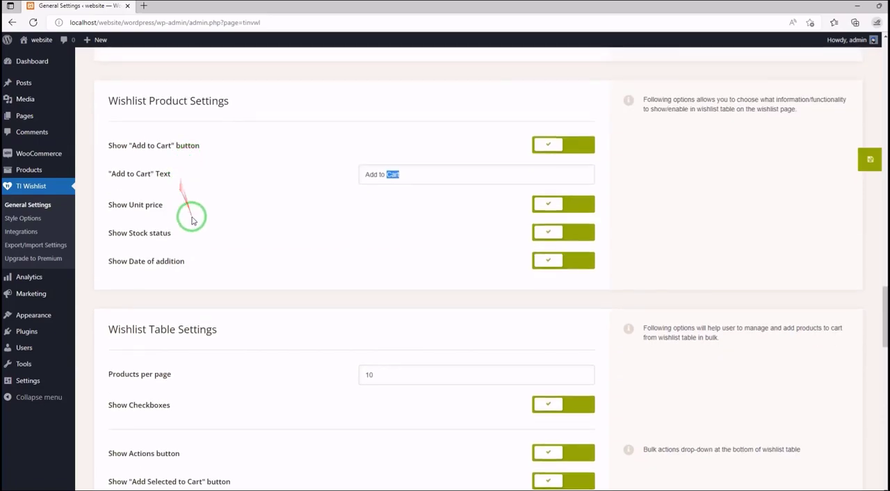
scroll(197, 189, "down", 3)
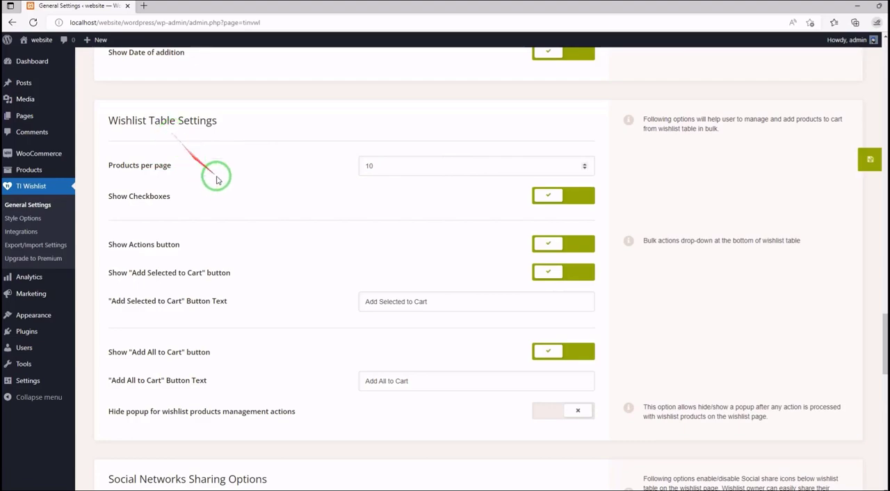
scroll(212, 185, "down", 2)
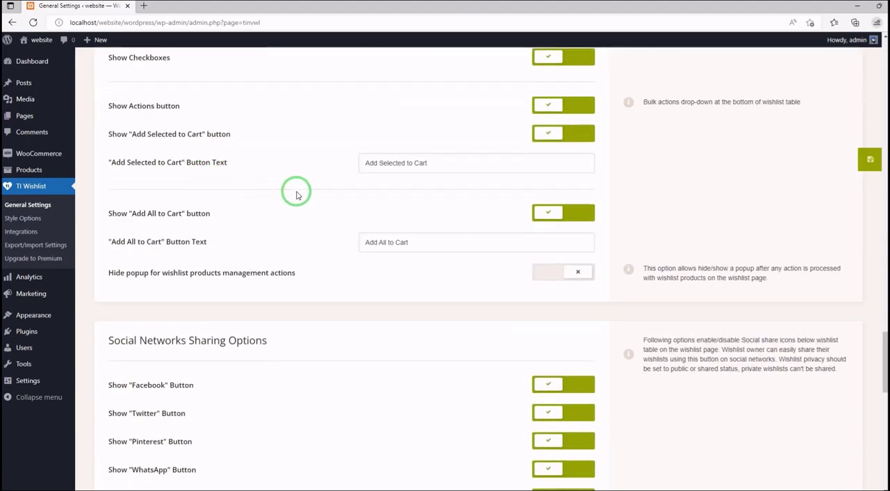
scroll(296, 195, "up", 2)
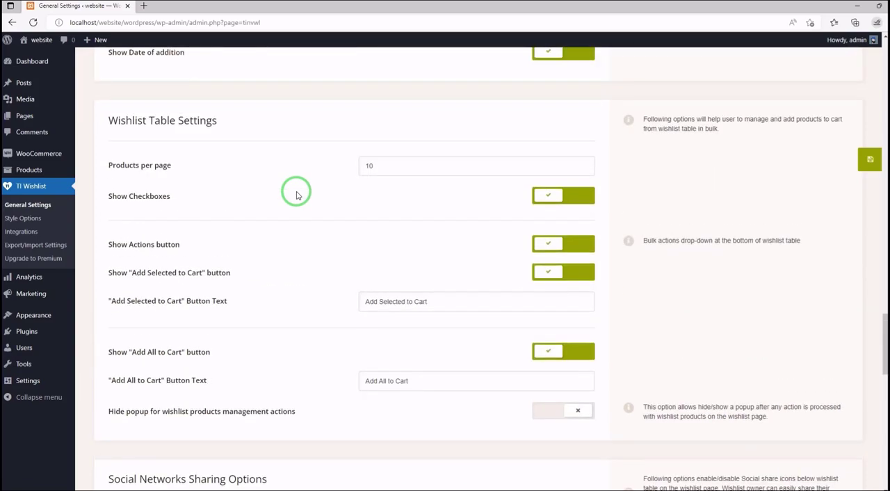
scroll(296, 195, "down", 2)
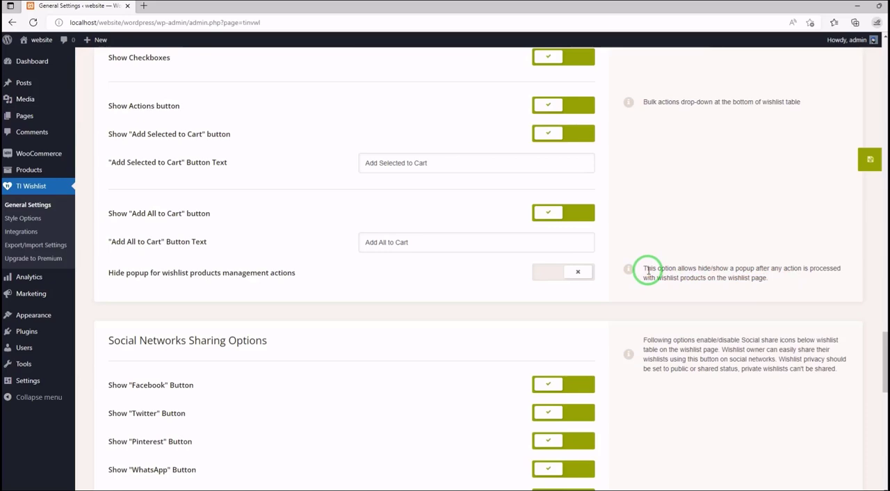
scroll(348, 214, "up", 1)
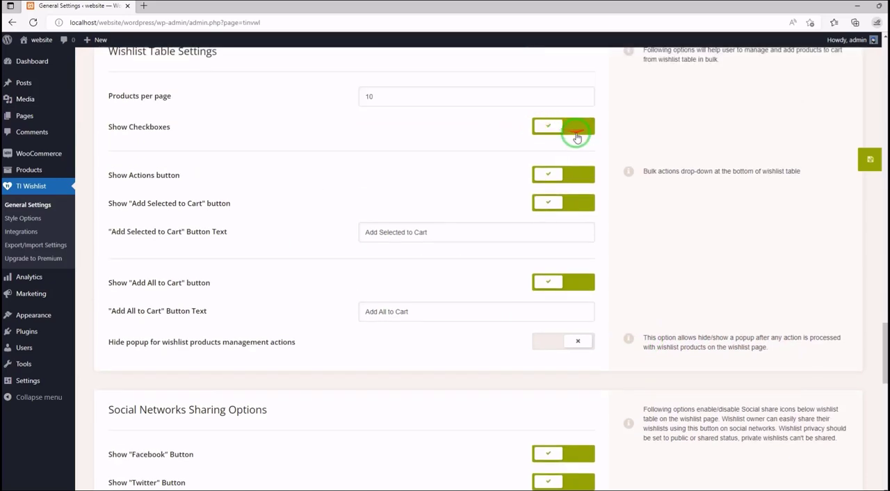
scroll(507, 139, "up", 5)
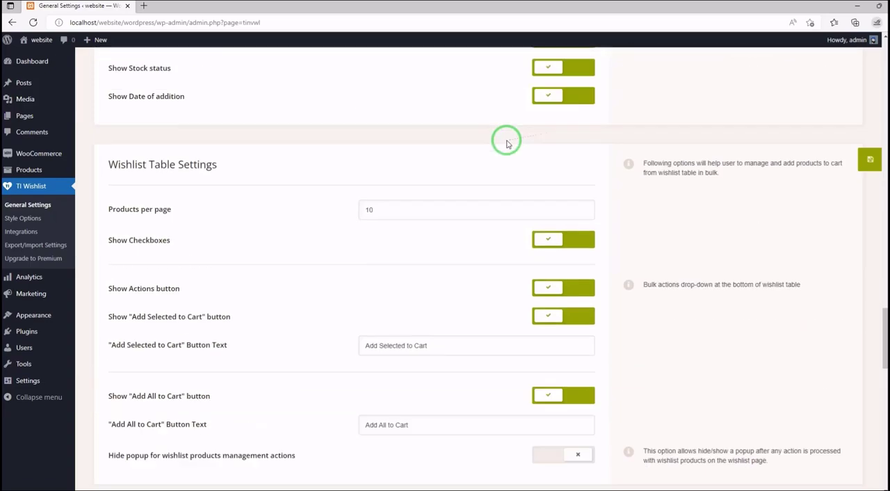
scroll(401, 200, "down", 2)
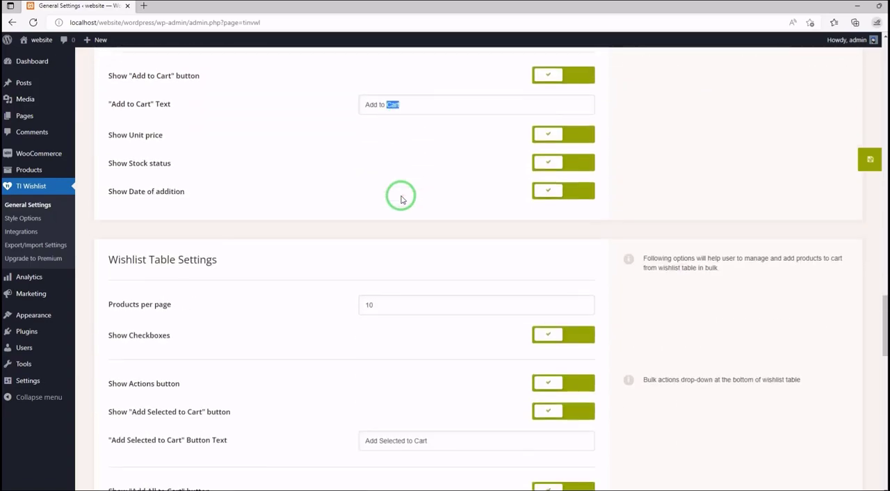
scroll(401, 200, "down", 3)
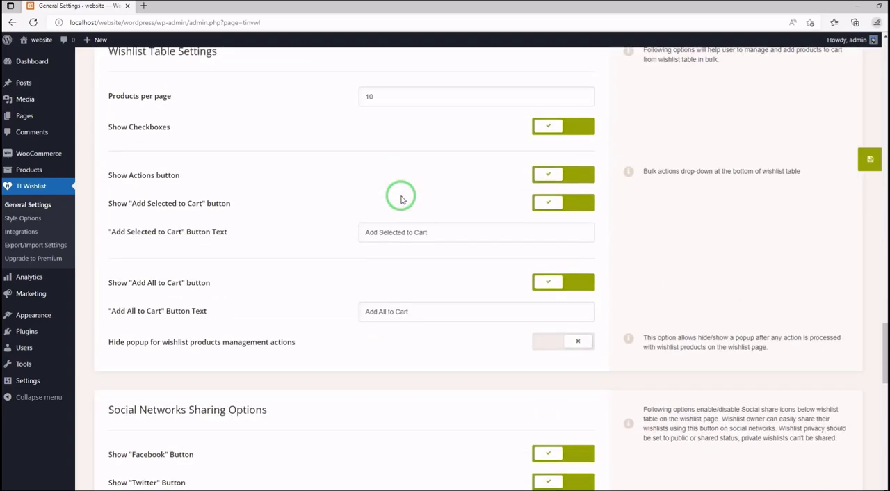
- Review the Social Networks Sharing Options and the Wishlist Product Counter settings
scroll(401, 200, "down", 5)
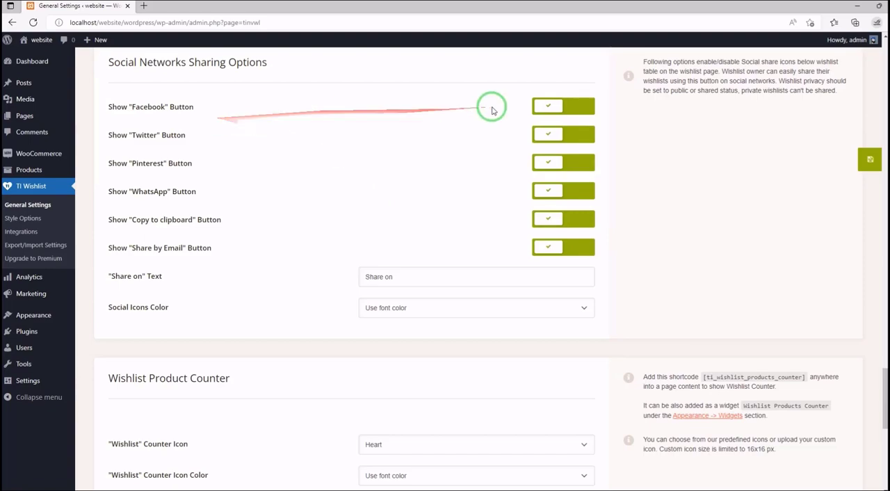
scroll(309, 191, "down", 1)
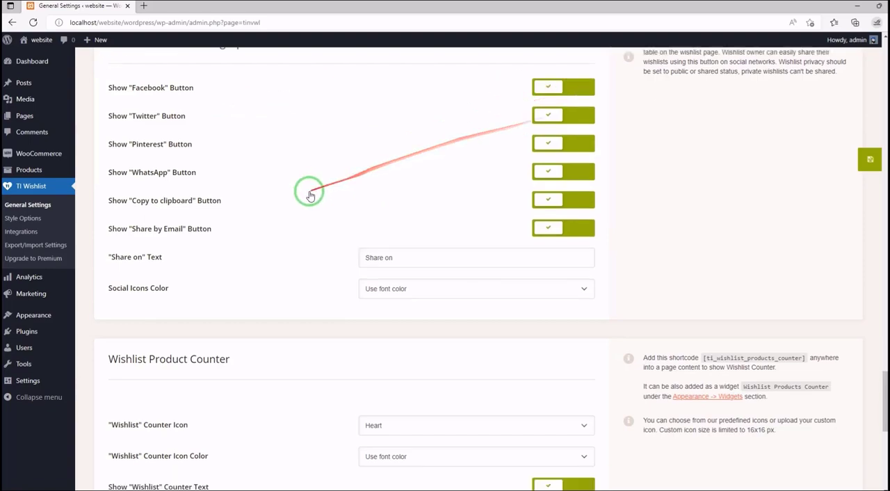
scroll(279, 222, "down", 2)
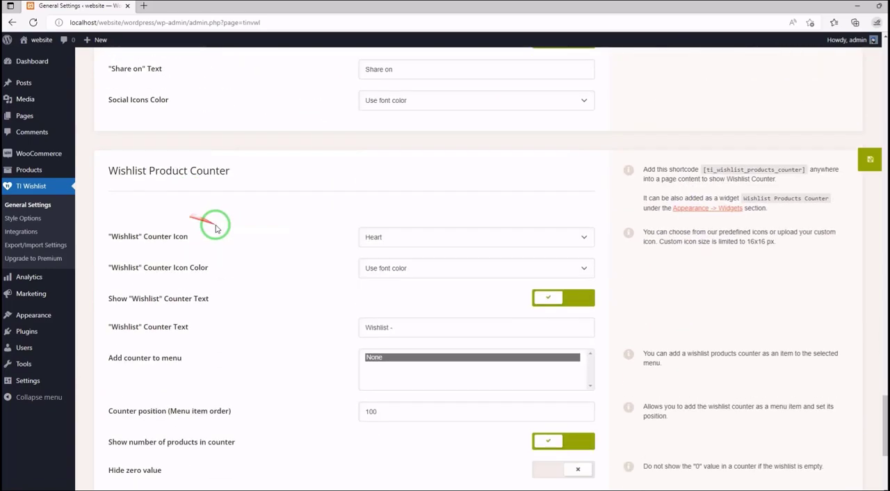
scroll(165, 188, "down", 1)
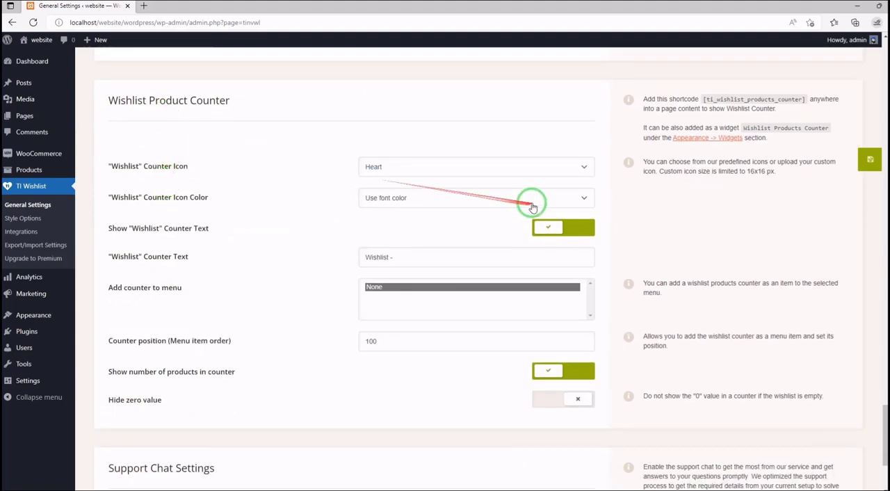
- Check the "Wishlist" Counter Icon choices, and switch the Show "Wishlist" Counter Text option off and back on
left_click(571, 169)
left_click(572, 169)
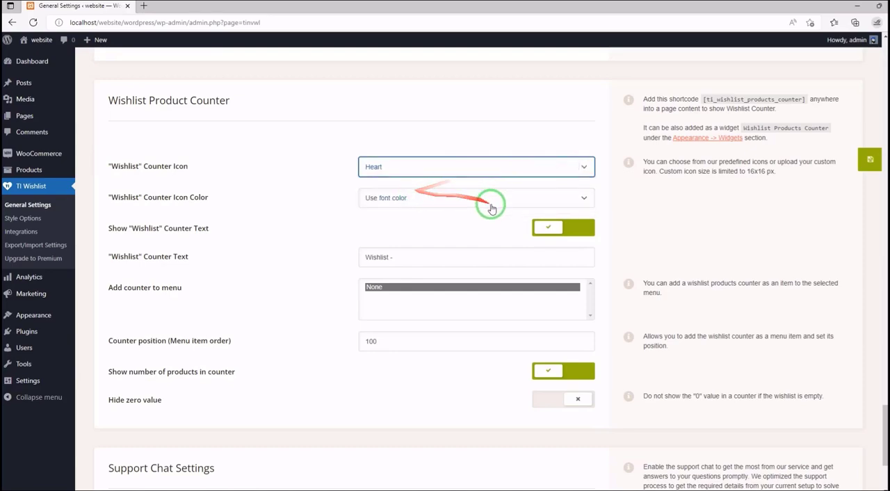
left_click(564, 228)
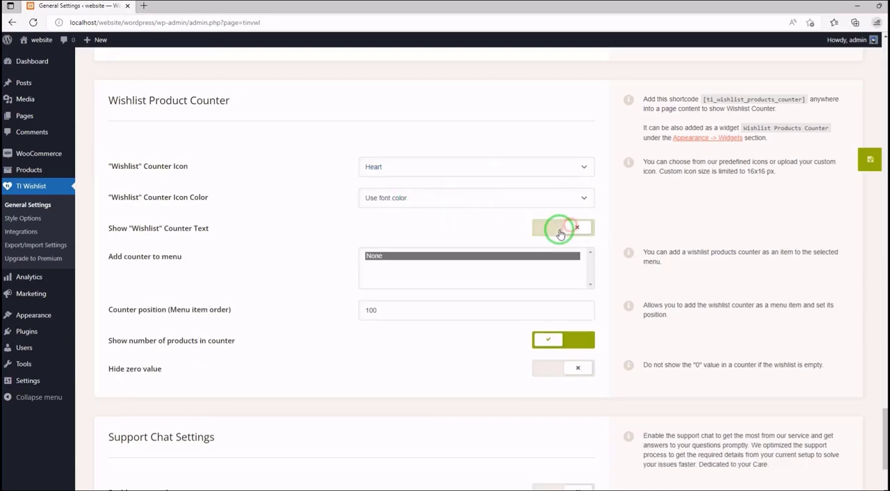
left_click(560, 230)
- Turn on Hide zero value for the product counter and turn off Show number of products in counter
scroll(248, 193, "down", 2)
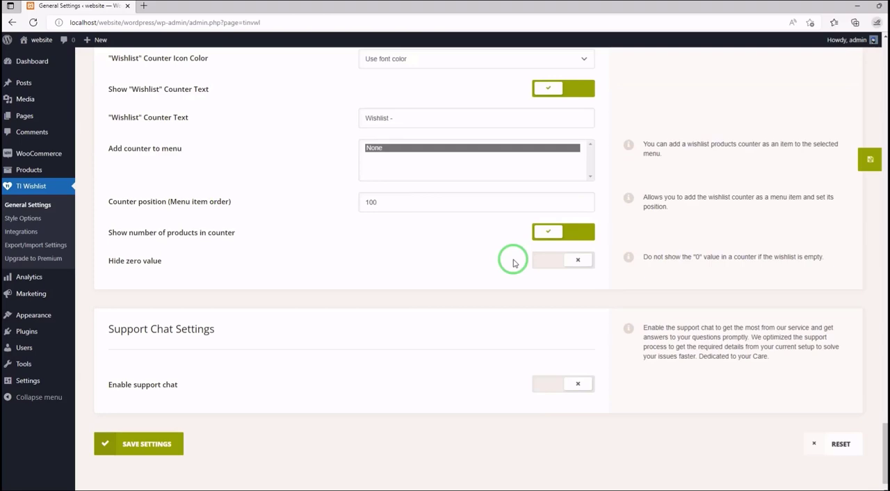
left_click(555, 263)
left_click(560, 232)
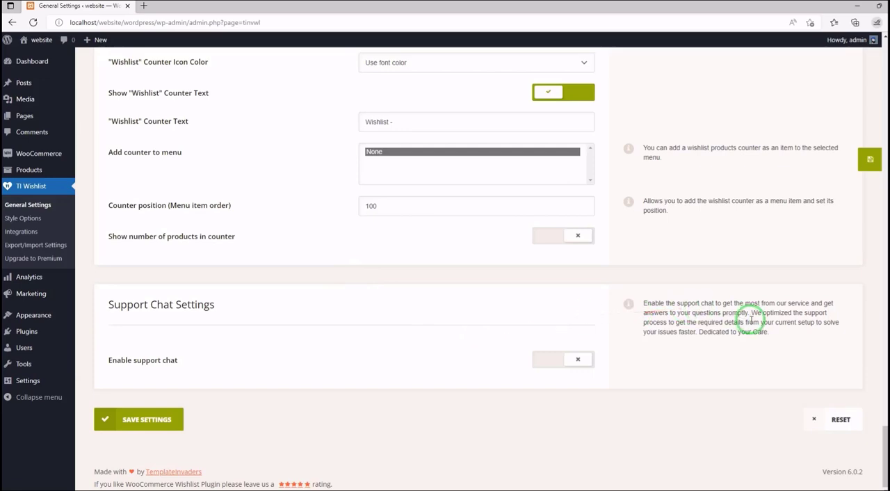
- Look back over the whole General Settings page, from the product counter and button settings to the default wishlist options
scroll(284, 307, "up", 8)
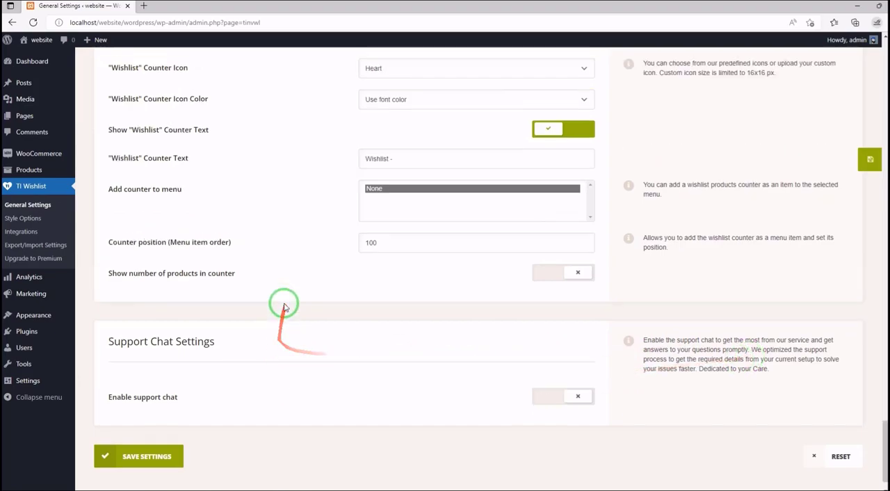
scroll(283, 307, "up", 15)
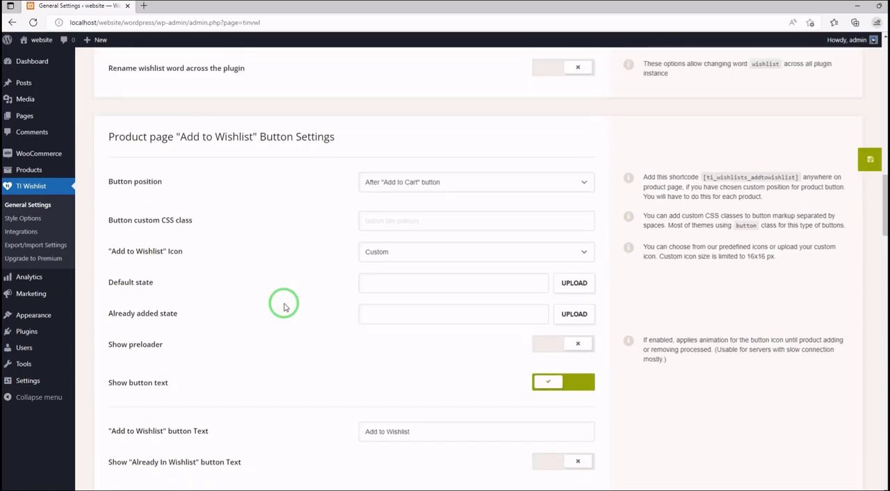
scroll(283, 307, "up", 1)
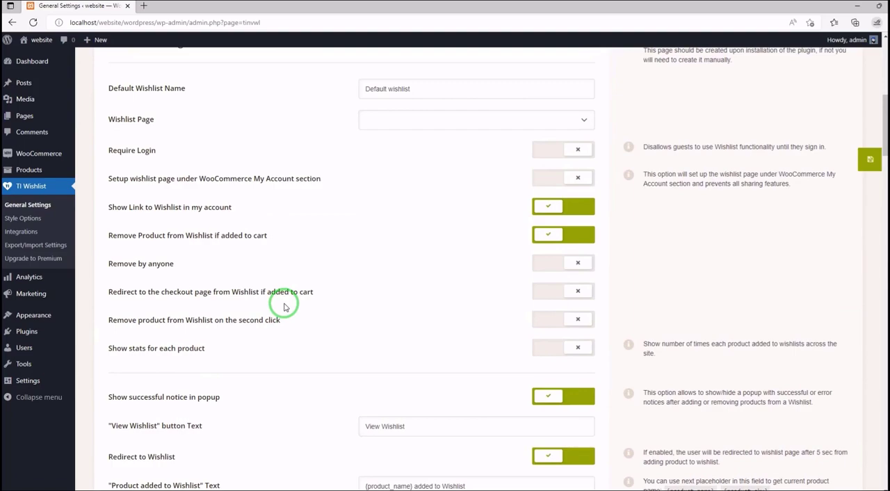
scroll(284, 307, "up", 1)
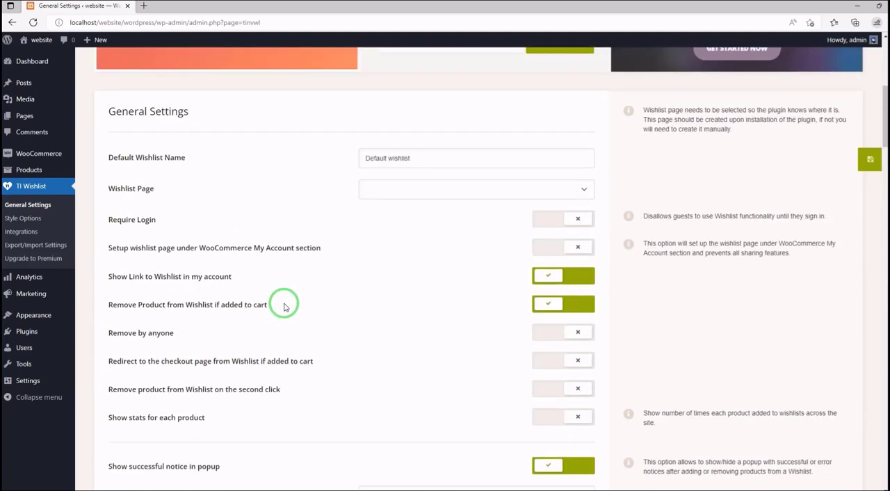
scroll(283, 307, "up", 5)
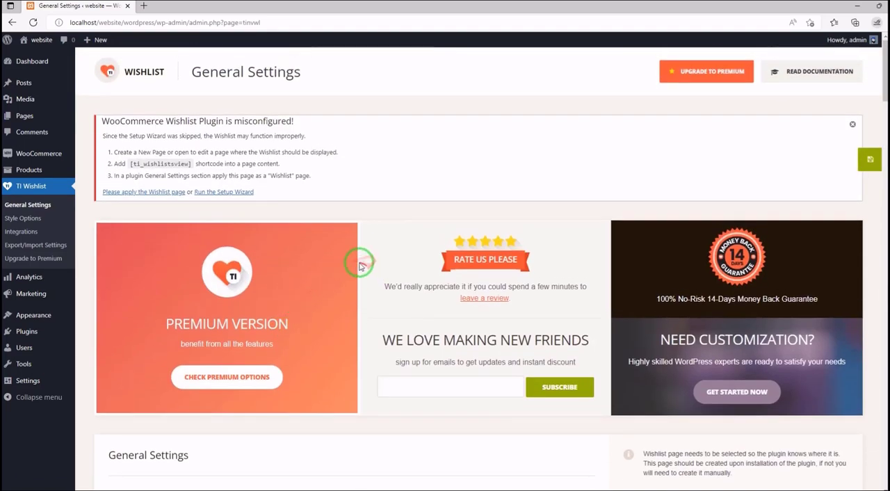
scroll(303, 238, "down", 1)
scroll(302, 238, "down", 2)
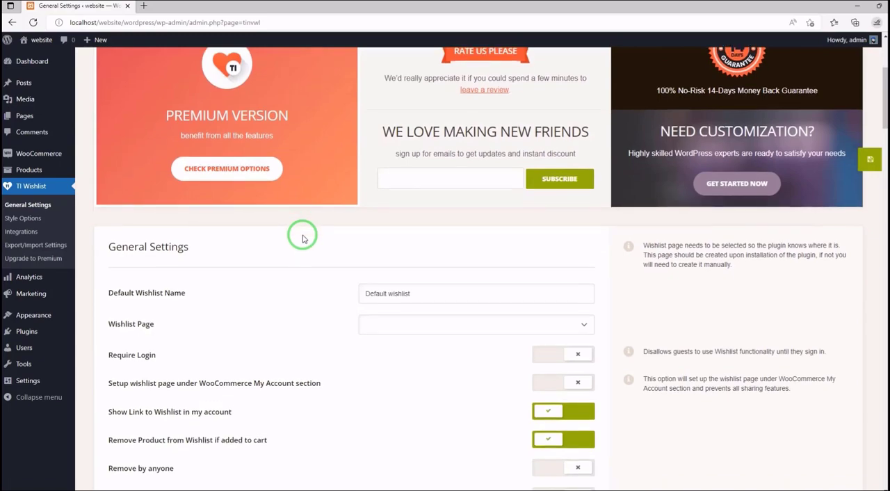
scroll(302, 239, "down", 1)
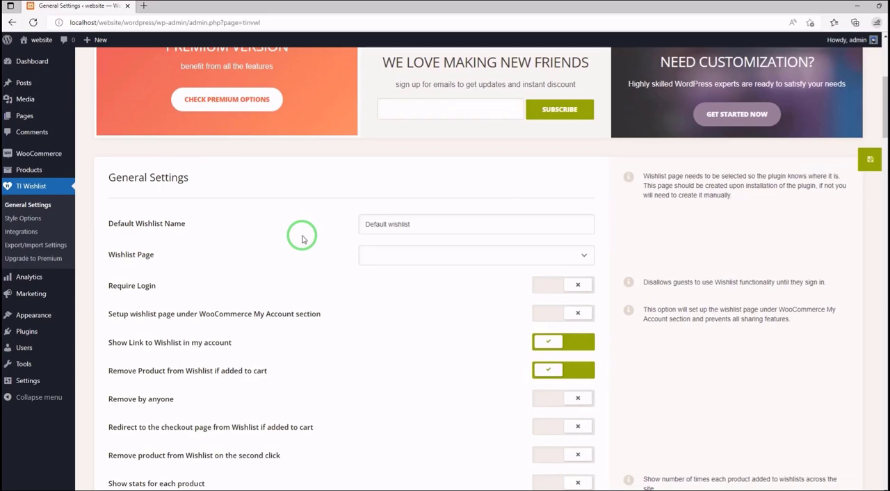
scroll(303, 239, "down", 2)
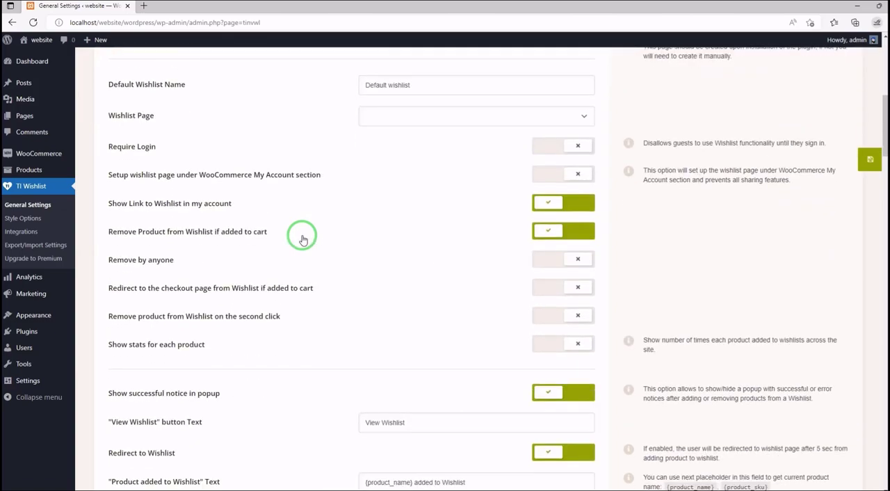
scroll(303, 239, "down", 1)
scroll(304, 239, "up", 4)
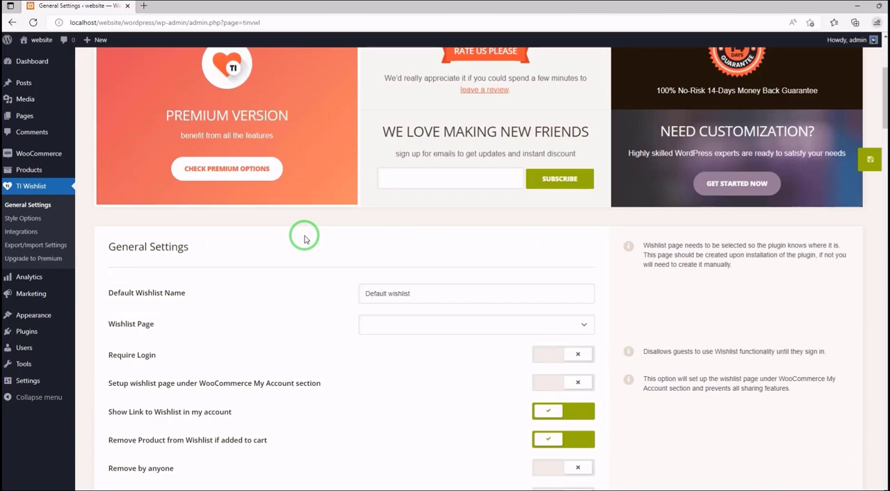
- Deactivate the TI WooCommerce Wishlist plugin and activate MC Woocommerce Wishlist
left_click(108, 338)
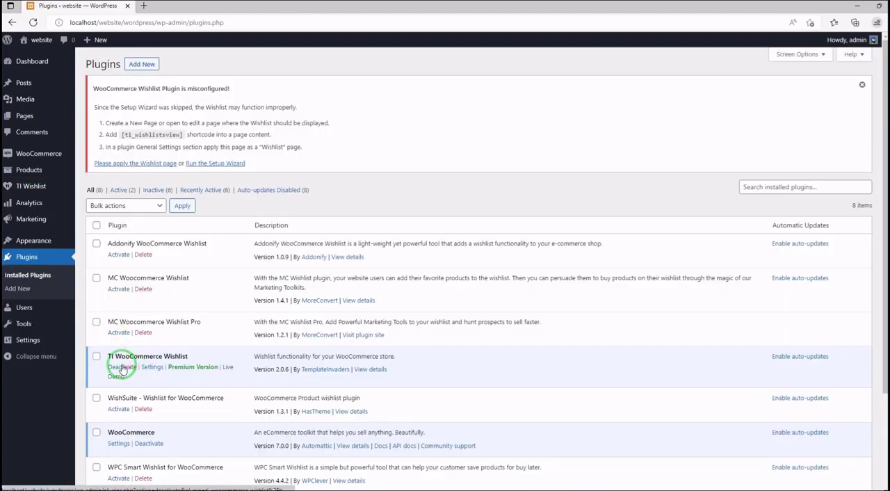
left_click(122, 370)
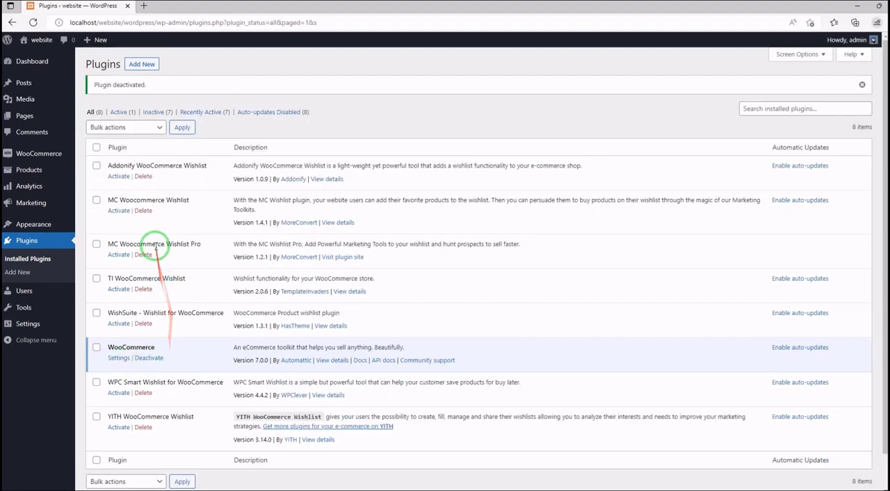
left_click(119, 211)
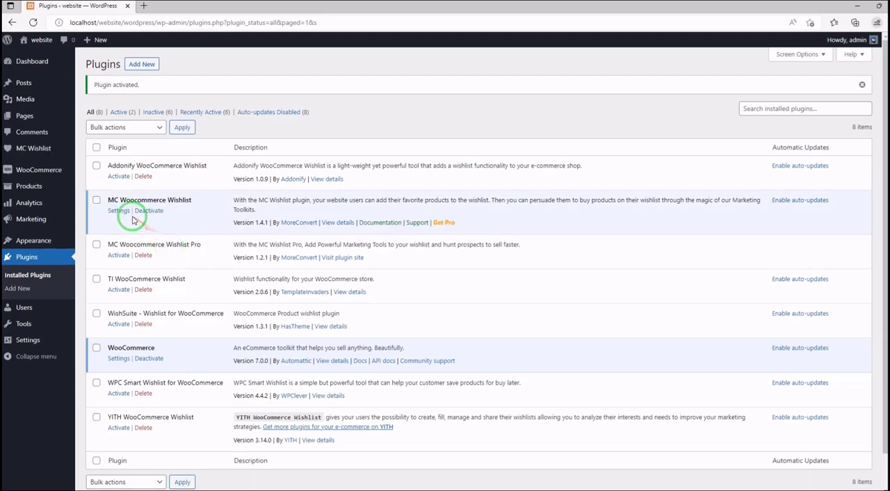
- Open the MC Woocommerce Wishlist settings and look through its General, Wishlist Button and Wishlist Page sections
left_click(118, 211)
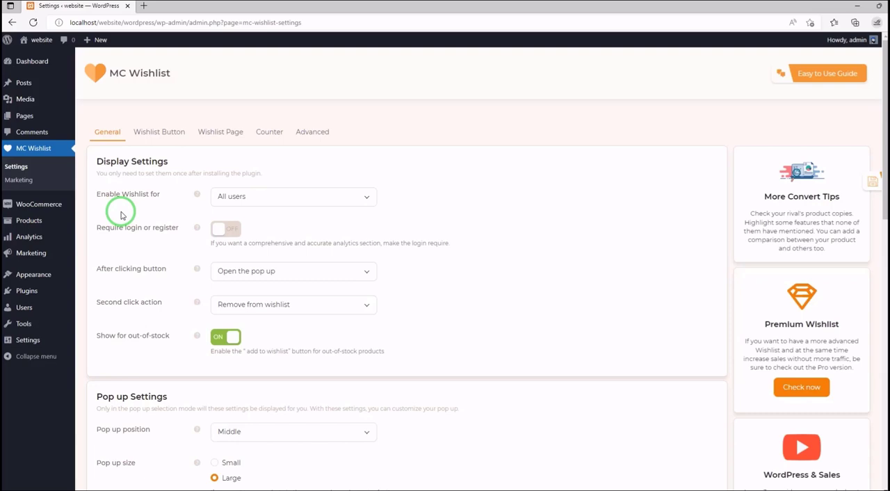
left_click(140, 133)
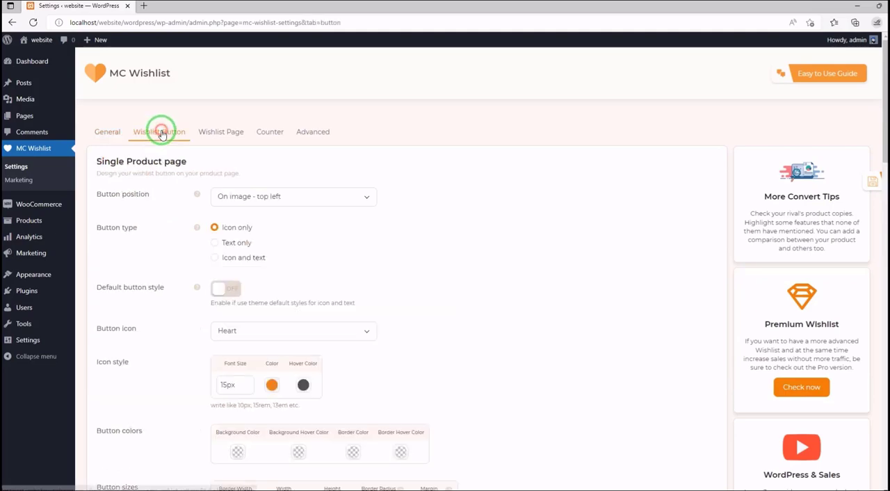
left_click(231, 135)
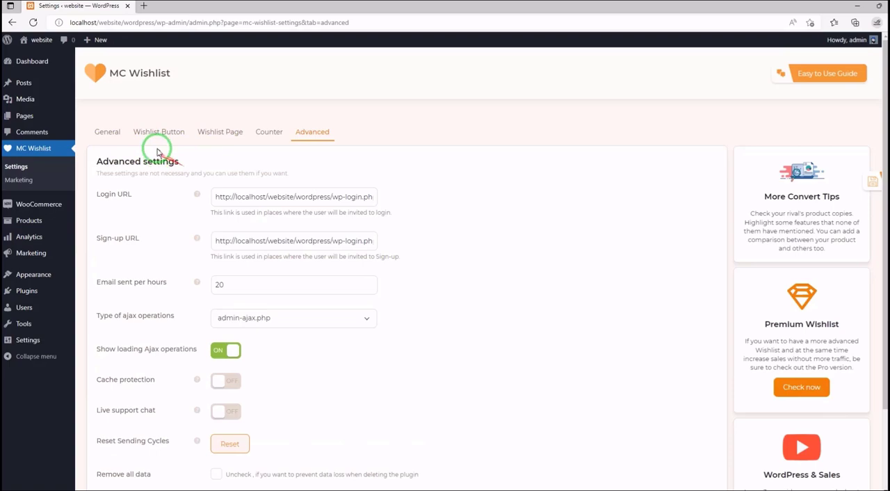
left_click(117, 137)
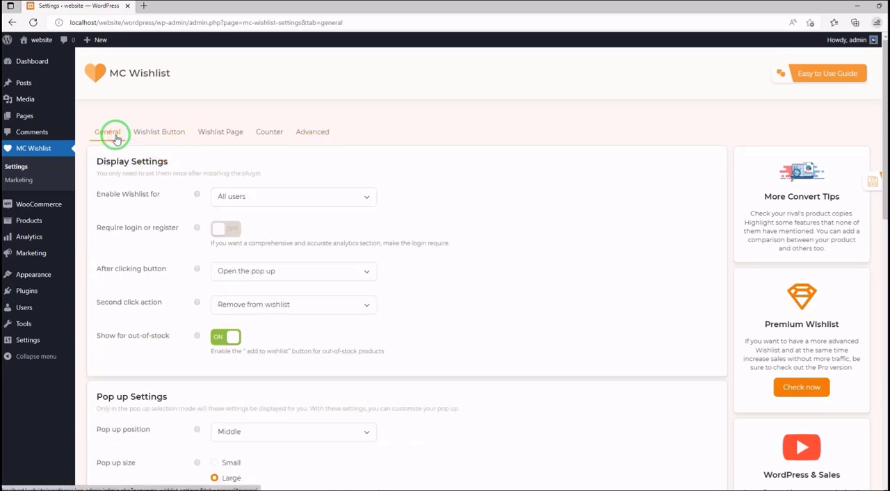
left_click(159, 132)
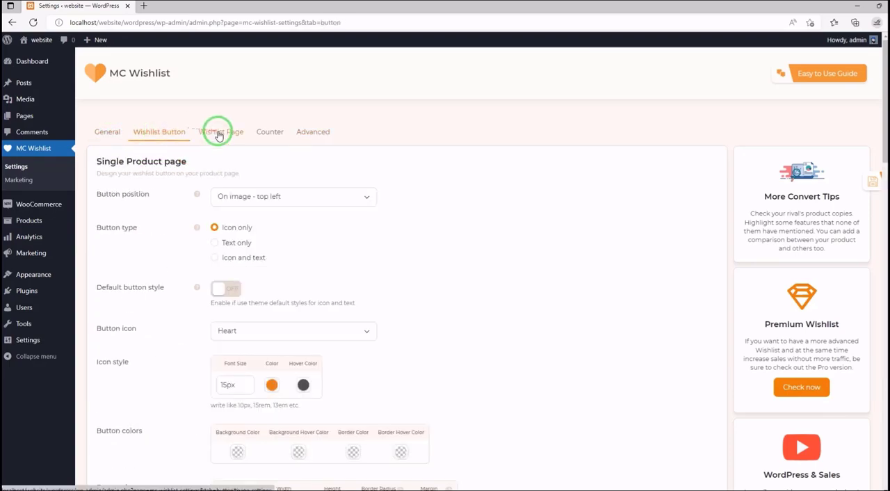
- Return to the General section and look through the display choices for Enable Wishlist for and After clicking button
left_click(119, 134)
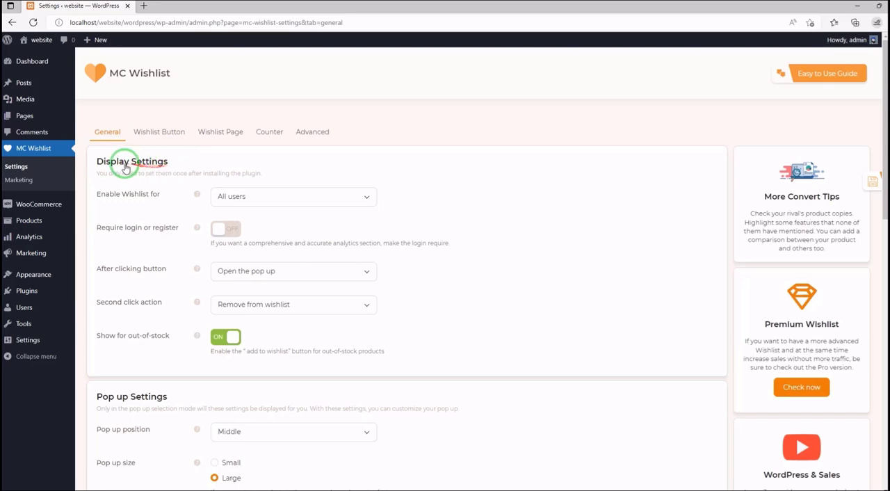
left_click(314, 200)
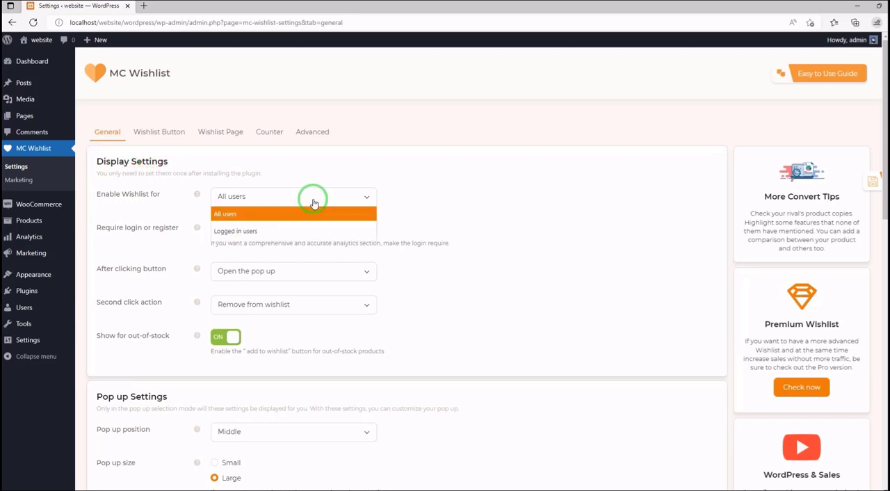
left_click(258, 197)
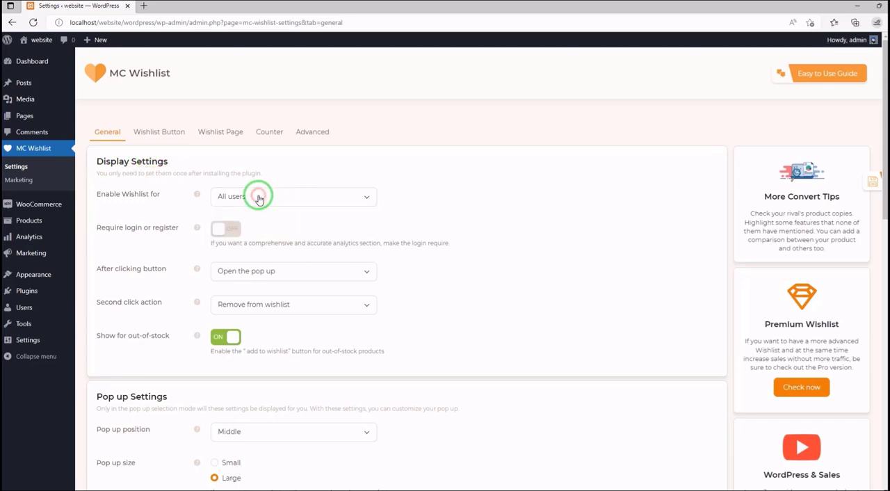
left_click(285, 272)
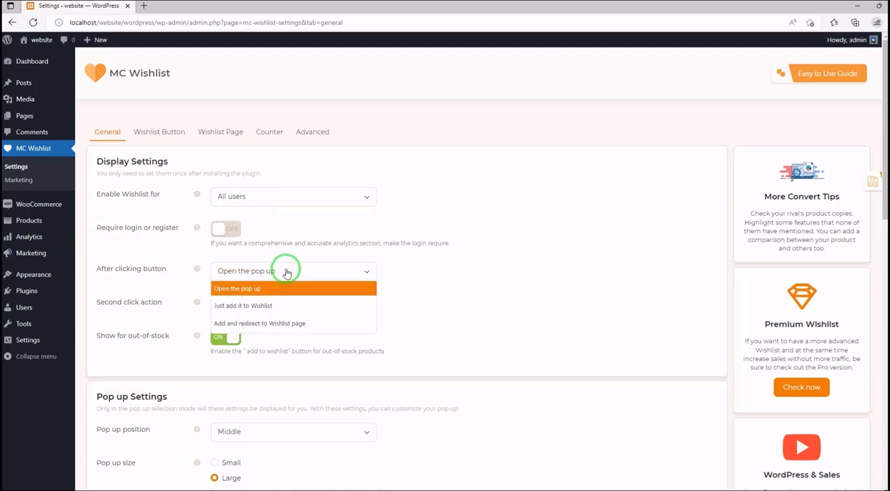
left_click(287, 273)
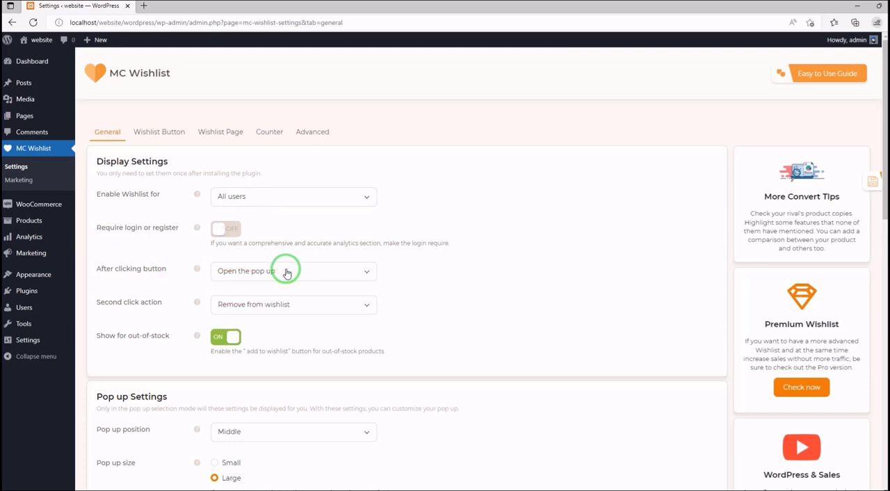
- Examine the Pop up Settings, from position, size and image to title, content, buttons and box style
scroll(286, 271, "down", 2)
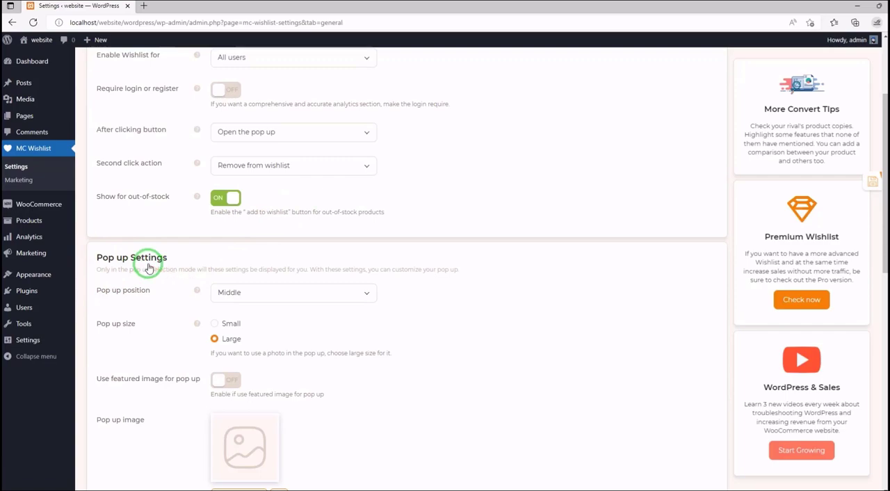
scroll(143, 261, "down", 1)
scroll(156, 235, "down", 3)
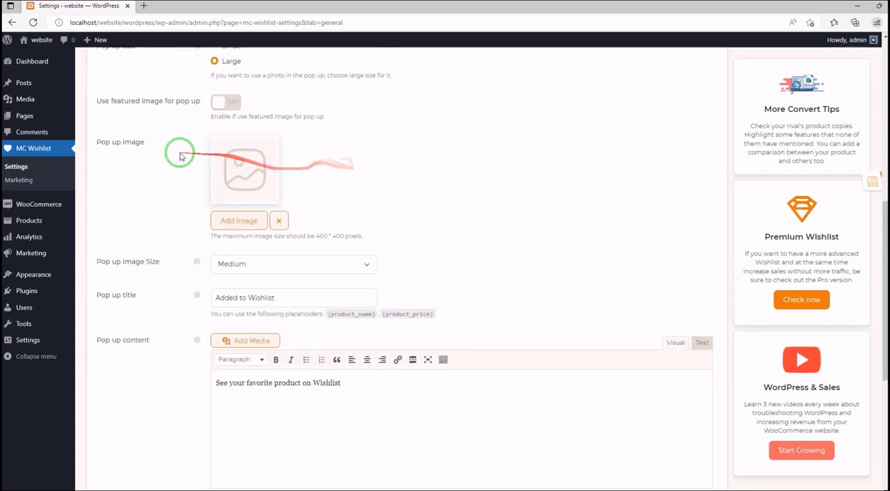
scroll(174, 150, "down", 2)
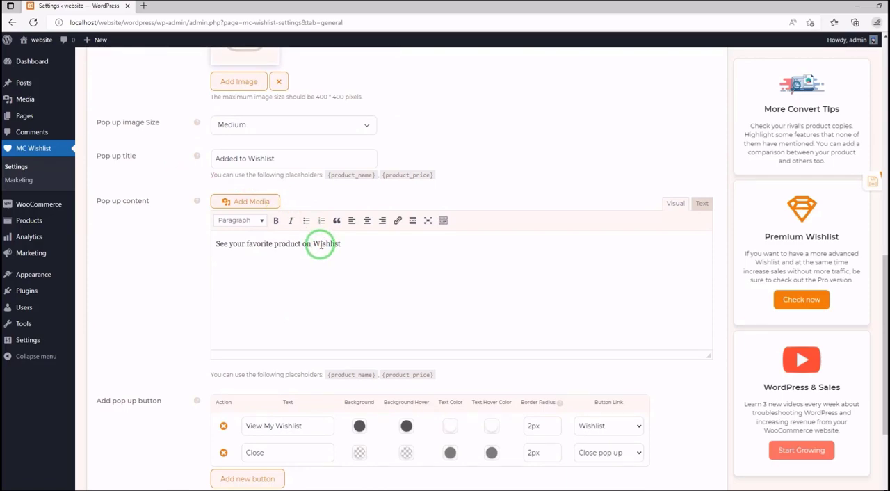
scroll(622, 264, "down", 2)
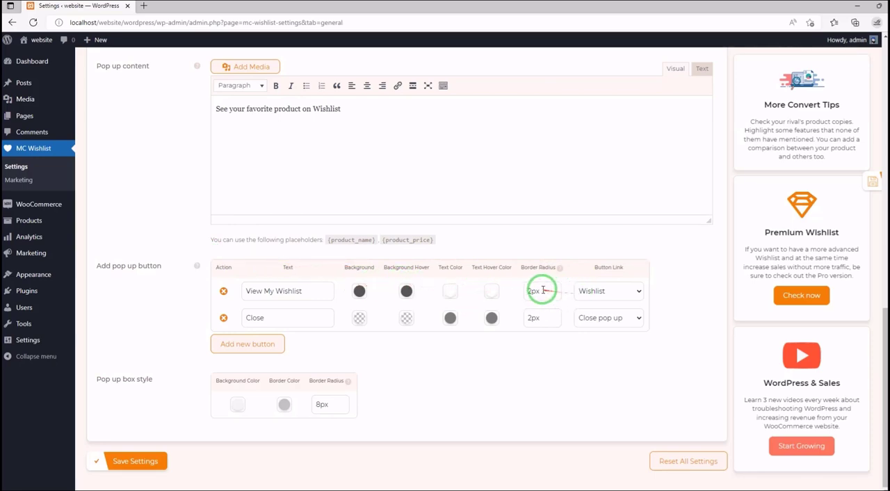
left_click(595, 292)
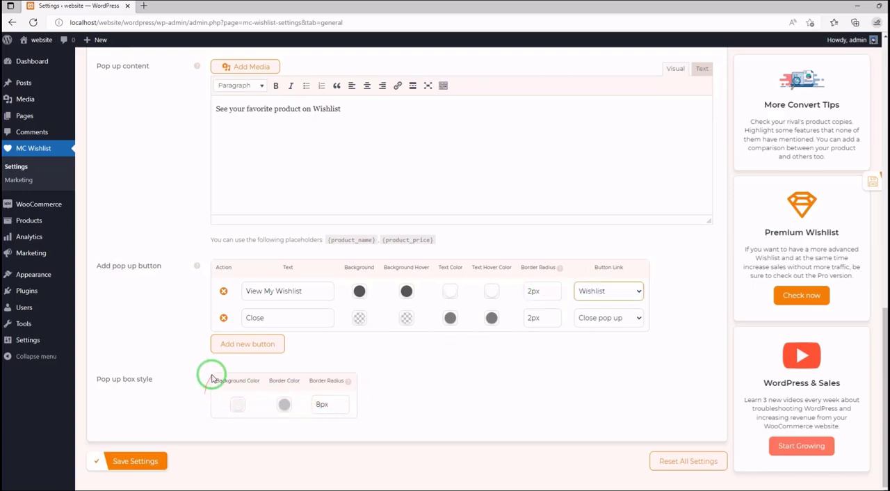
- In the Wishlist Button section, check the single product page button positions and turn on the button tooltip
scroll(160, 215, "up", 10)
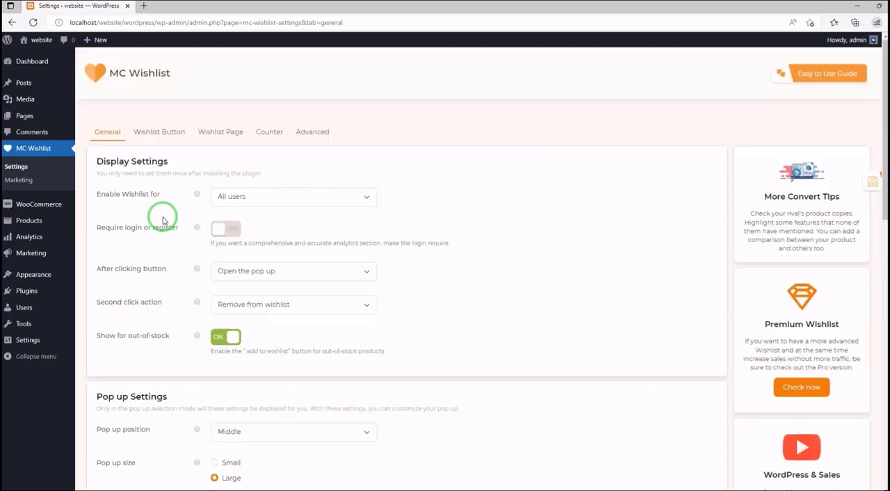
left_click(167, 133)
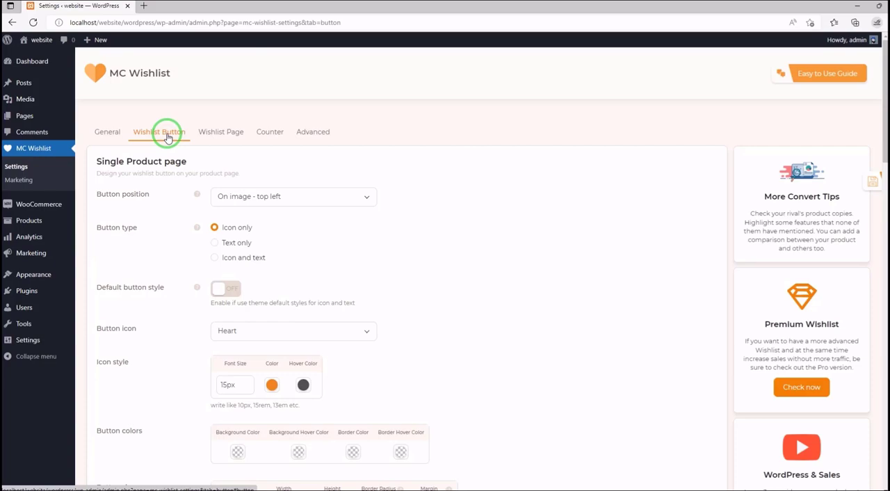
scroll(154, 167, "down", 2)
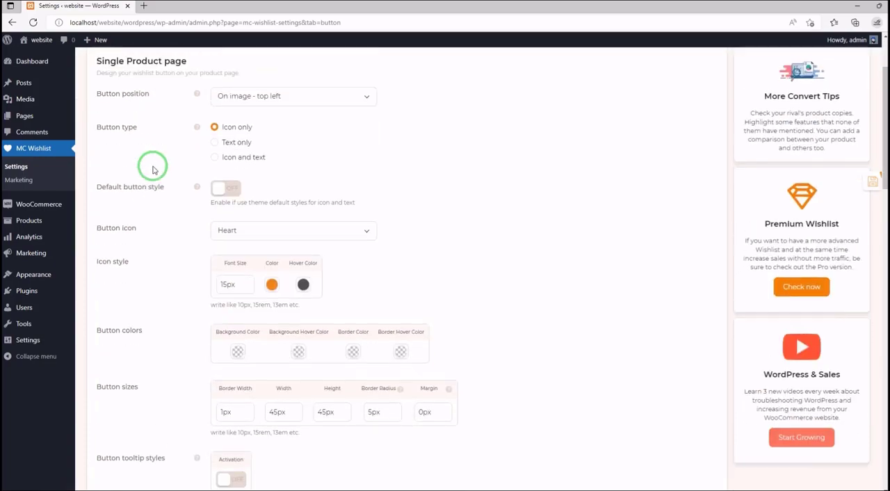
scroll(154, 169, "up", 2)
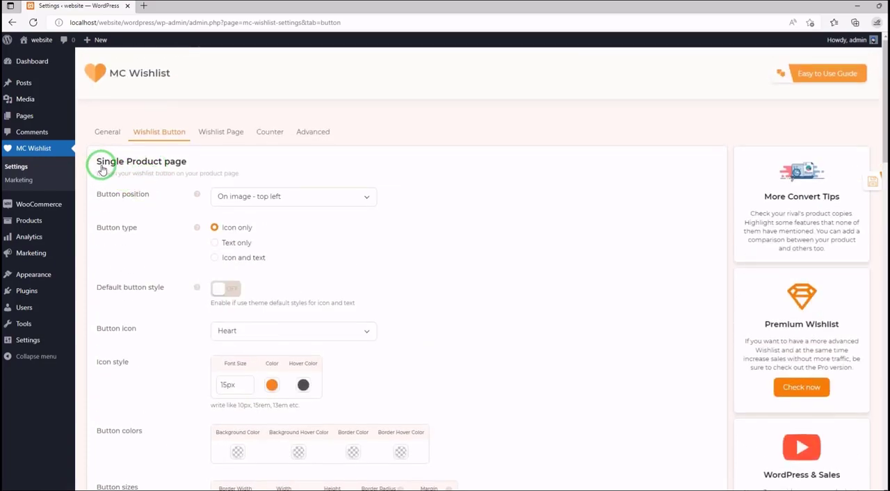
left_click(298, 198)
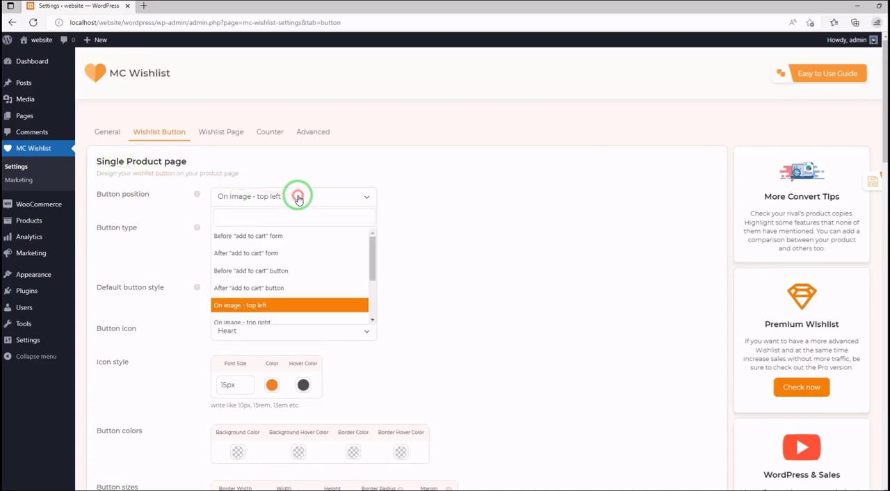
left_click(297, 198)
scroll(279, 209, "down", 5)
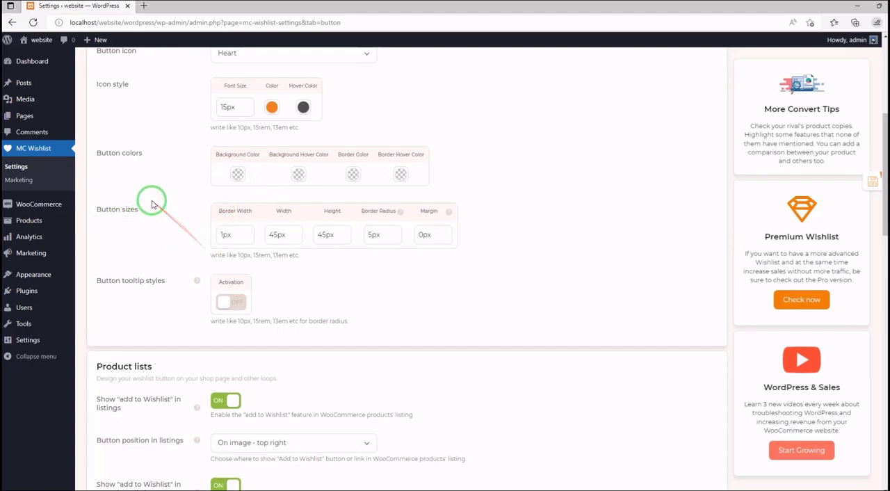
left_click(230, 306)
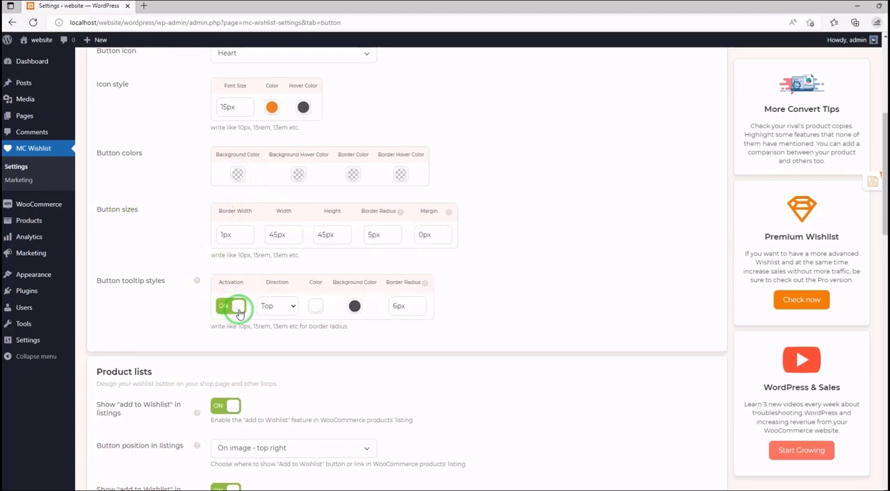
- Examine the rest of the Wishlist Button settings, including product lists, tooltip custom text and notification custom text
scroll(236, 313, "up", 4)
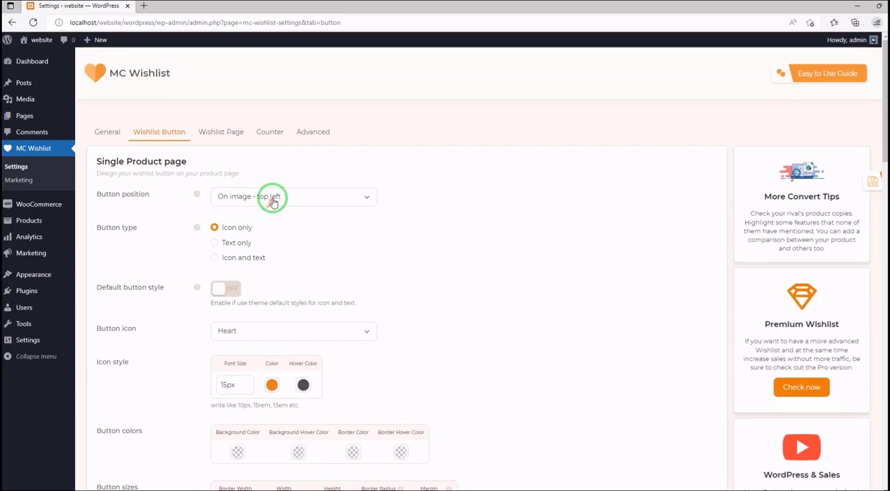
scroll(238, 273, "down", 6)
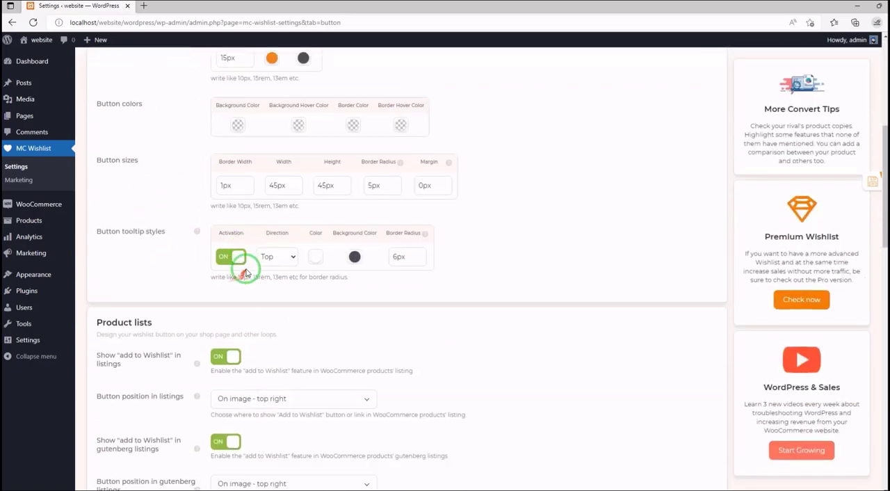
scroll(153, 230, "down", 1)
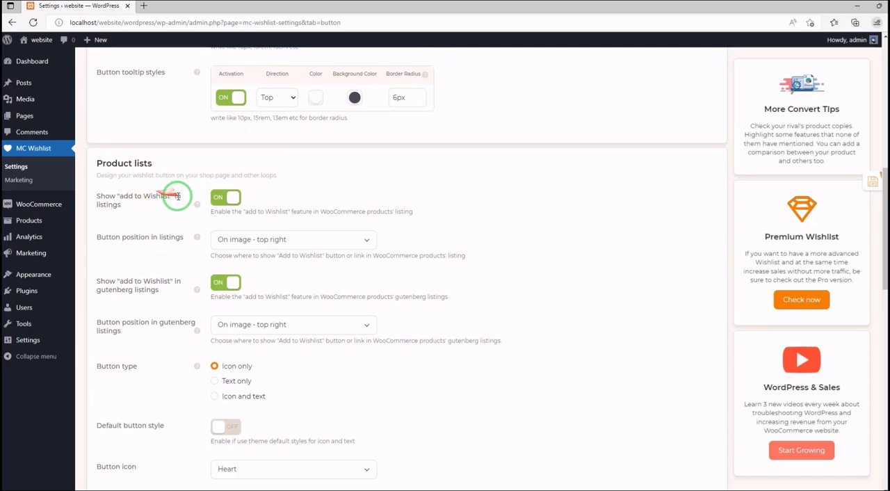
scroll(163, 200, "down", 3)
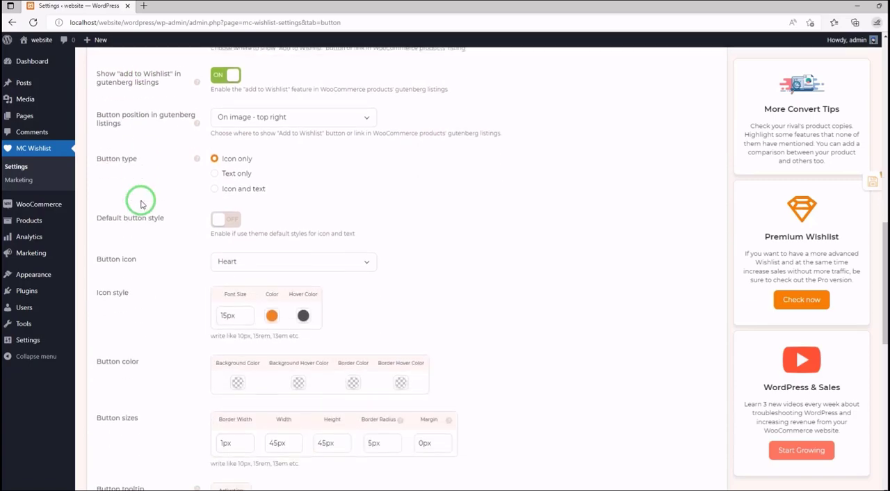
scroll(160, 189, "down", 2)
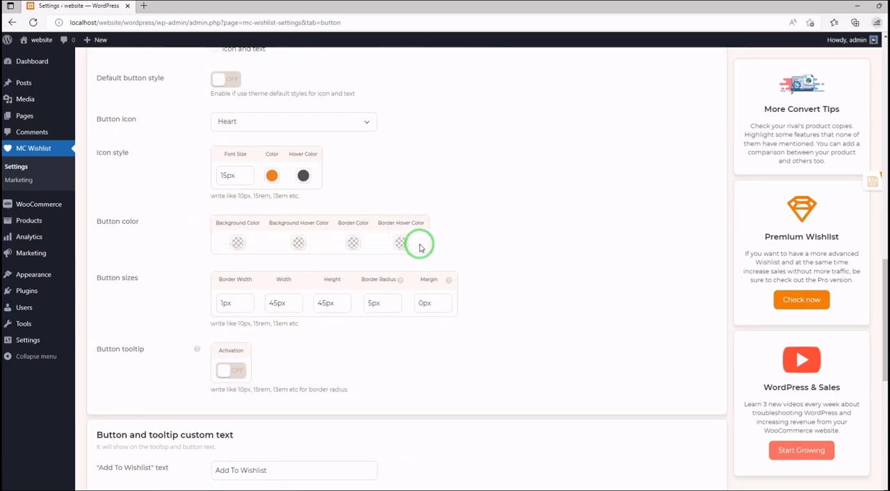
scroll(407, 243, "down", 4)
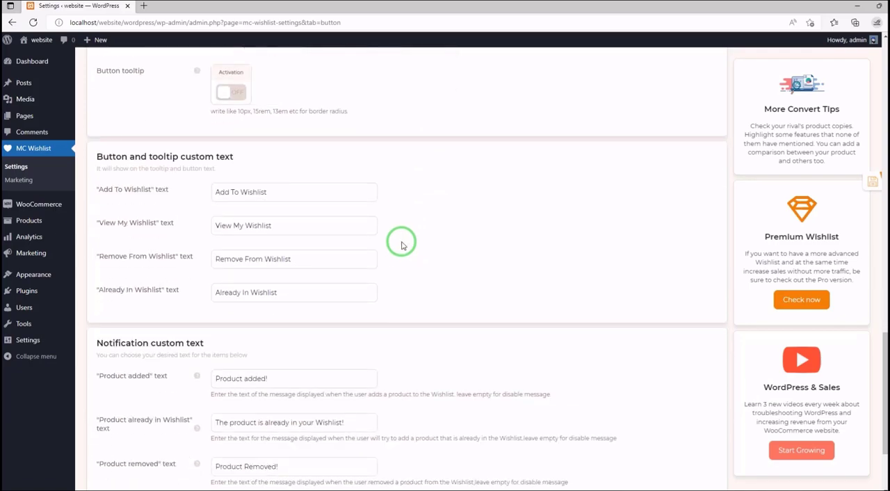
scroll(401, 245, "down", 1)
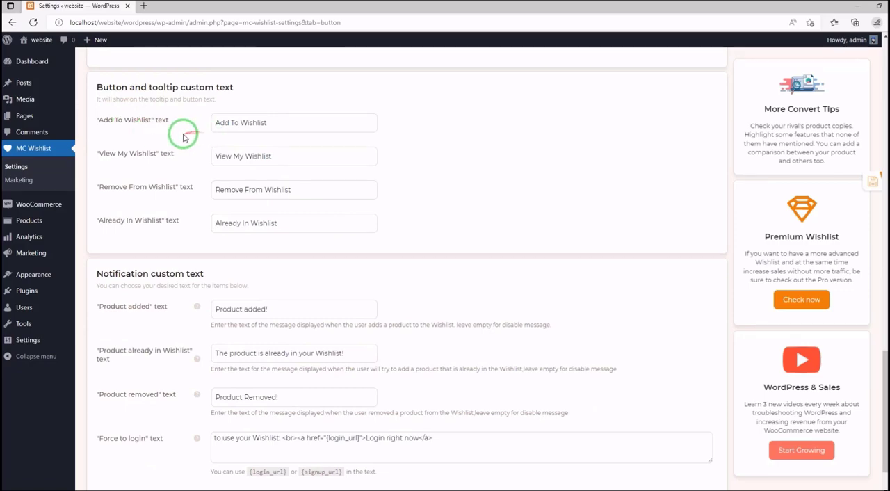
scroll(182, 159, "down", 1)
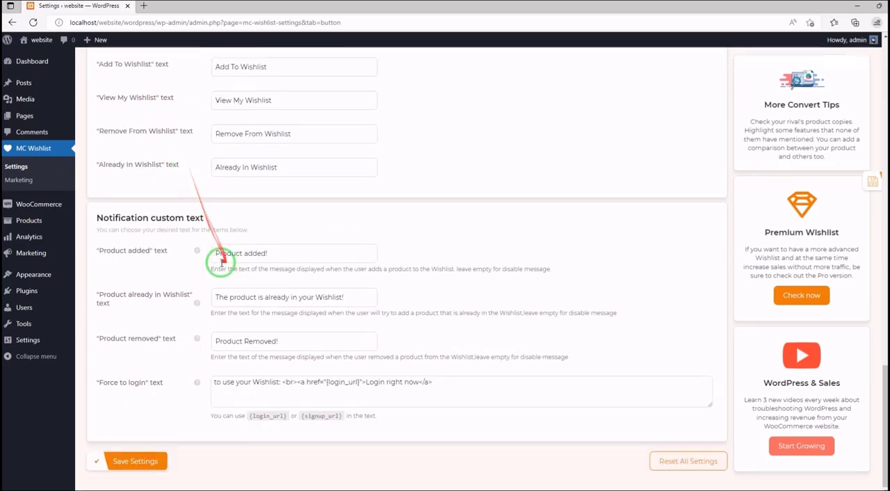
left_click(191, 277)
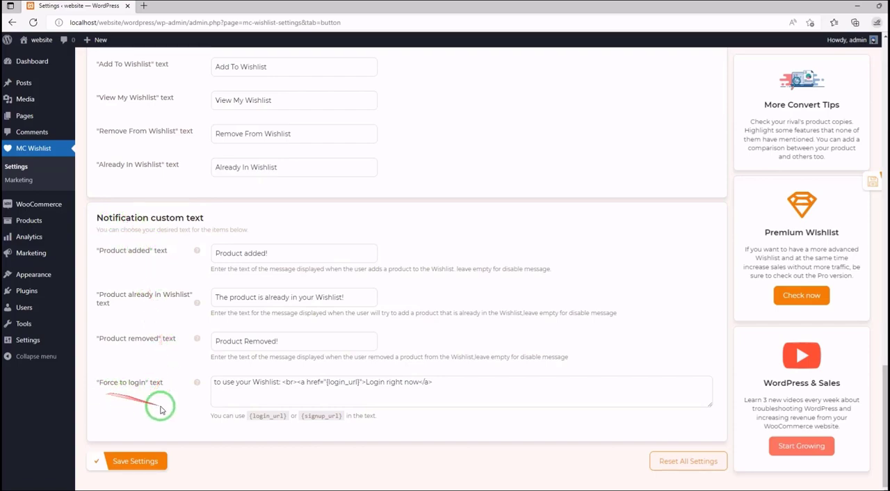
- Open the Wishlist Page section and look through its share settings, login notice and table settings
scroll(156, 238, "up", 15)
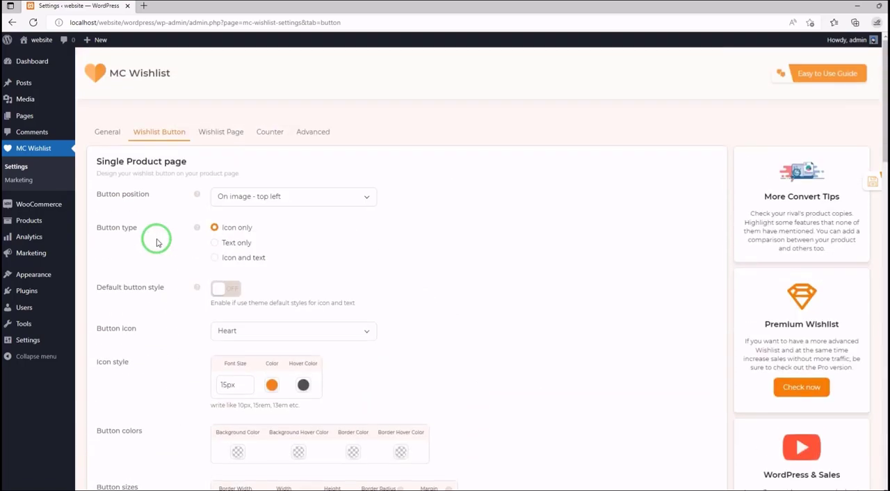
left_click(226, 134)
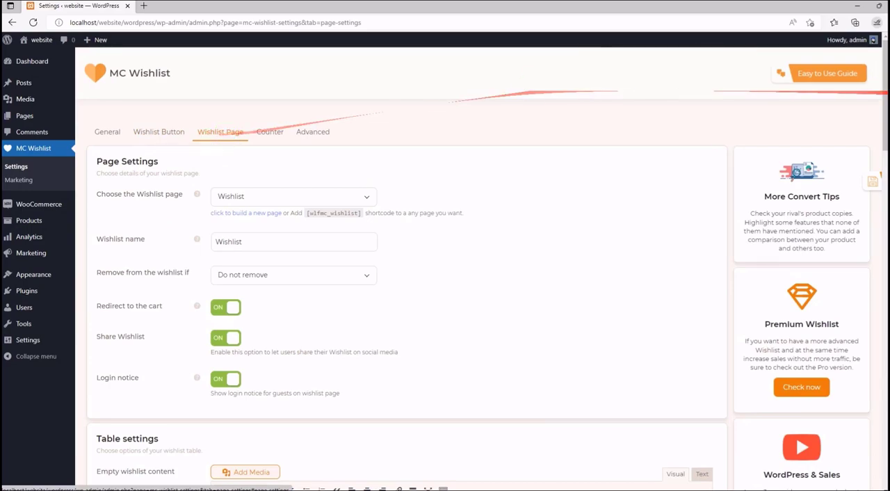
left_click_drag(884, 105, 883, 442)
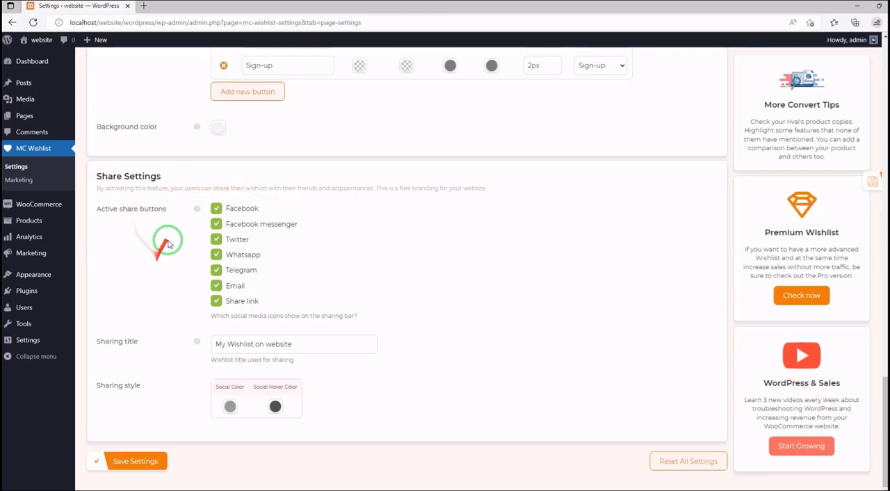
scroll(167, 236, "up", 3)
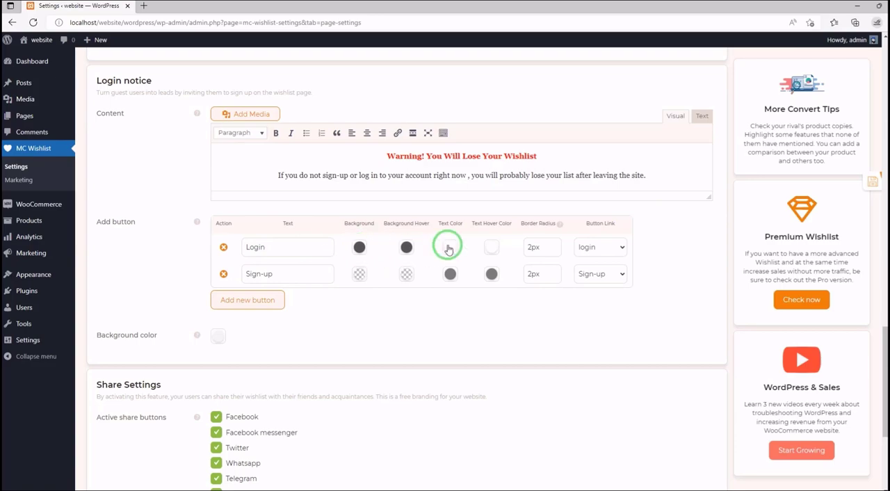
scroll(449, 249, "up", 15)
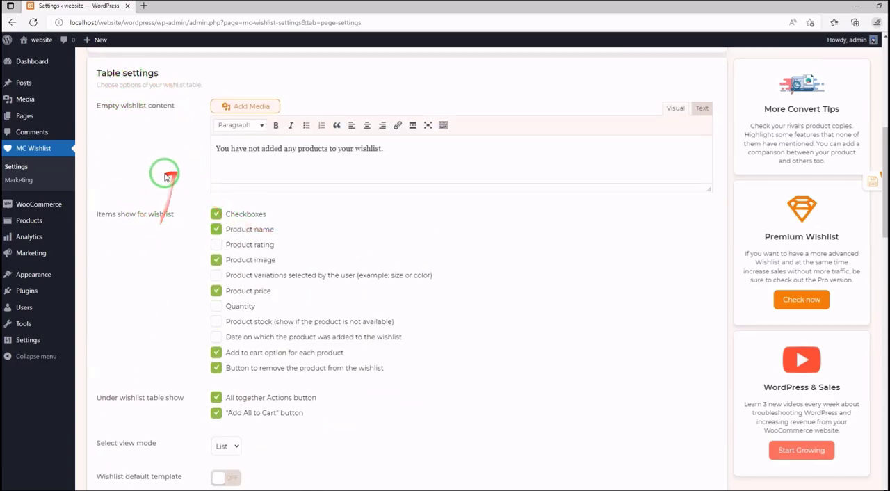
scroll(153, 218, "down", 3)
scroll(168, 191, "down", 2)
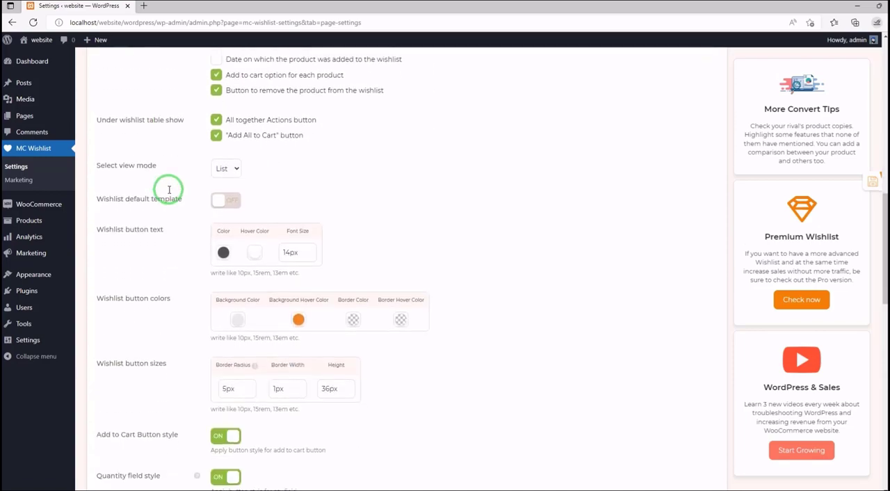
- Set the wishlist table's view mode to Grid and turn on Wishlist default template
left_click(222, 171)
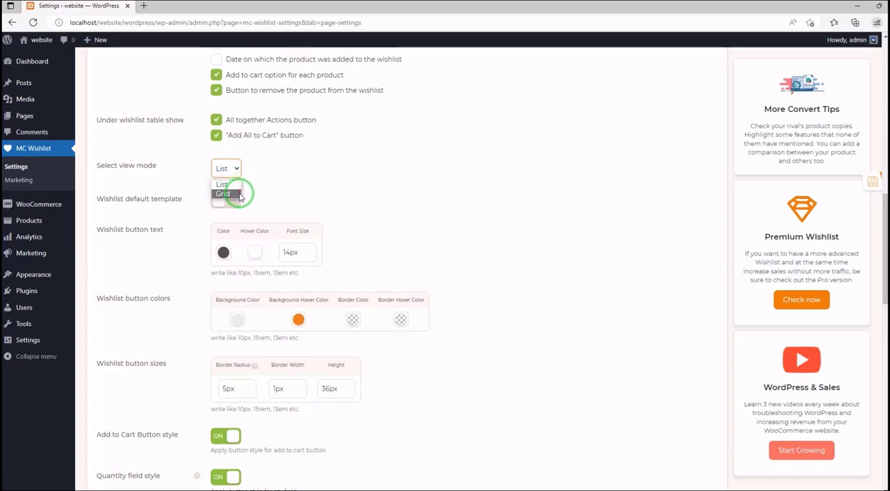
left_click(237, 194)
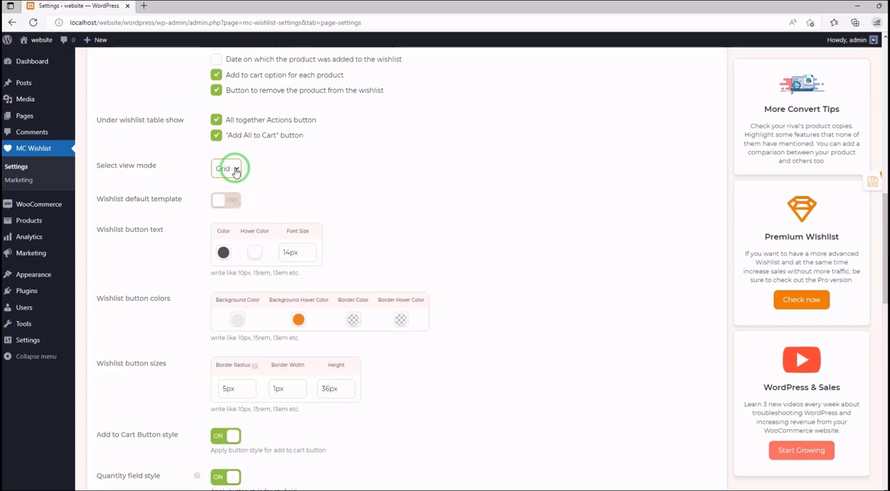
left_click(235, 203)
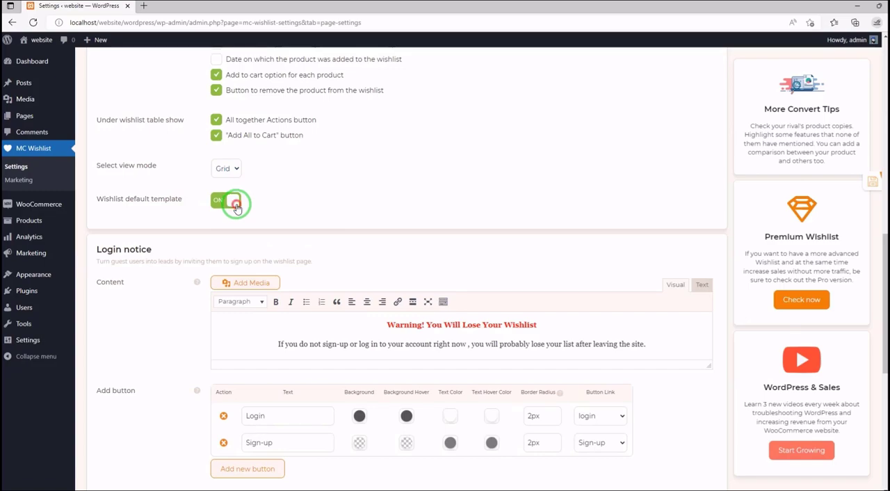
- Switch Wishlist default template off to see the custom button style options, and turn it back on
left_click(235, 203)
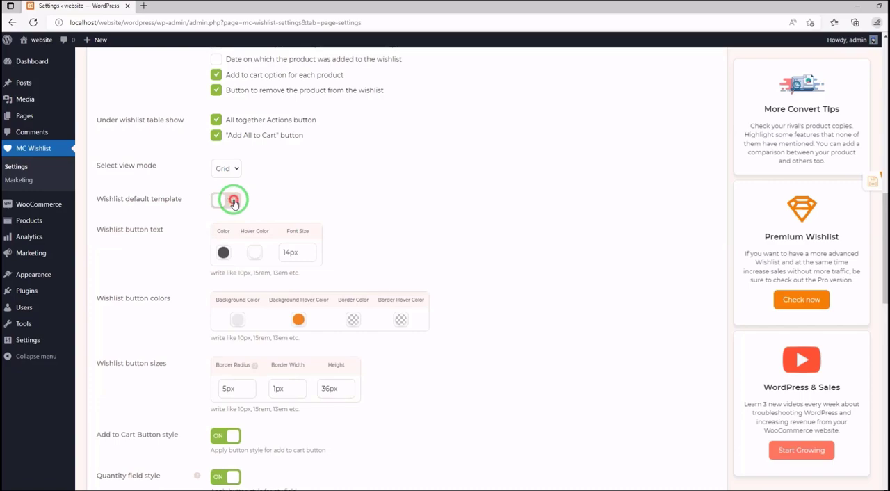
left_click(233, 202)
- Examine the Wishlist Page section's Page Settings with their help notes, the login notice and the share settings
scroll(264, 234, "up", 10)
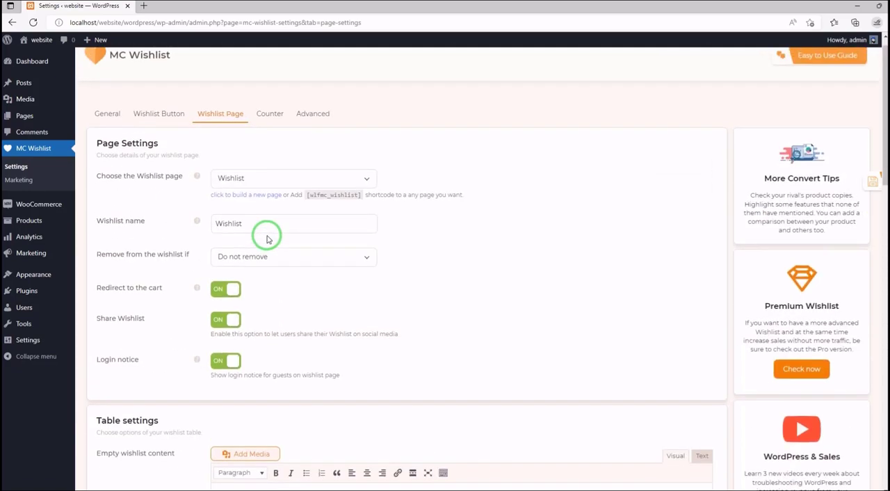
scroll(267, 239, "up", 1)
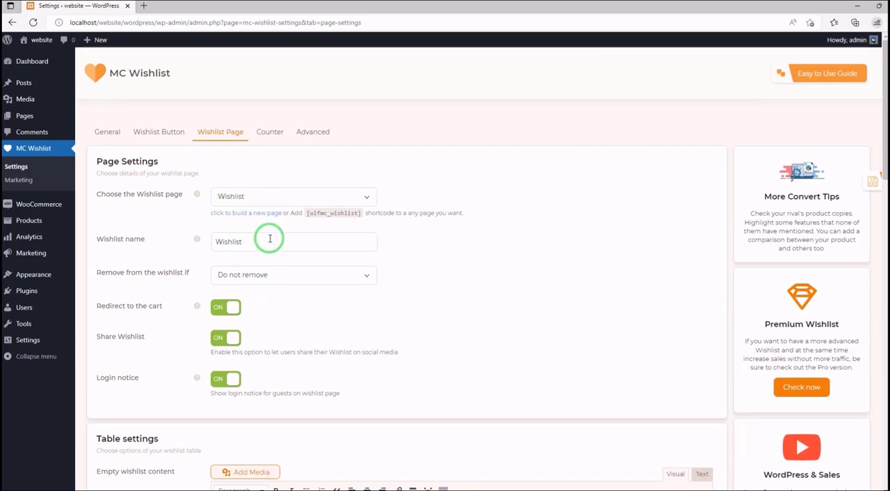
mouse_move(197, 195)
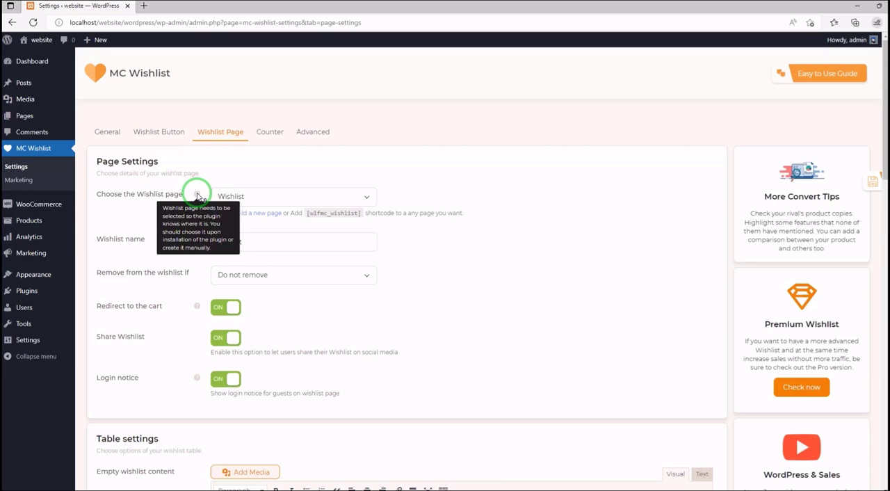
mouse_move(198, 240)
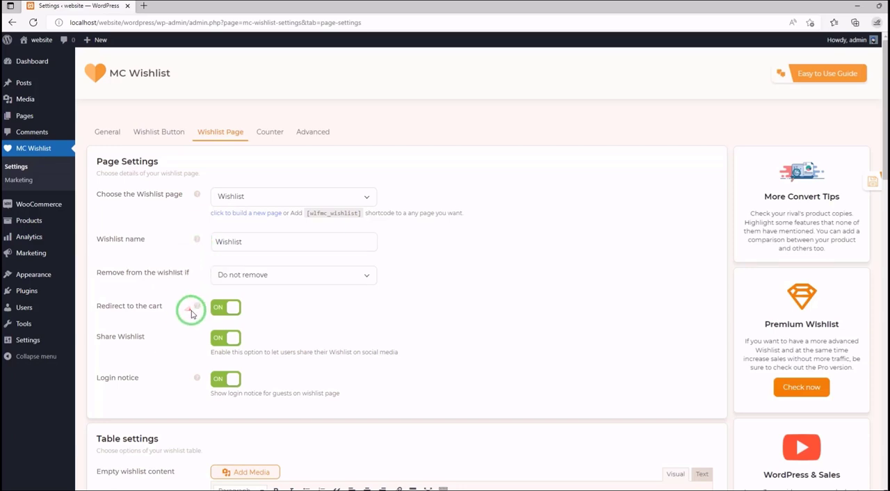
mouse_move(197, 309)
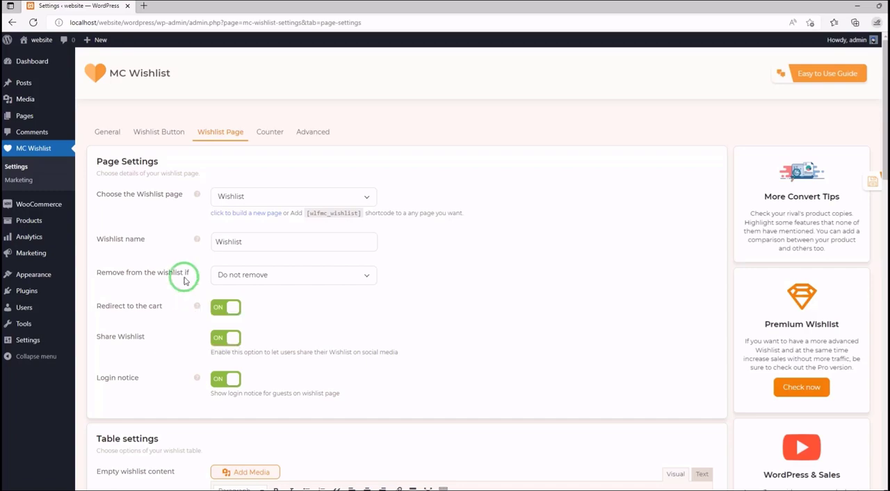
scroll(187, 274, "down", 4)
scroll(199, 242, "down", 3)
scroll(202, 247, "down", 2)
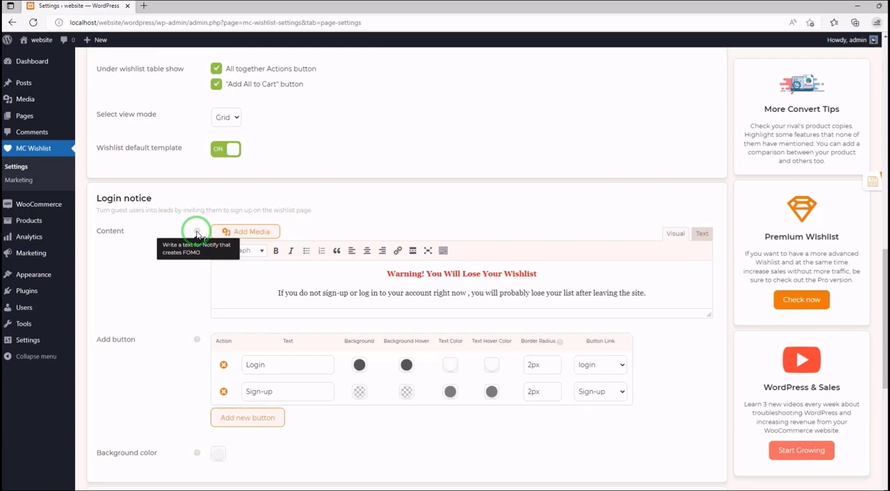
scroll(197, 234, "down", 4)
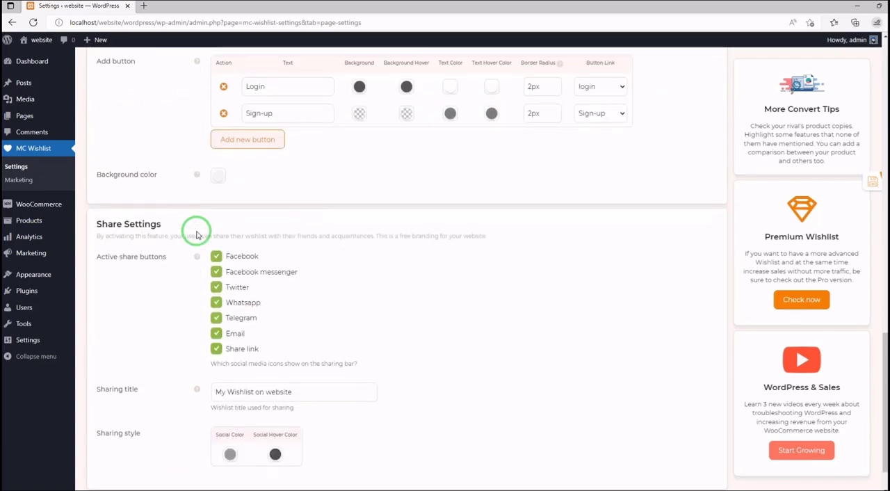
- Open the Counter section and check the choices for adding the counter to a menu and for the wishlist counter icon
scroll(199, 232, "up", 12)
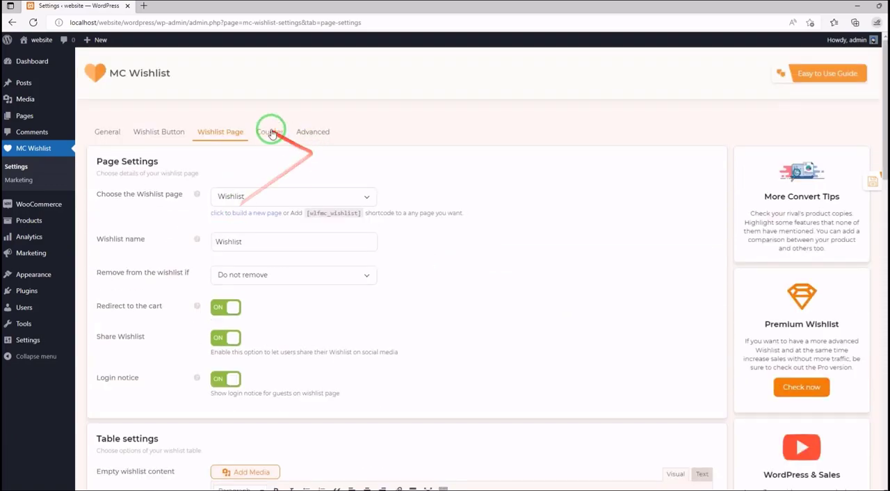
left_click(270, 132)
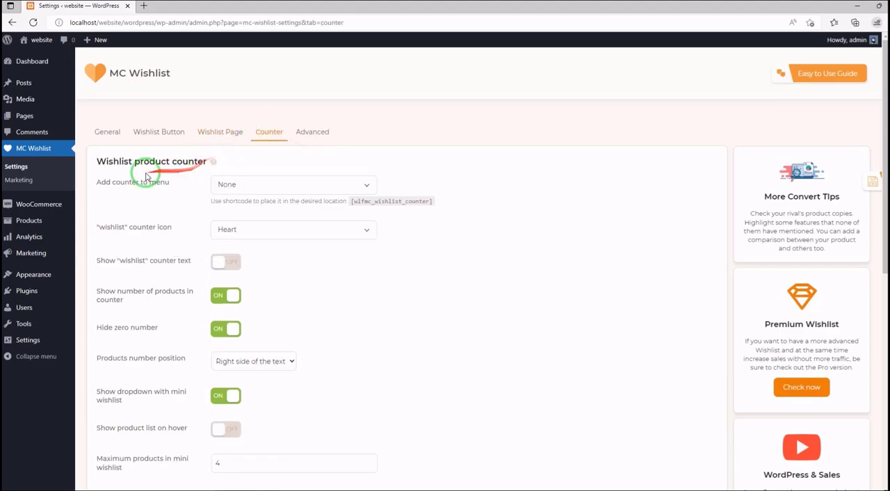
left_click(368, 186)
left_click(364, 201)
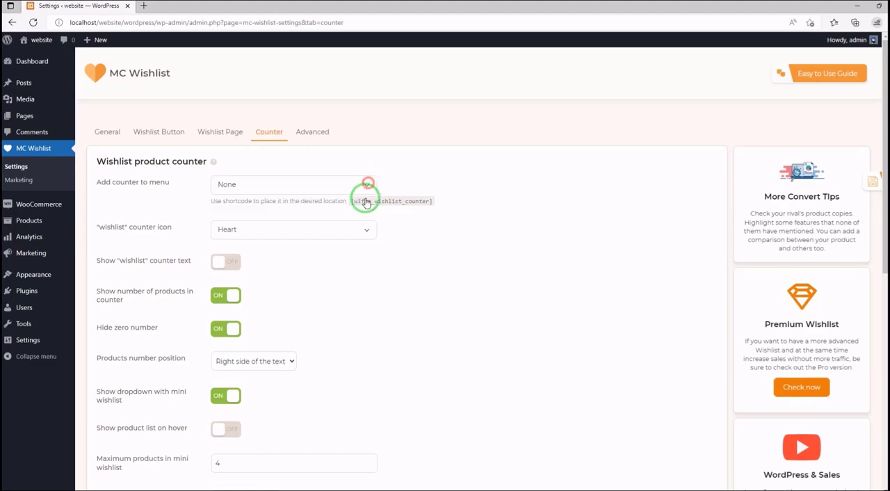
left_click(359, 235)
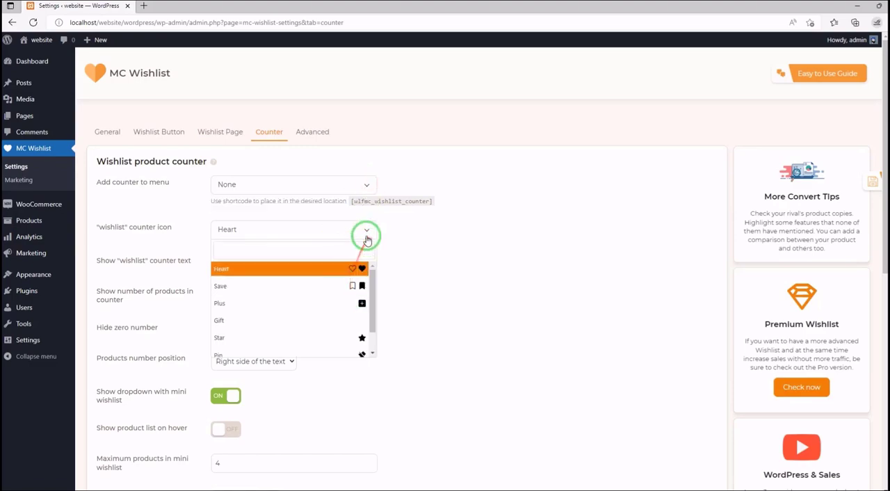
left_click(422, 258)
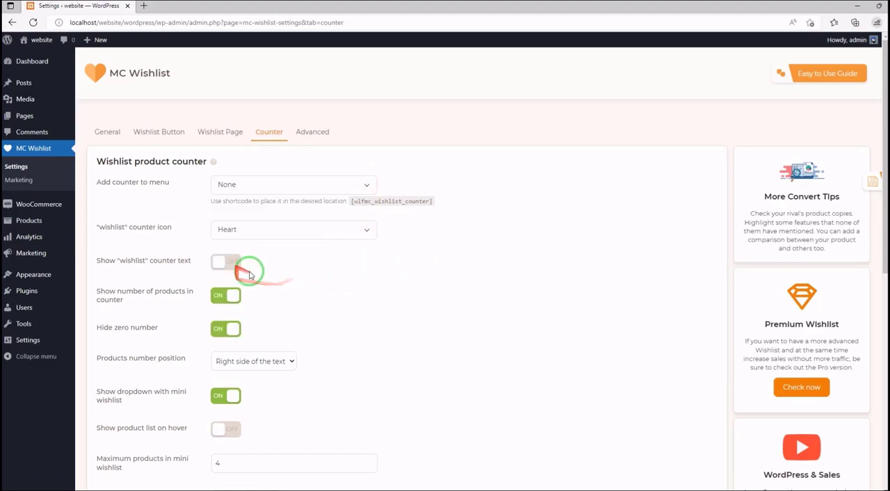
- Look through the counter and mini wishlist options, switching Show product list on hover on and back off
scroll(246, 271, "down", 2)
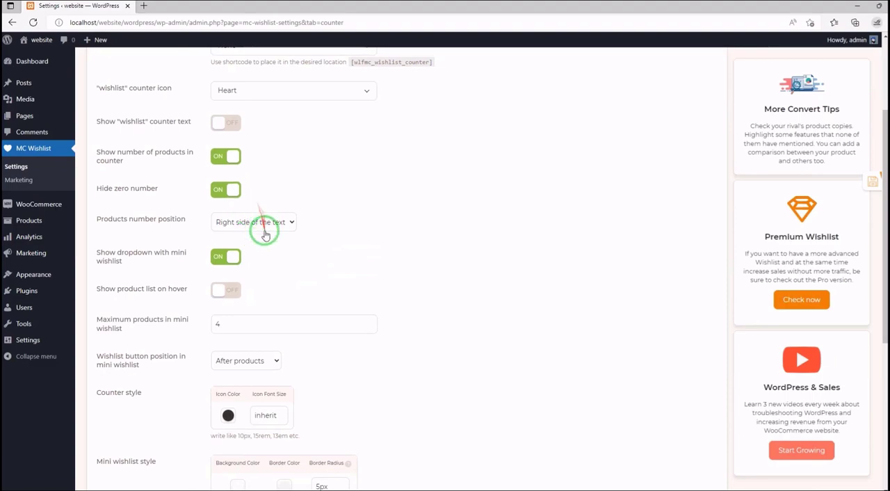
scroll(220, 222, "down", 1)
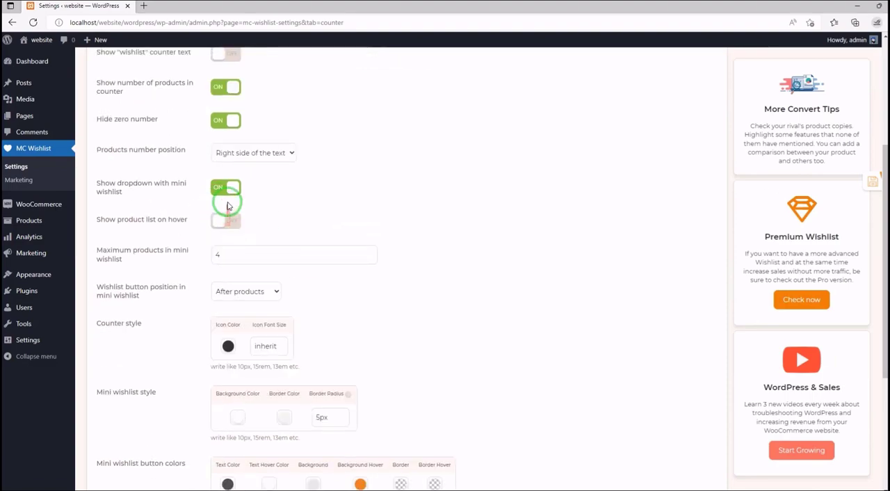
left_click(220, 226)
left_click(221, 228)
scroll(222, 228, "down", 3)
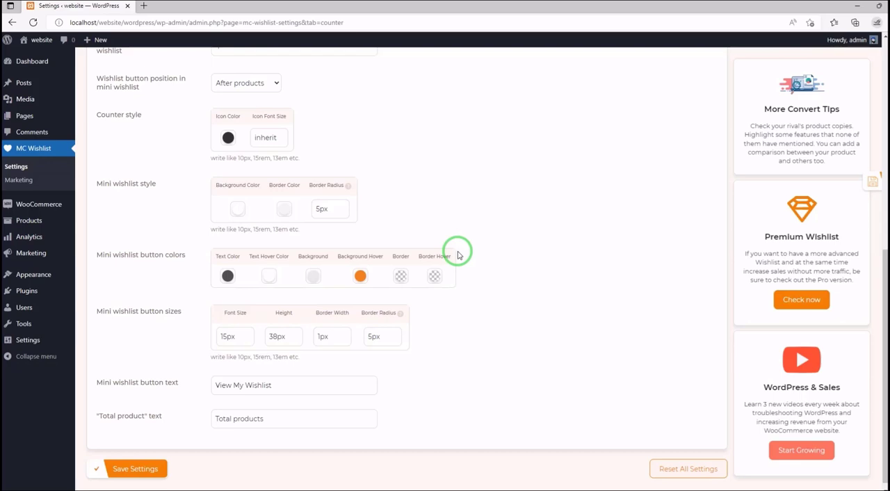
- Set the mini wishlist button's text color to dark grey, text hover color to black and background to grey, and check the background hover color picker
left_click(228, 277)
left_click(282, 349)
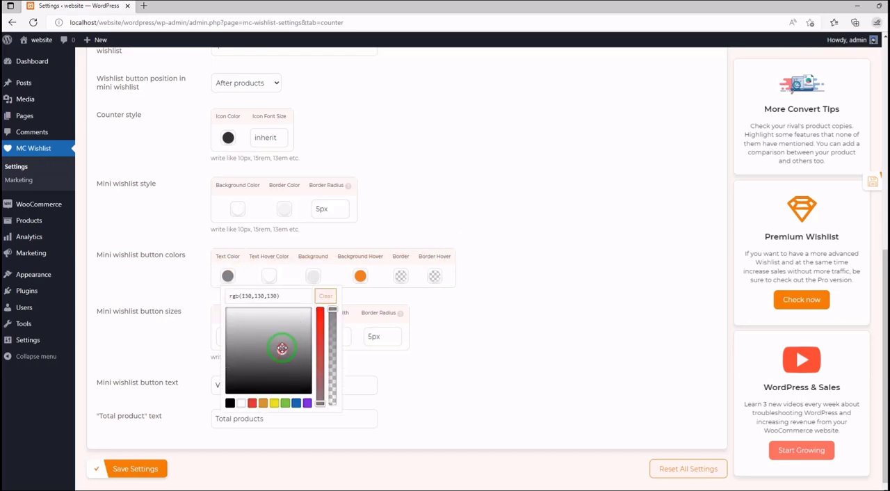
left_click_drag(282, 348, 283, 390)
left_click(269, 276)
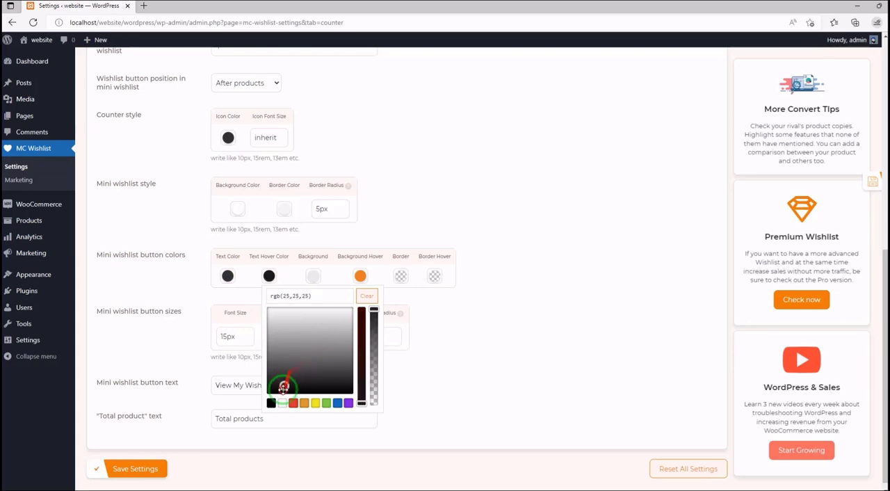
left_click(313, 276)
left_click_drag(356, 331, 336, 359)
left_click(363, 277)
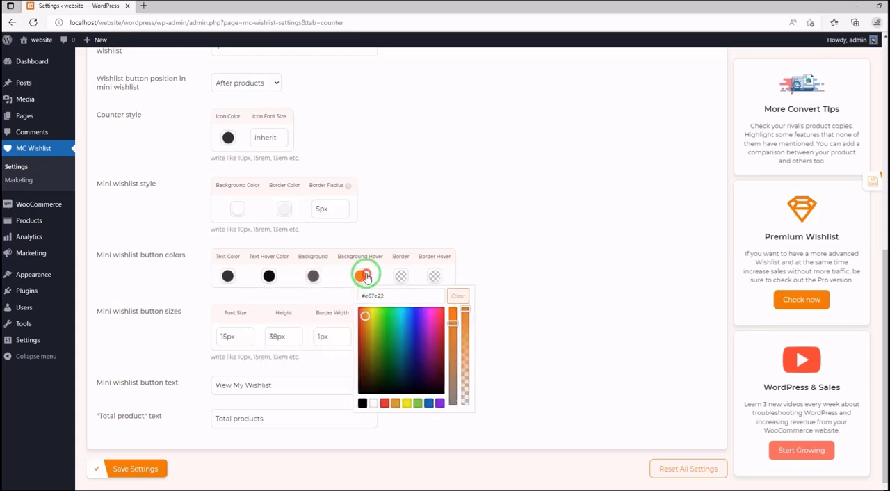
left_click(546, 338)
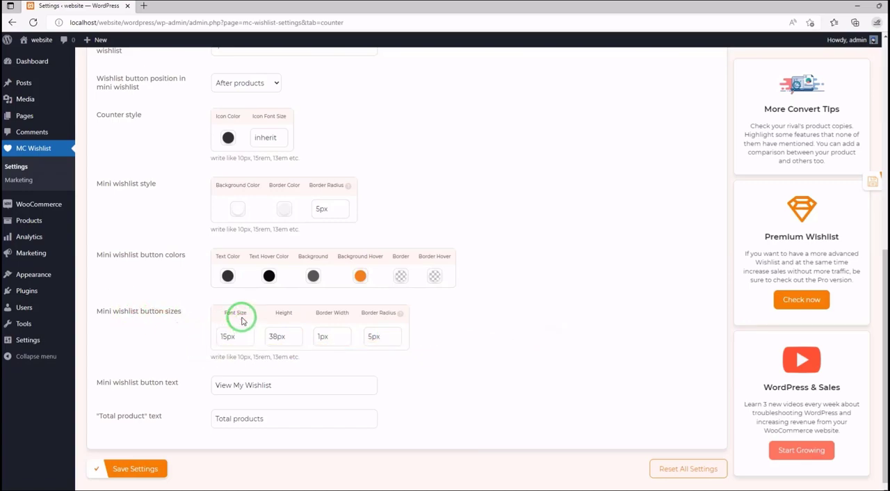
- Open the Advanced section and look through its login, email, Ajax, cache and data removal settings
scroll(258, 278, "up", 6)
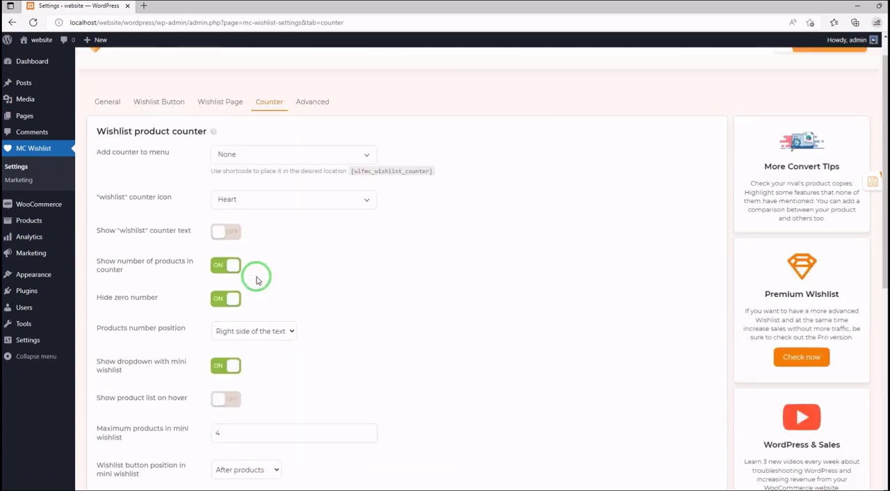
left_click(306, 138)
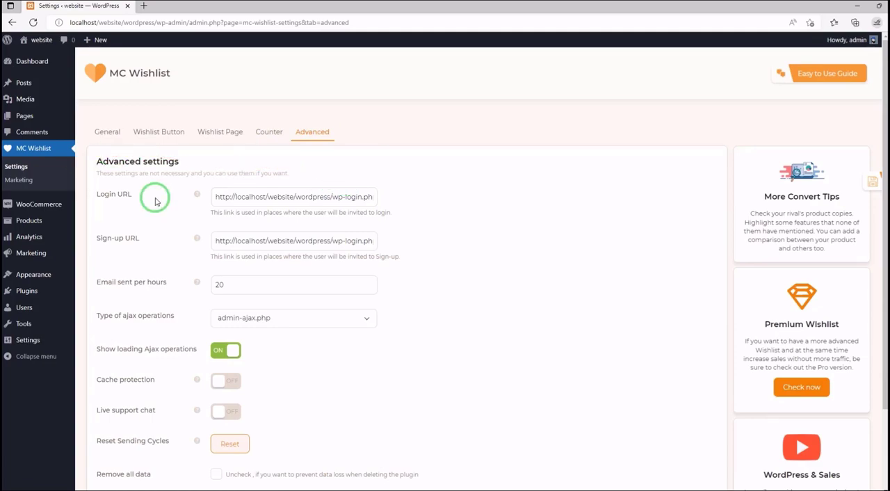
scroll(155, 201, "down", 3)
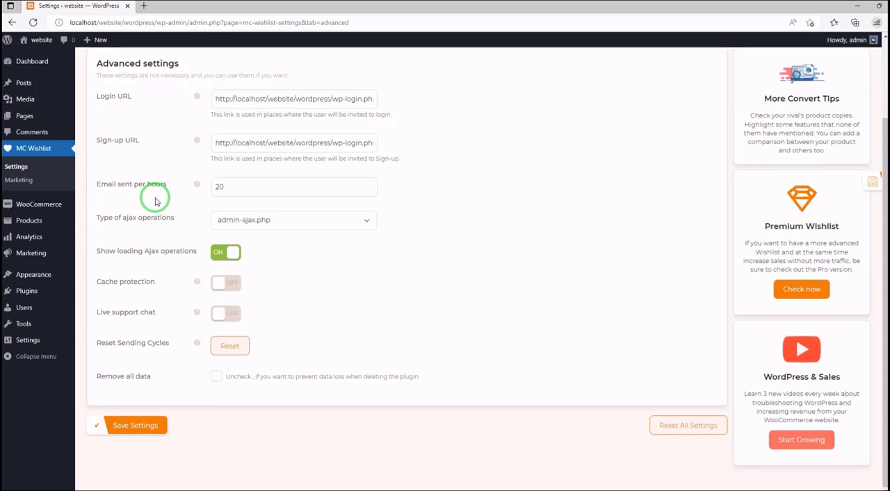
- Go back through the Counter, Wishlist Page and Wishlist Button sections to General and review its display and pop up settings
scroll(155, 202, "up", 3)
left_click(261, 132)
left_click(221, 131)
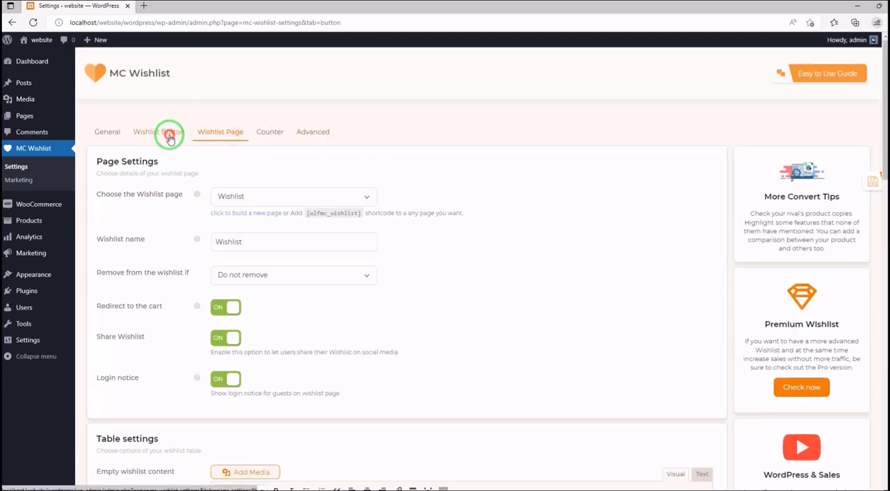
left_click(159, 132)
left_click(119, 131)
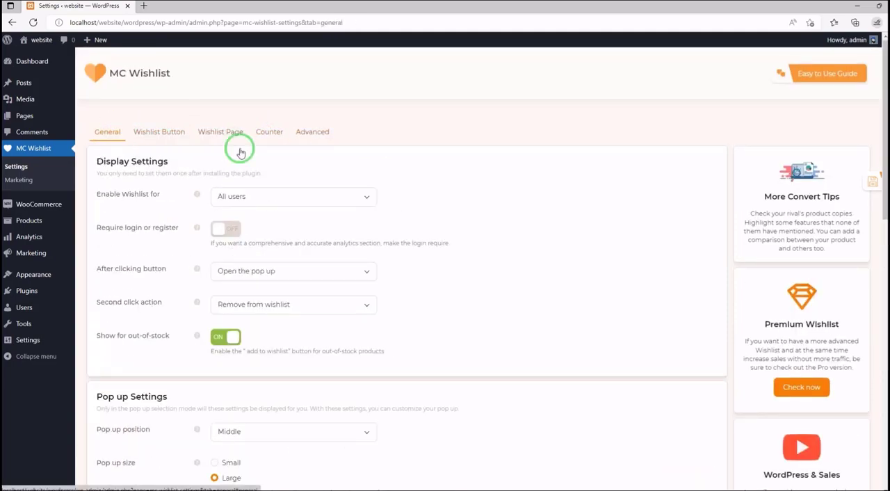
scroll(214, 182, "down", 4)
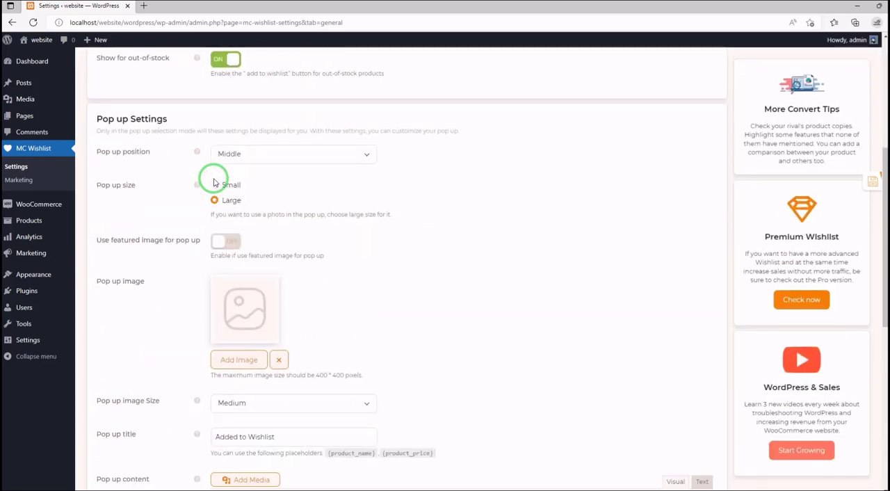
scroll(214, 182, "down", 6)
scroll(214, 179, "up", 10)
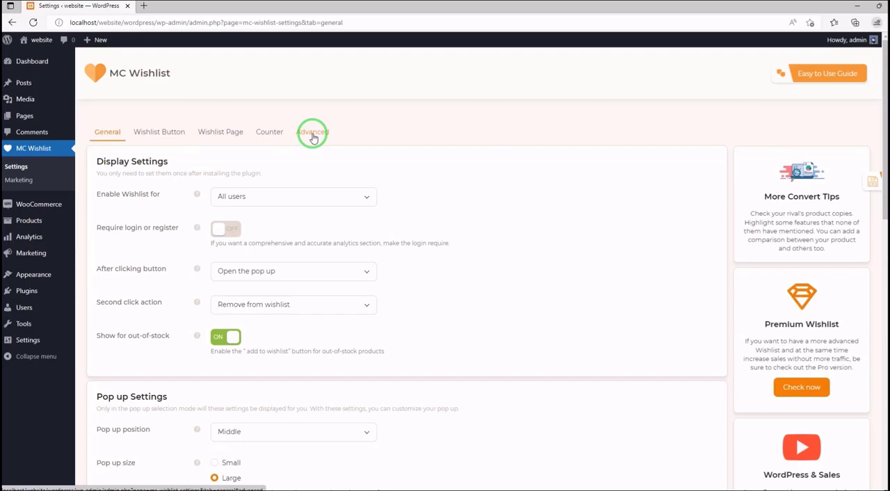
- In the installed plugins list, deactivate MC Woocommerce Wishlist, skipping the feedback, and activate WPC Smart Wishlist for WooCommerce
mouse_move(49, 291)
left_click(105, 294)
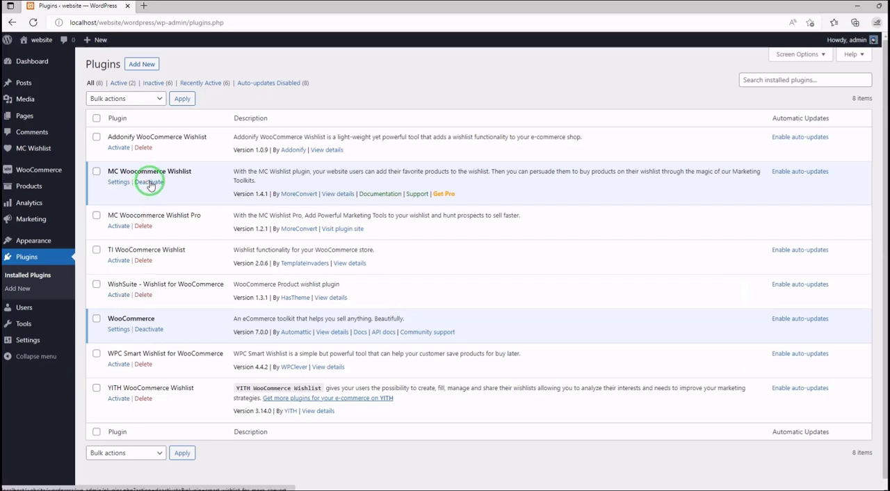
left_click(150, 182)
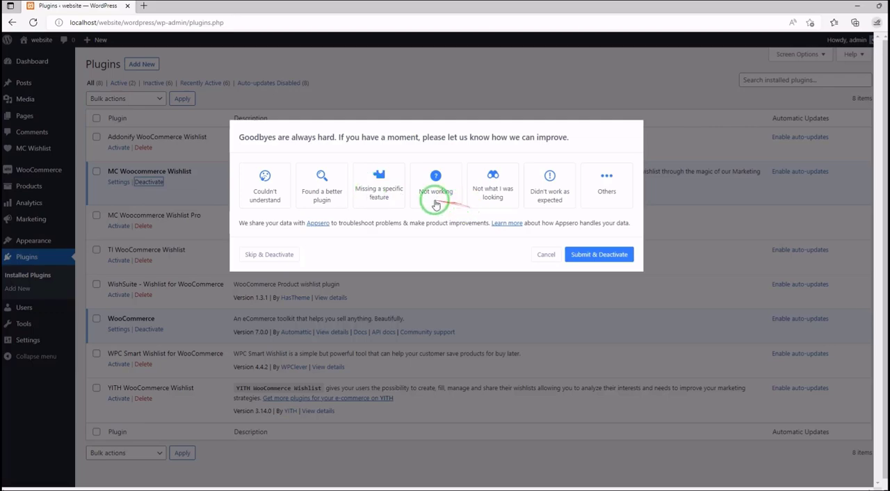
left_click(277, 254)
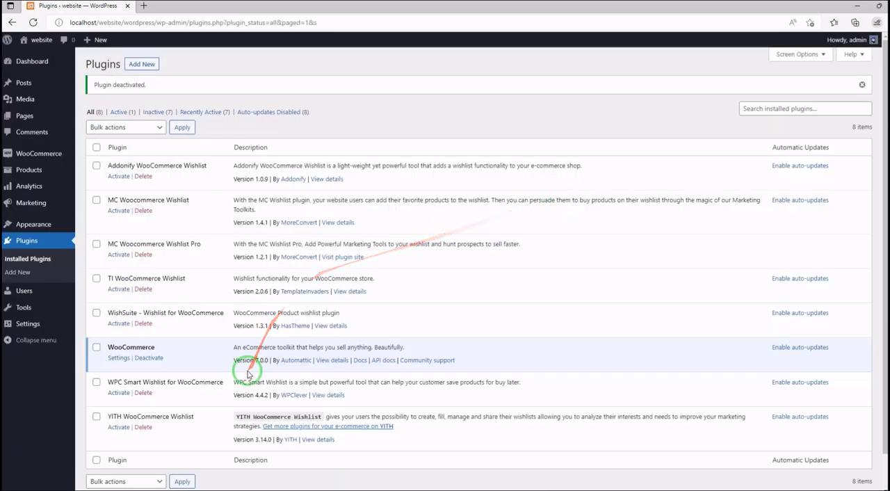
left_click(120, 394)
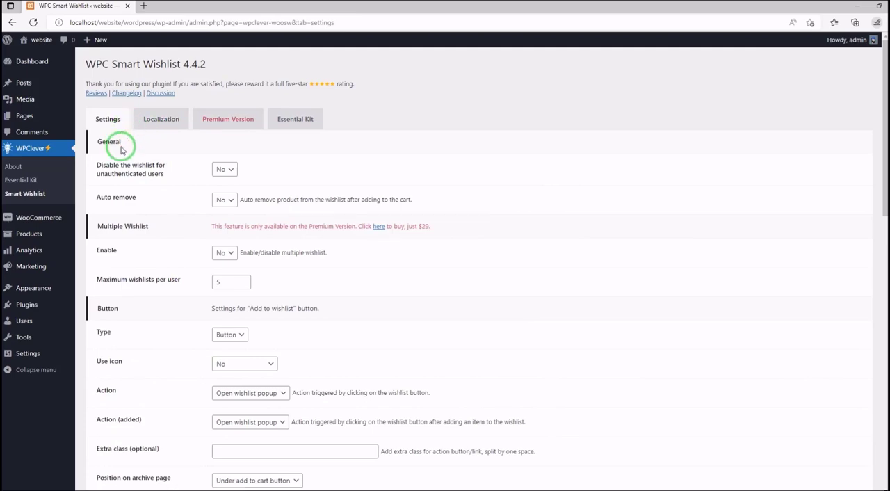
- In the WPC Smart Wishlist General settings, check the choices for disabling the wishlist for unauthenticated users and for Auto remove, leaving both at No
left_click(224, 168)
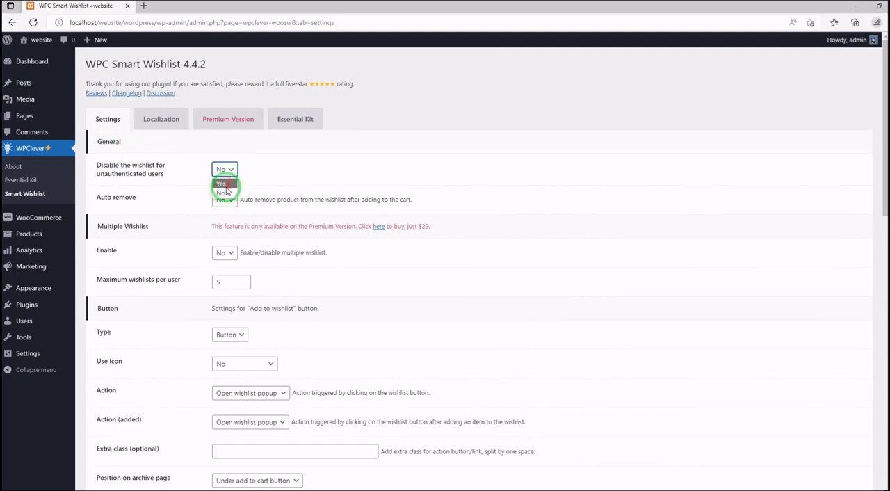
left_click(228, 188)
left_click(224, 170)
left_click(224, 191)
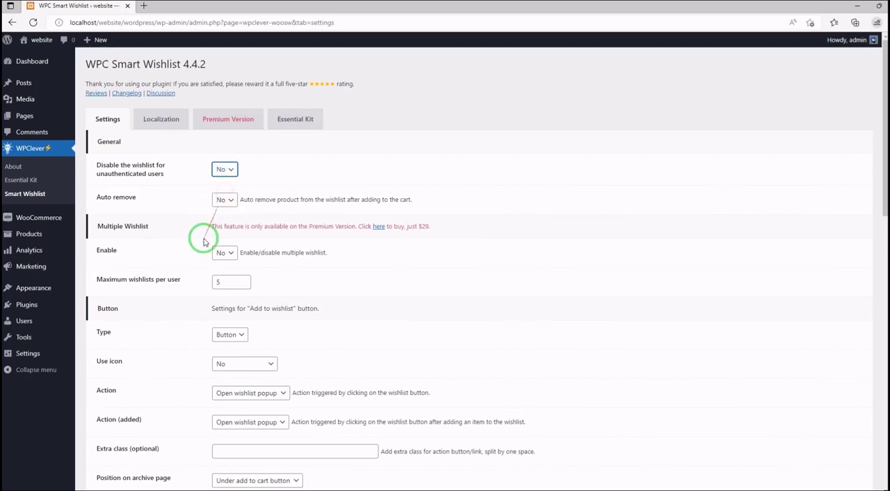
left_click(232, 206)
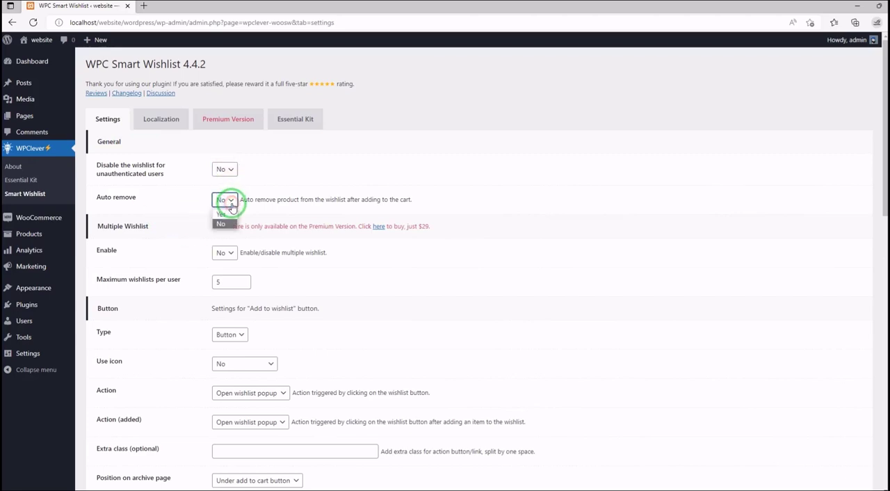
left_click(232, 206)
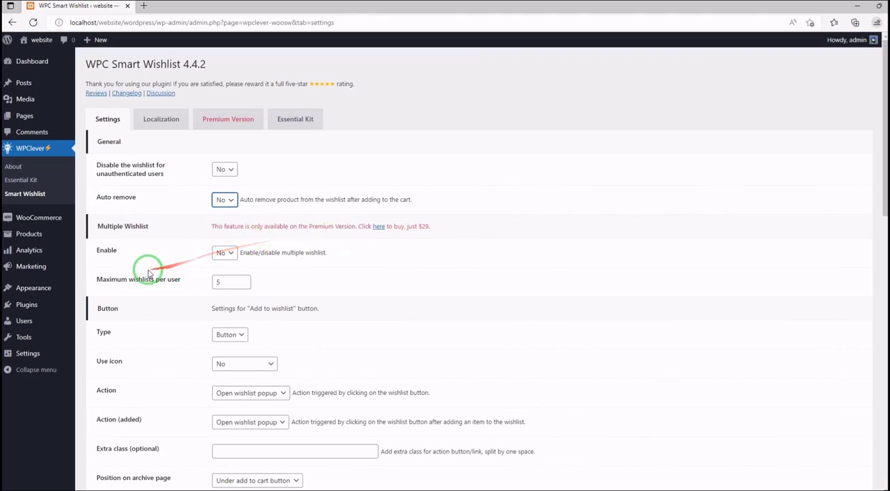
- In the WPC Smart Wishlist Button settings, set the "Add to wishlist" button's type to Link
scroll(135, 239, "down", 2)
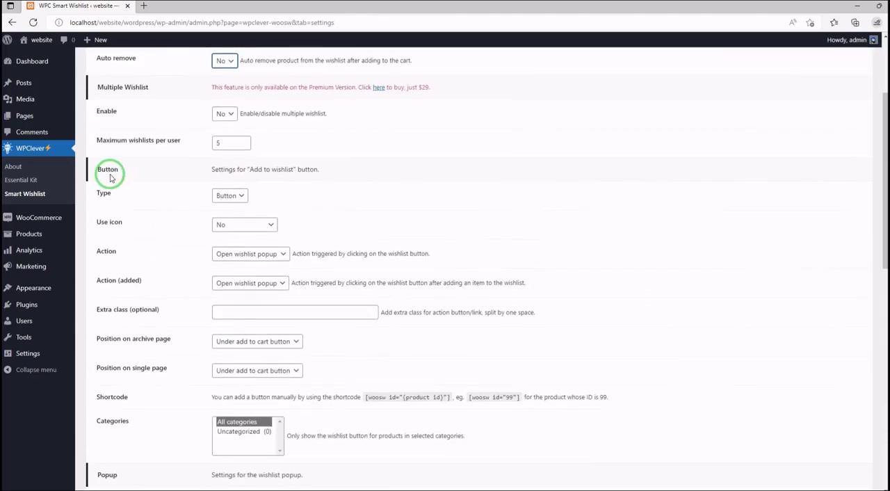
left_click(242, 197)
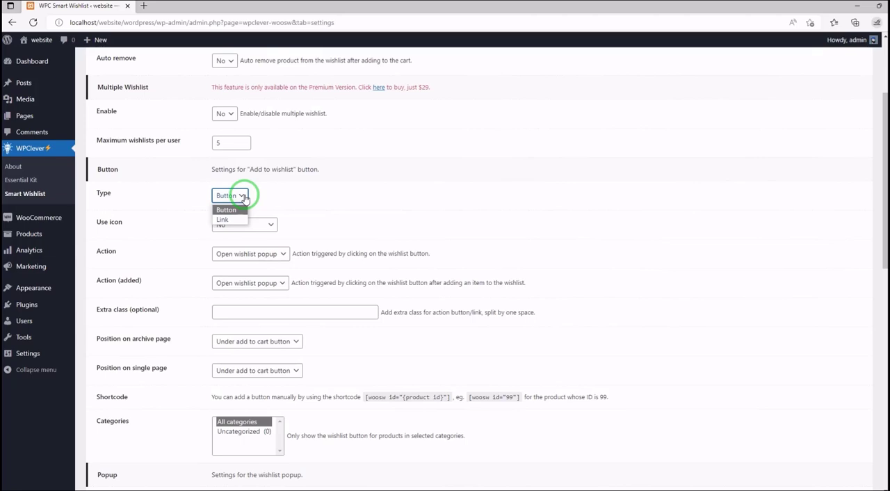
left_click(222, 219)
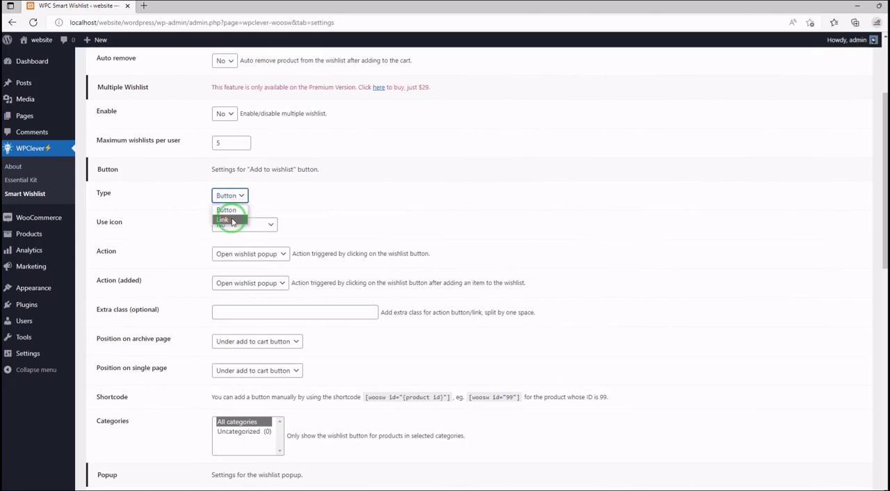
- Look through the remaining Button settings and the Popup settings, including icon, actions, positions, categories, color and product link
scroll(209, 194, "down", 1)
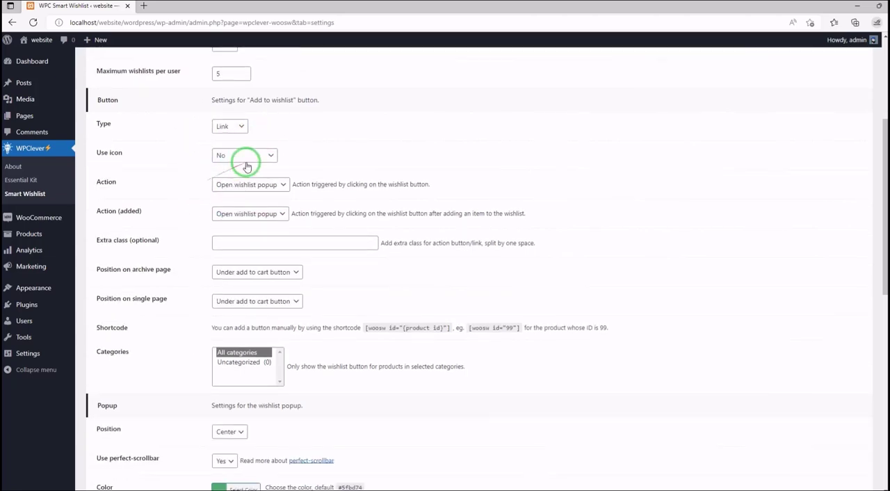
scroll(121, 171, "down", 1)
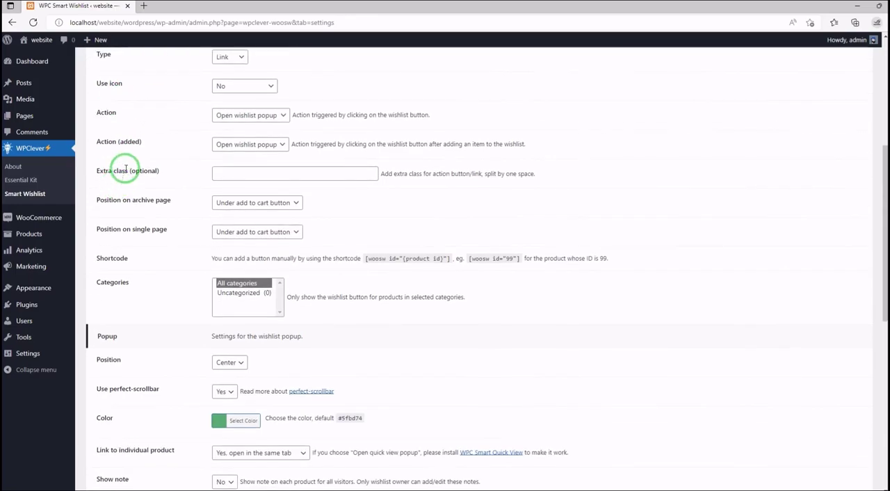
scroll(125, 167, "down", 2)
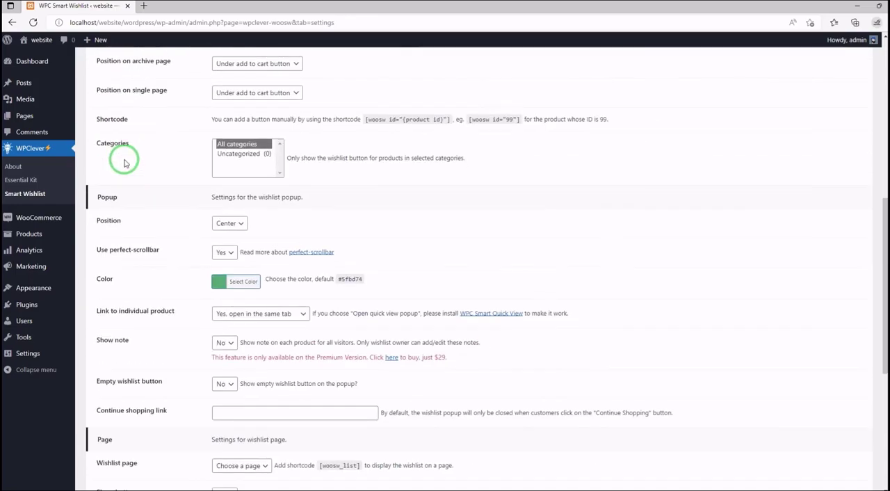
scroll(123, 162, "down", 1)
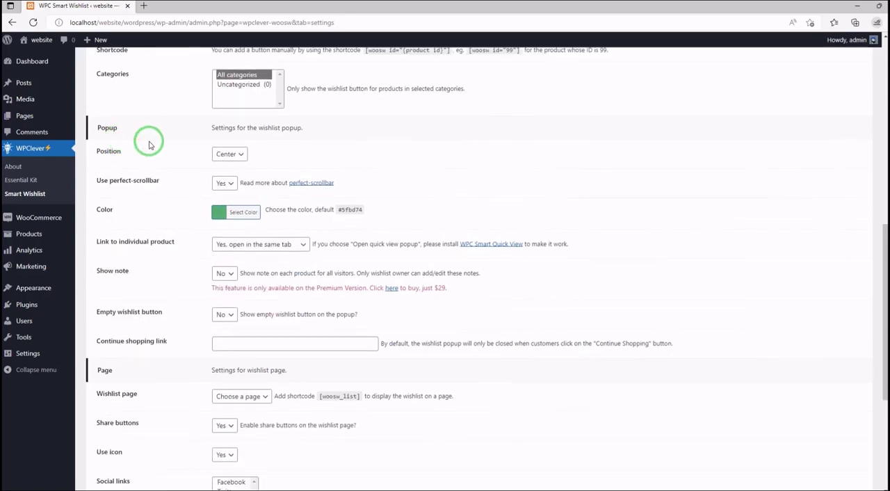
scroll(139, 142, "down", 1)
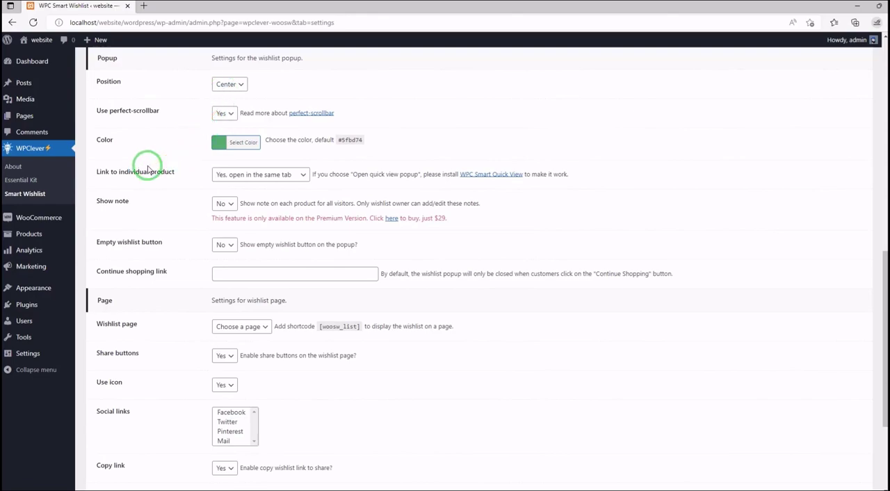
scroll(148, 167, "down", 3)
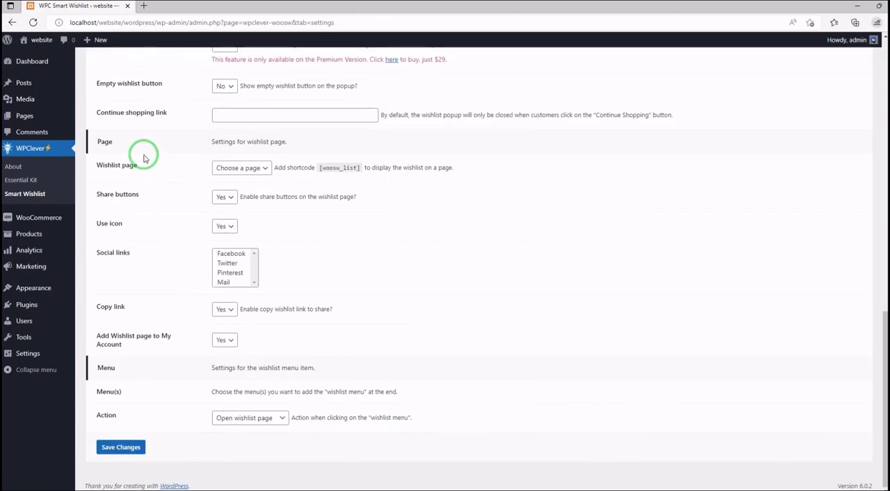
- Check the choices for Wishlist page, Share buttons and the wishlist menu's Action, leaving each at its current option
left_click(259, 169)
left_click(260, 169)
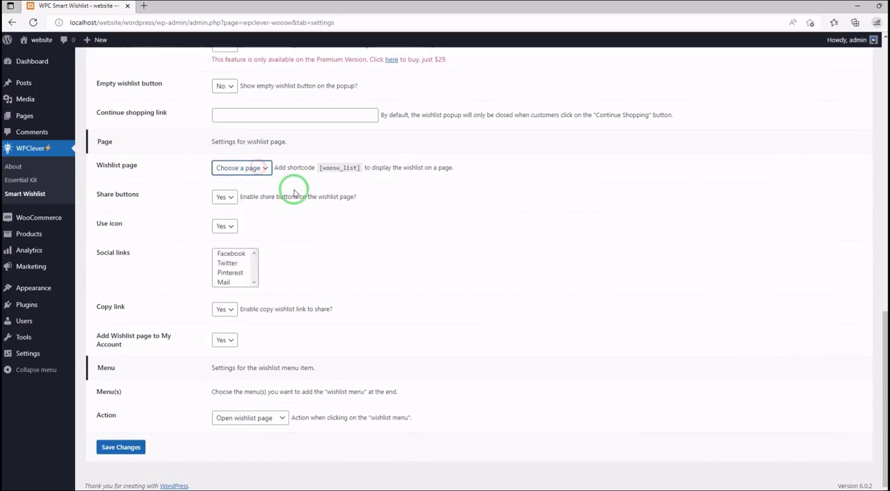
left_click(320, 231)
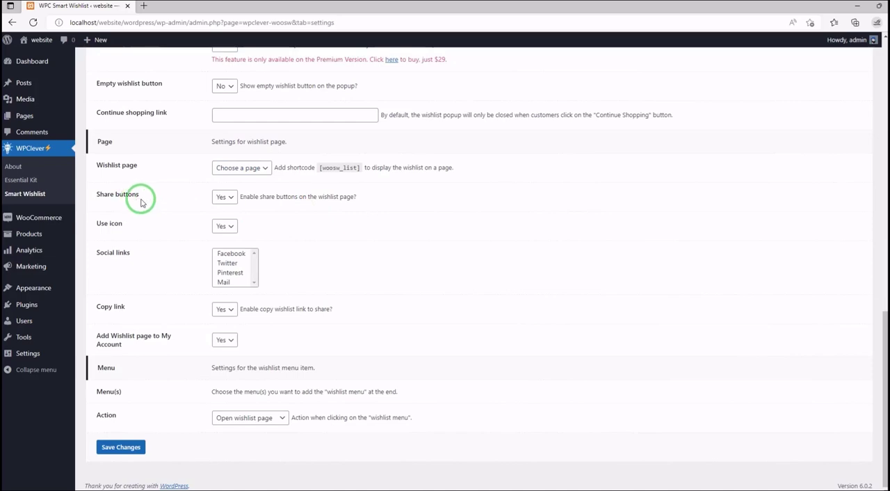
left_click(213, 199)
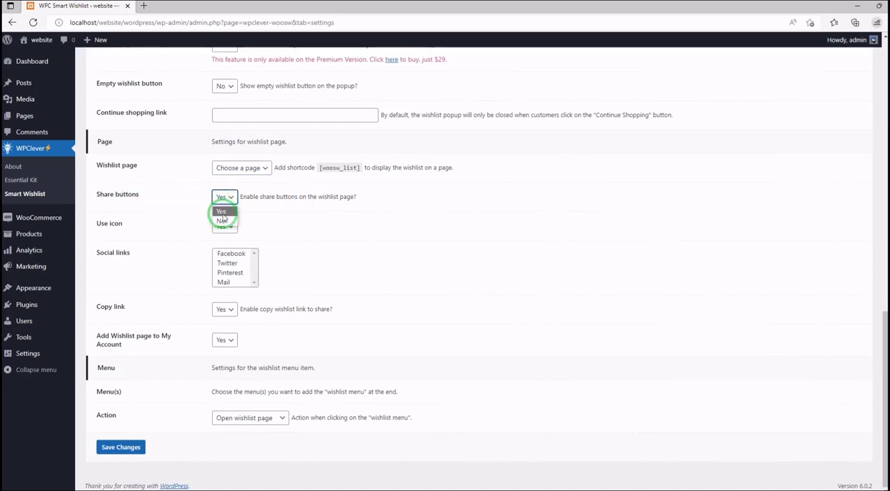
left_click(216, 200)
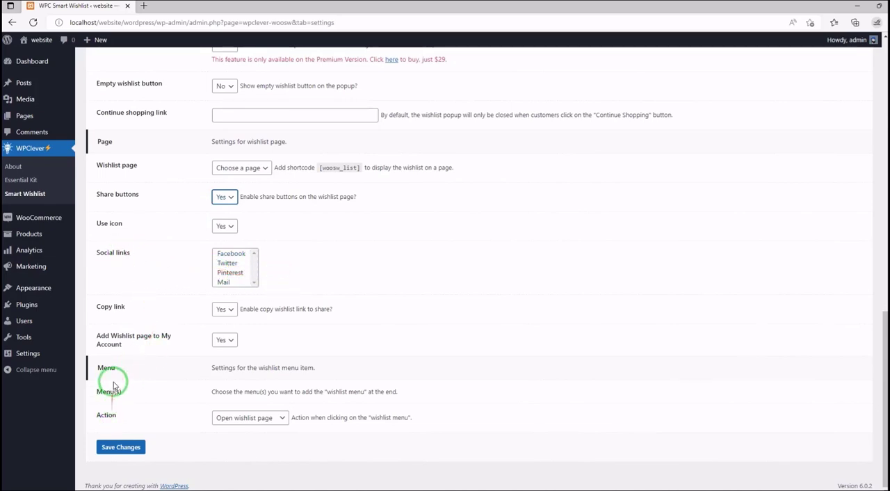
left_click(242, 419)
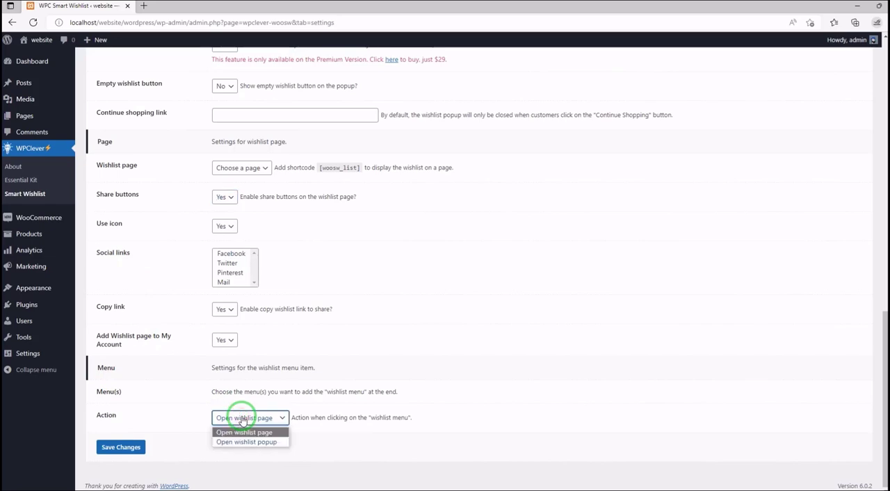
left_click(174, 410)
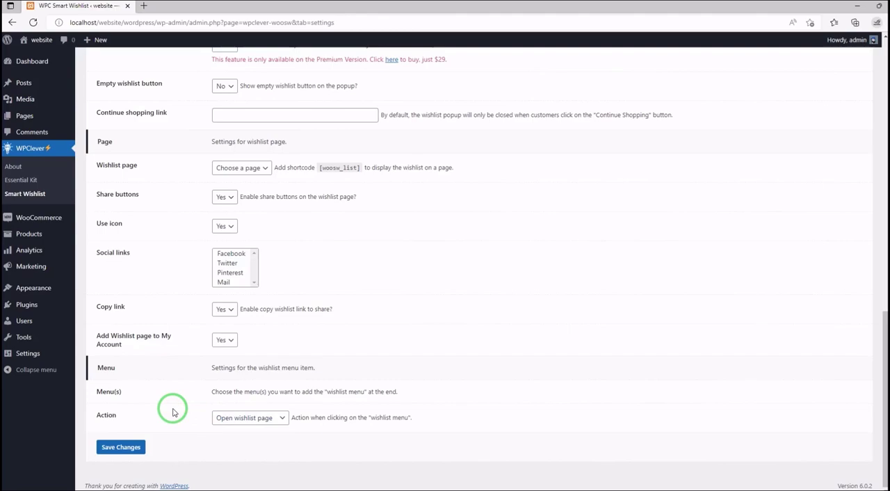
- Open the Localization settings and look through the button, Multiple Wishlist and Message texts without editing them
scroll(223, 331, "up", 15)
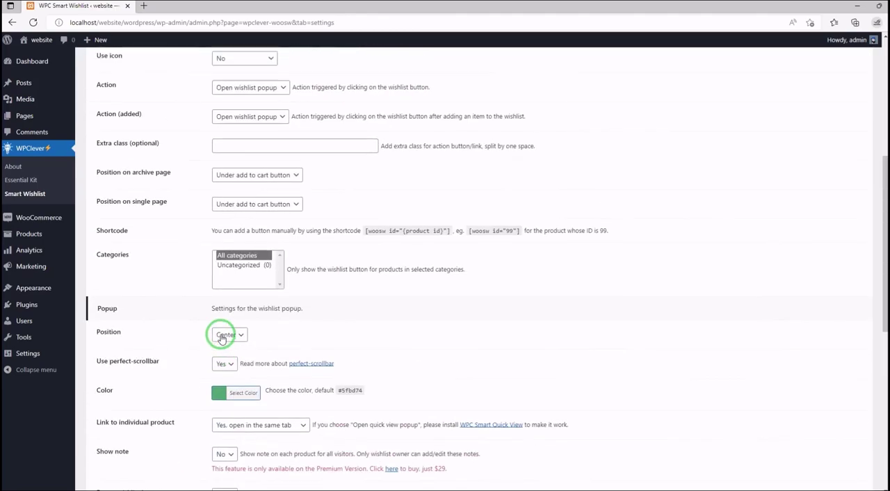
left_click(147, 122)
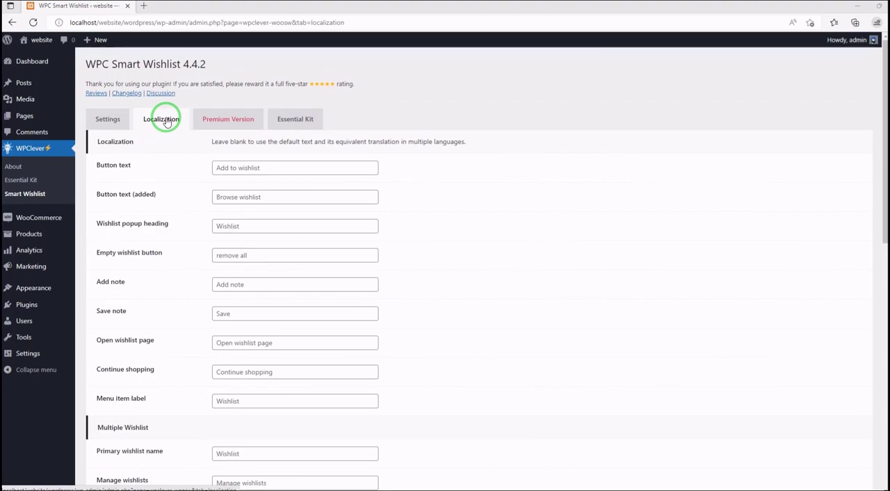
scroll(167, 122, "down", 12)
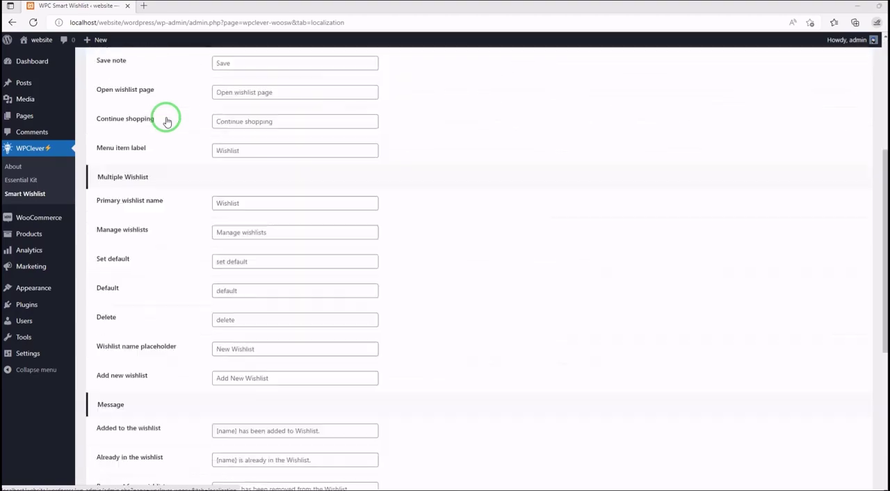
left_click(349, 300)
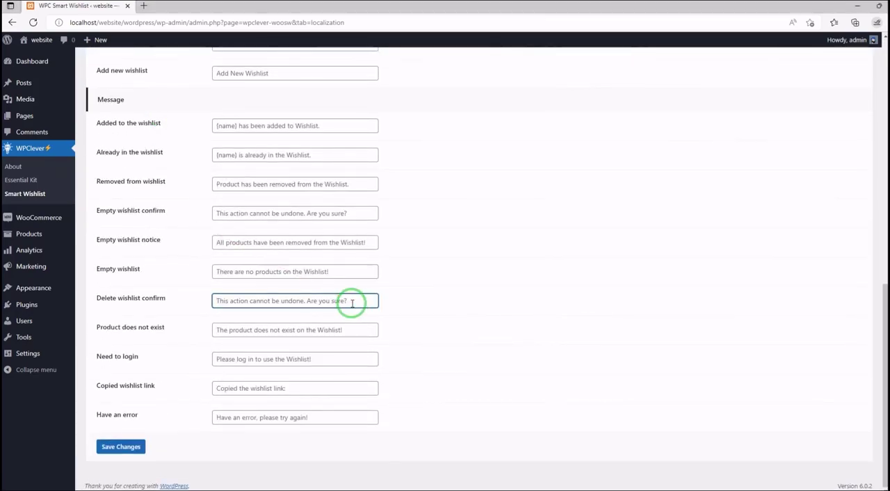
left_click(332, 273)
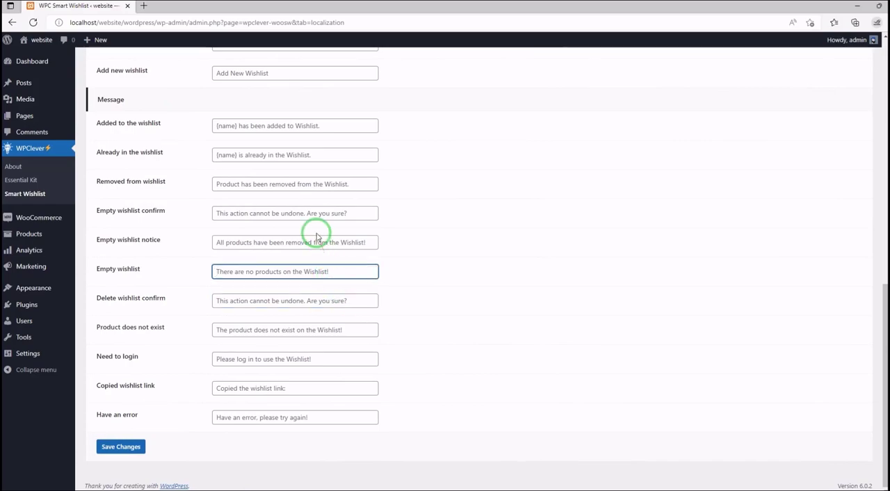
left_click(305, 124)
scroll(305, 124, "up", 5)
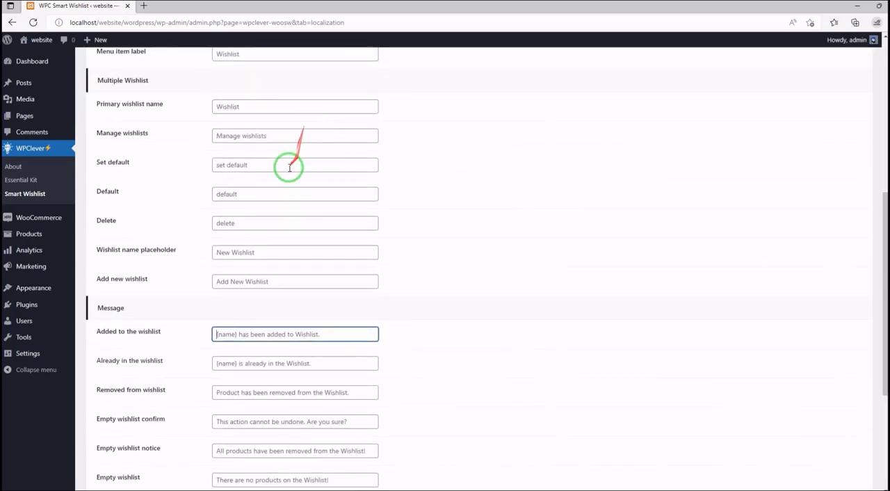
left_click(282, 165)
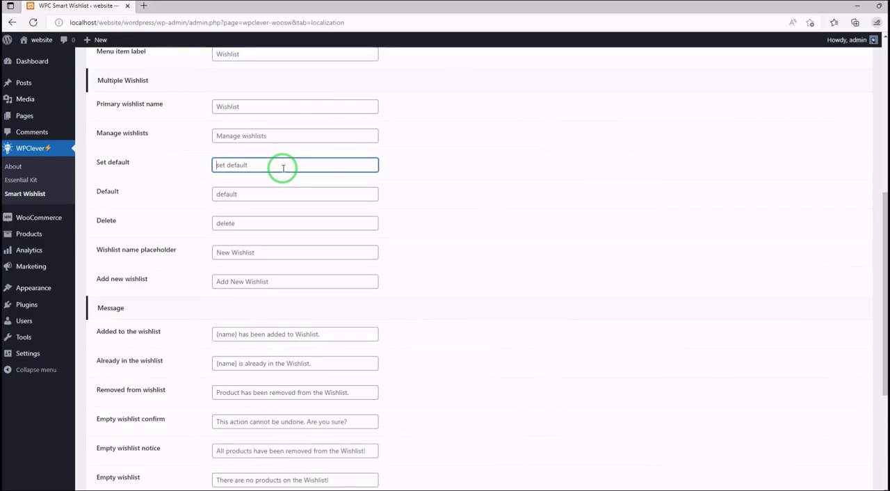
scroll(283, 168, "down", 3)
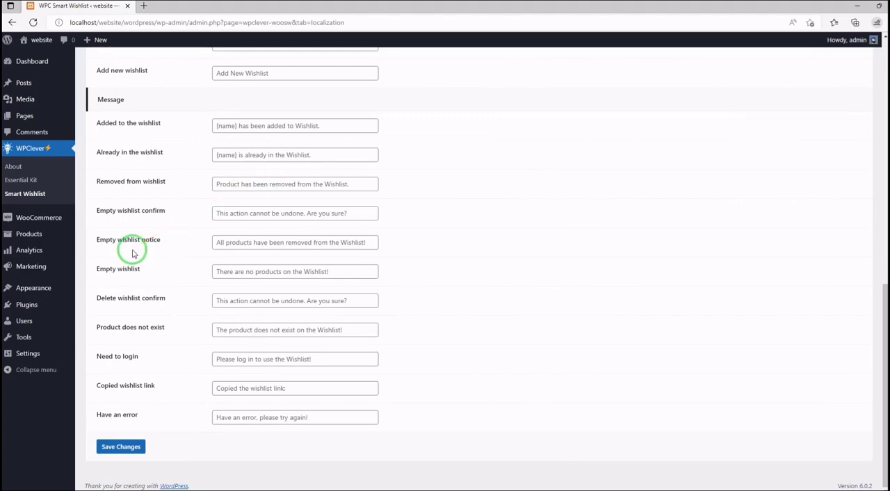
scroll(133, 253, "up", 8)
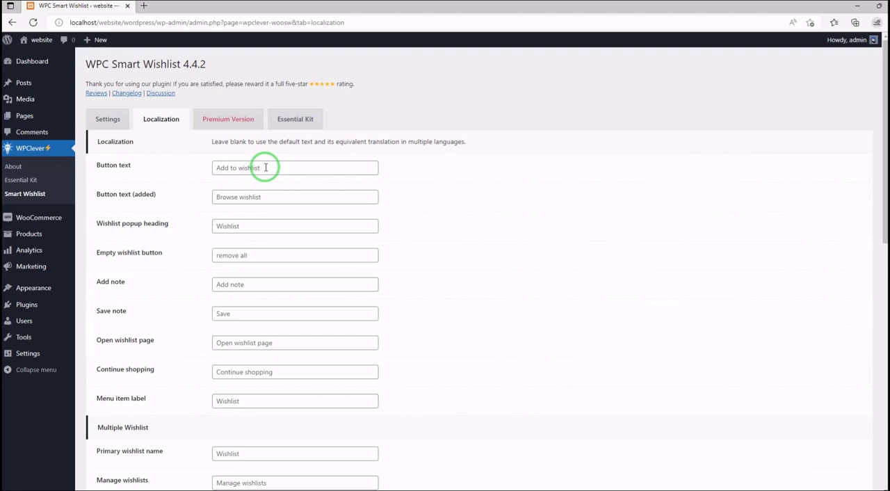
left_click(230, 119)
left_click(124, 117)
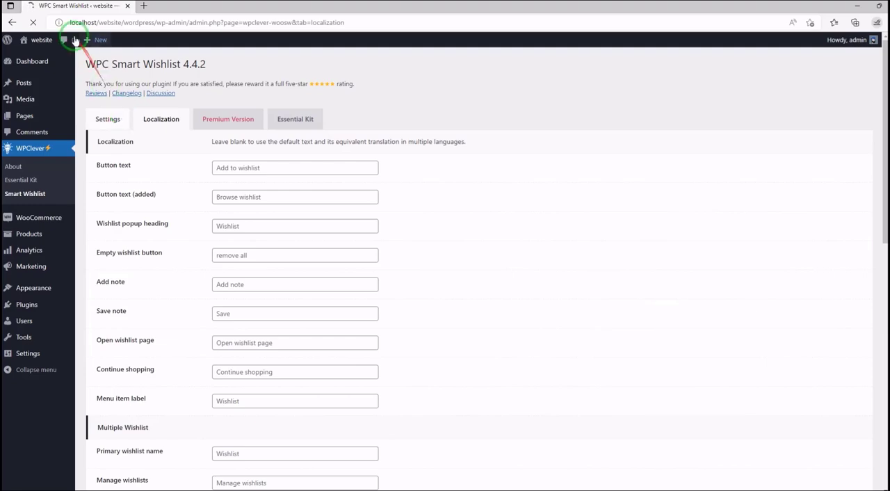
- In the installed plugins list, deactivate WPC Smart Wishlist for WooCommerce and activate YITH WooCommerce Wishlist
mouse_move(91, 308)
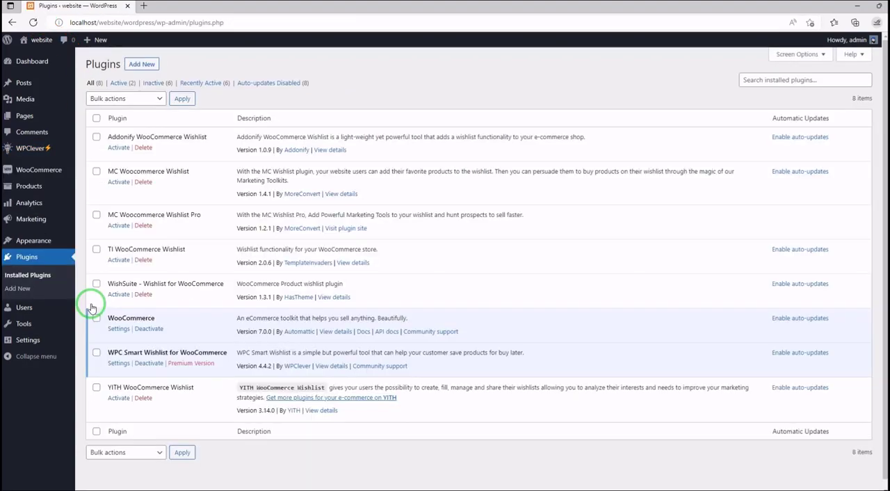
left_click(150, 364)
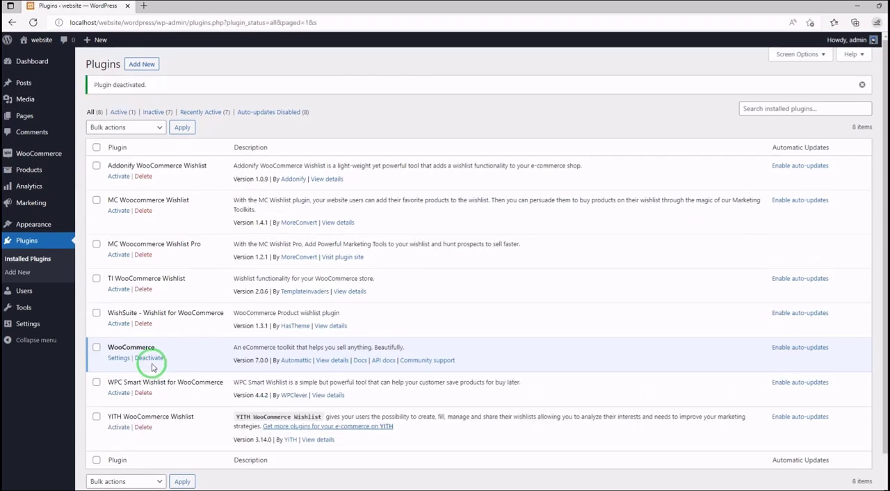
left_click(120, 427)
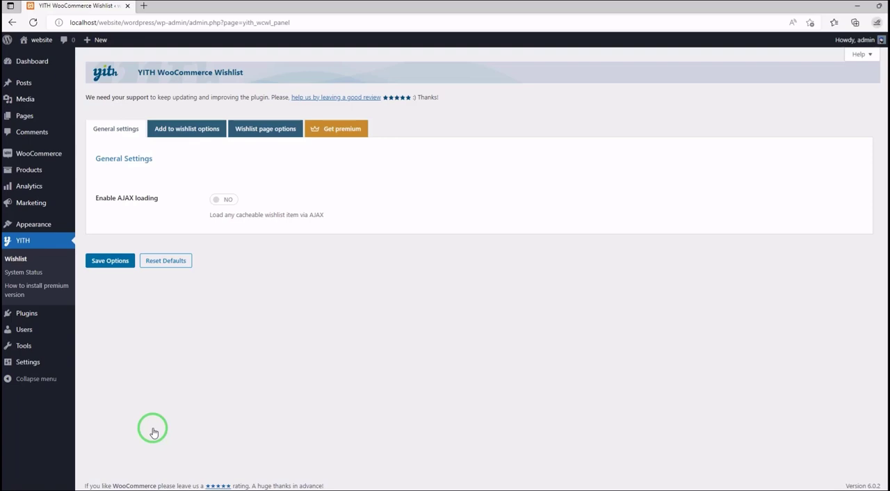
- Open YITH's Add to wishlist options and review the loop, product page position, text customization, and style and color settings
left_click(202, 132)
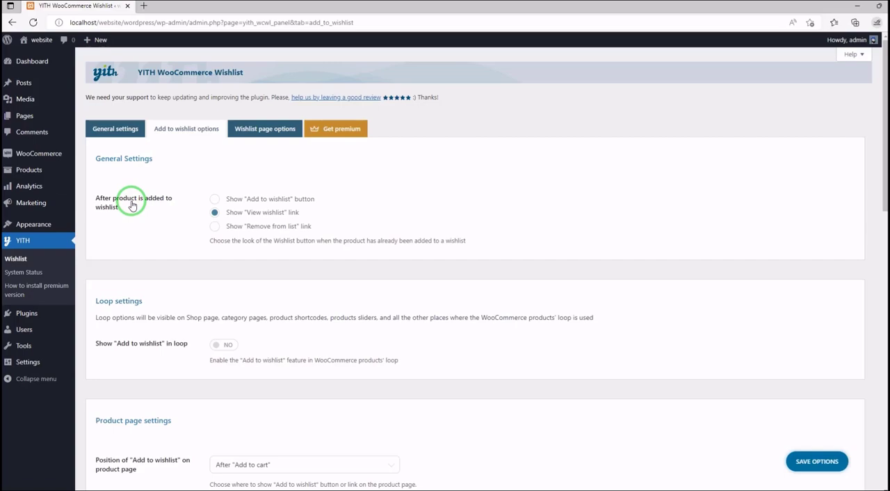
scroll(133, 198, "down", 2)
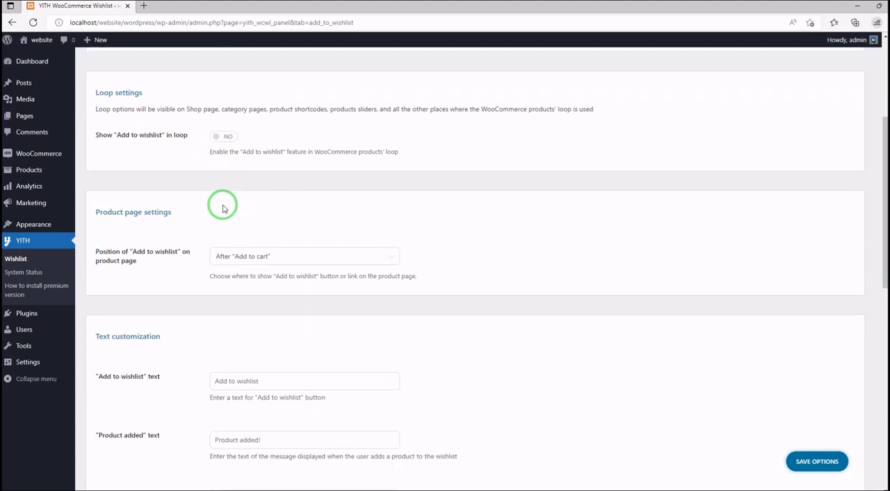
left_click(307, 253)
left_click(307, 253)
scroll(188, 209, "down", 3)
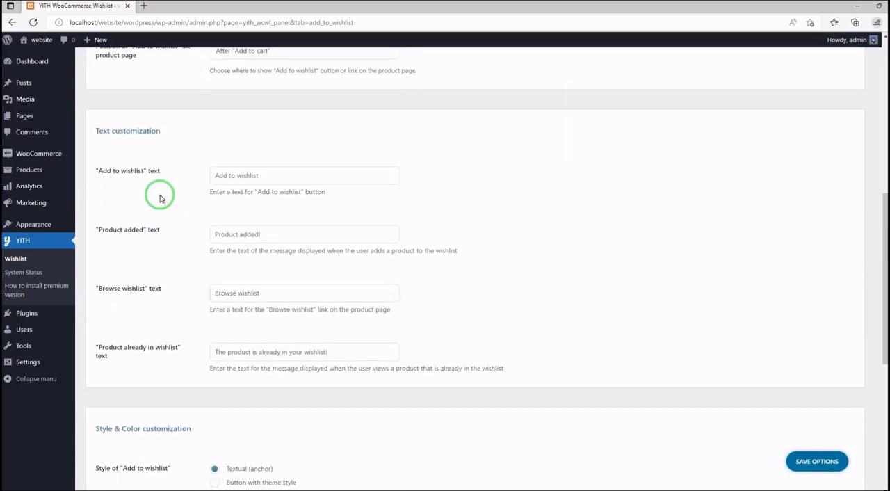
scroll(154, 177, "down", 1)
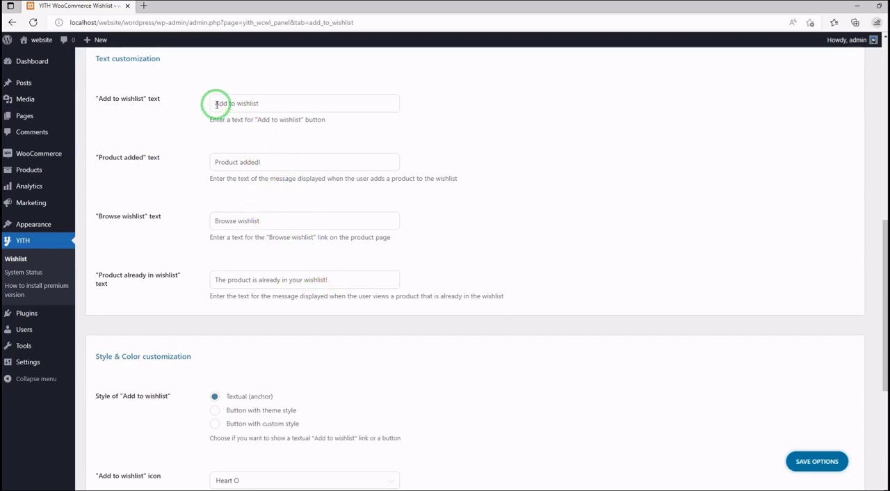
scroll(217, 105, "down", 4)
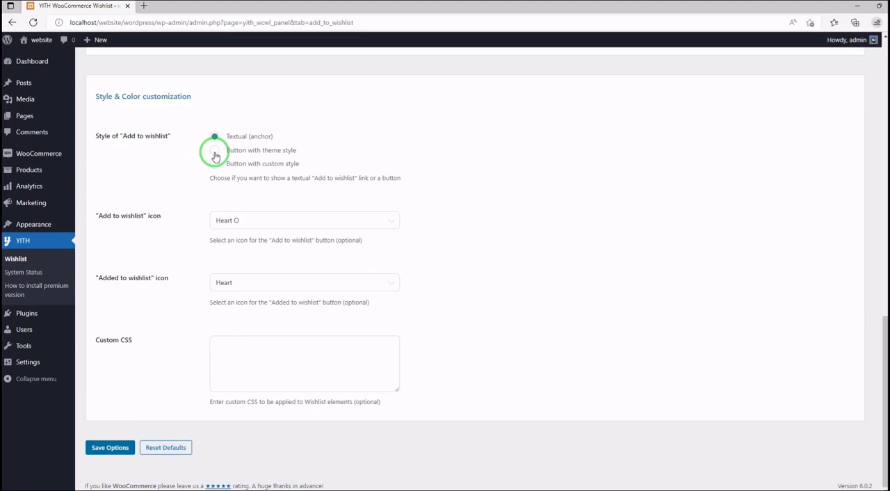
scroll(169, 342, "up", 12)
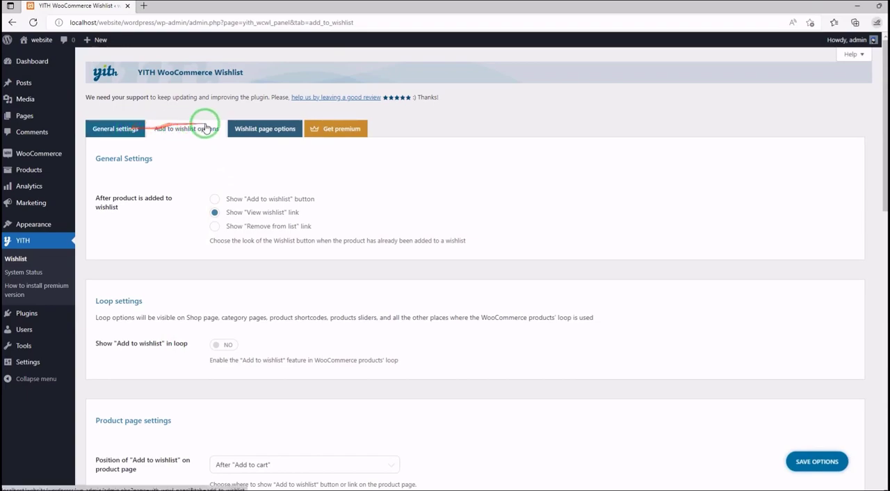
- Open YITH's Wishlist page options, check the Wishlist page choices without changing the selection, and review the Wishlist Detail Page and sharing settings
left_click(246, 133)
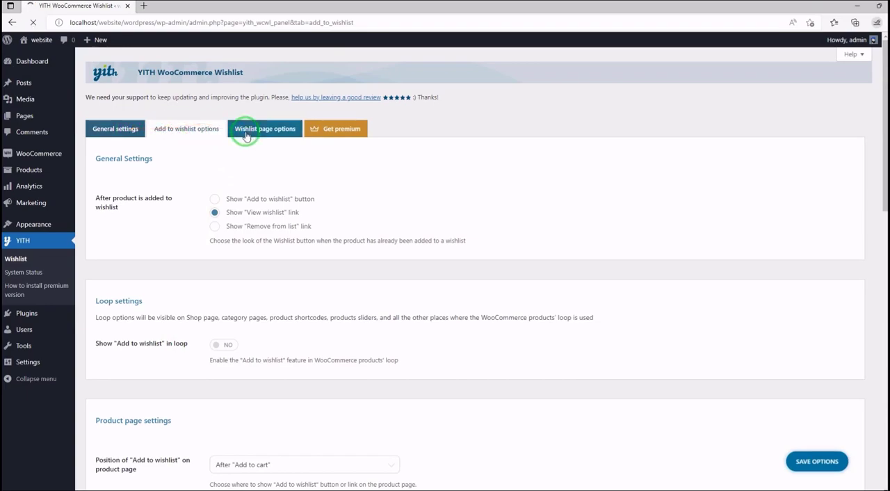
left_click(286, 202)
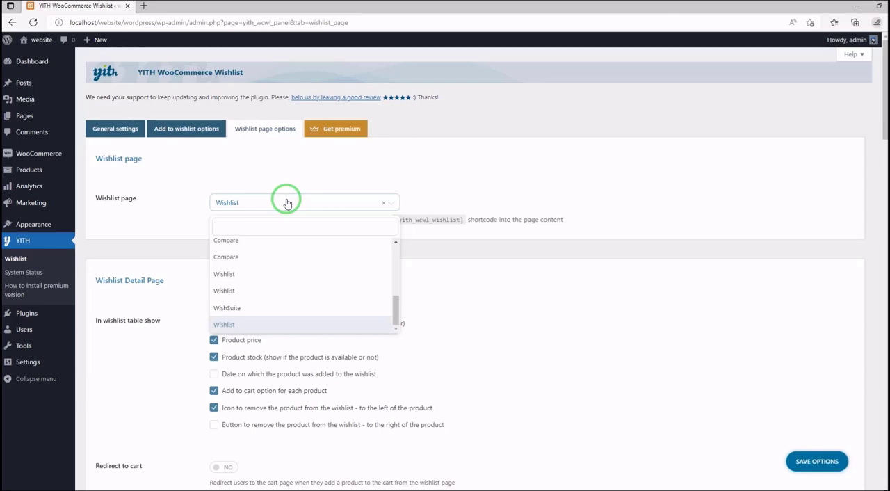
left_click(286, 203)
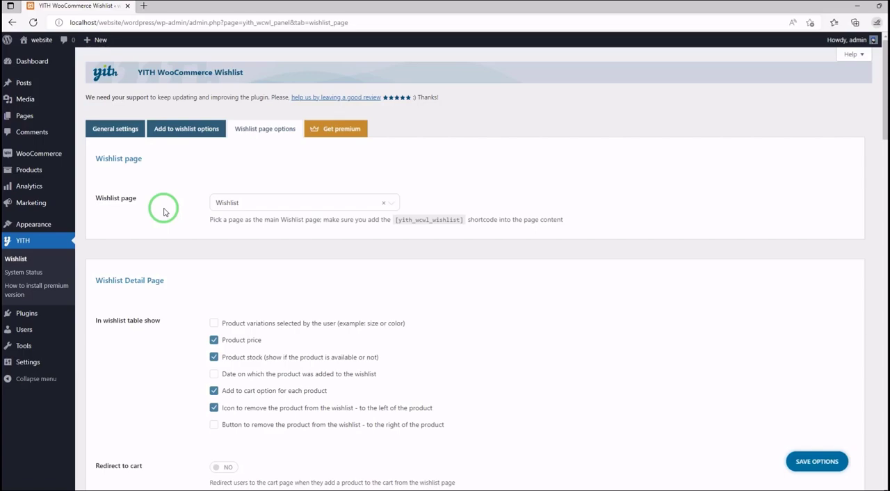
scroll(164, 211, "down", 3)
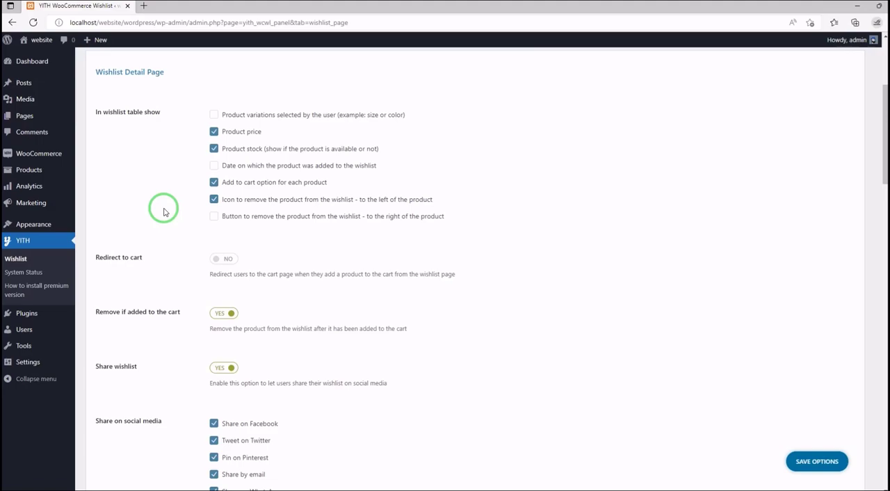
scroll(164, 211, "down", 3)
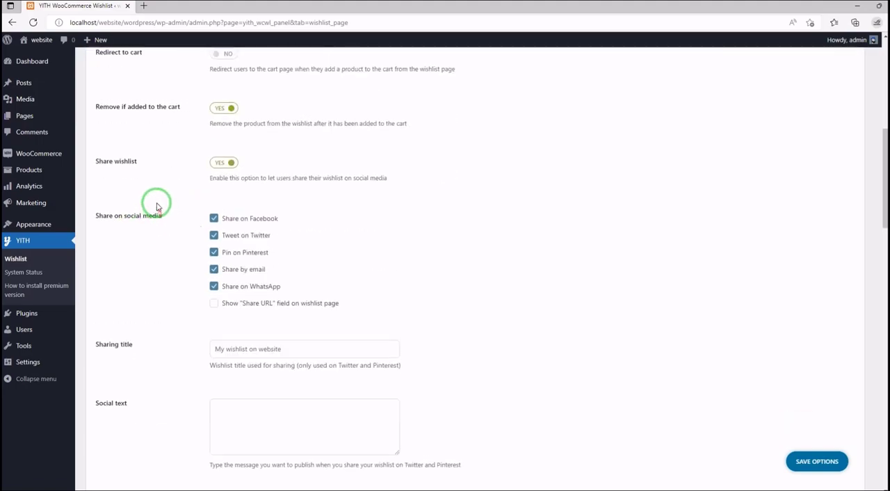
scroll(157, 209, "up", 3)
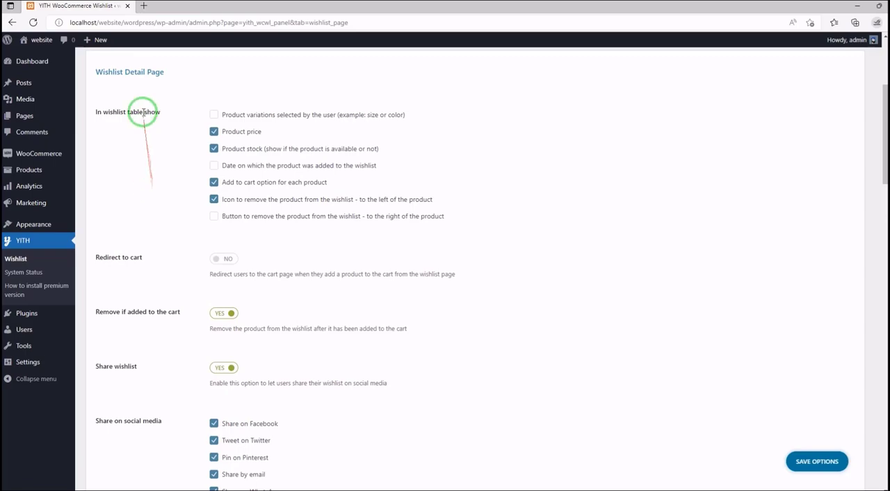
- Review the wishlist page's text customization, Add to cart style, and share button icons and colors, and return to the General settings
scroll(141, 144, "down", 2)
scroll(141, 144, "down", 8)
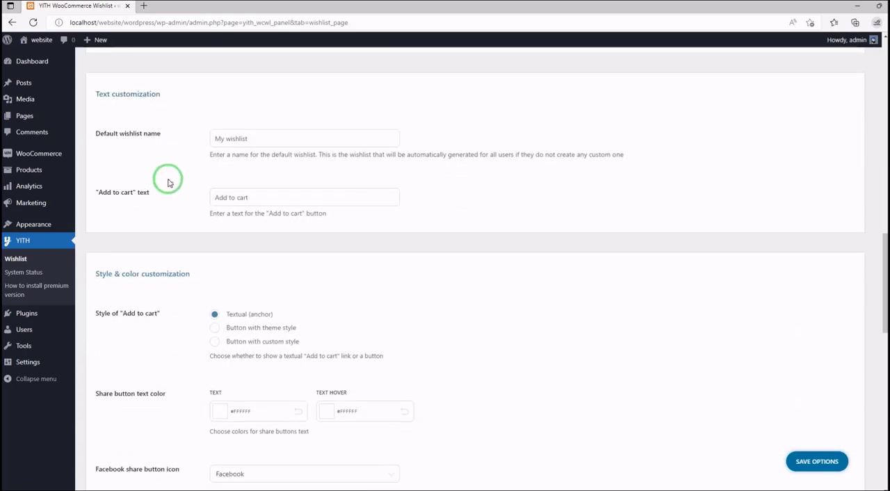
scroll(160, 151, "down", 3)
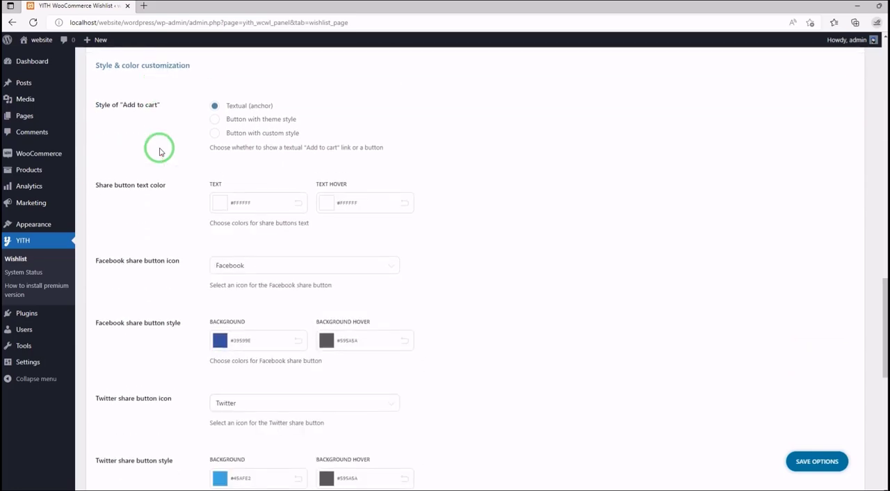
scroll(159, 151, "down", 3)
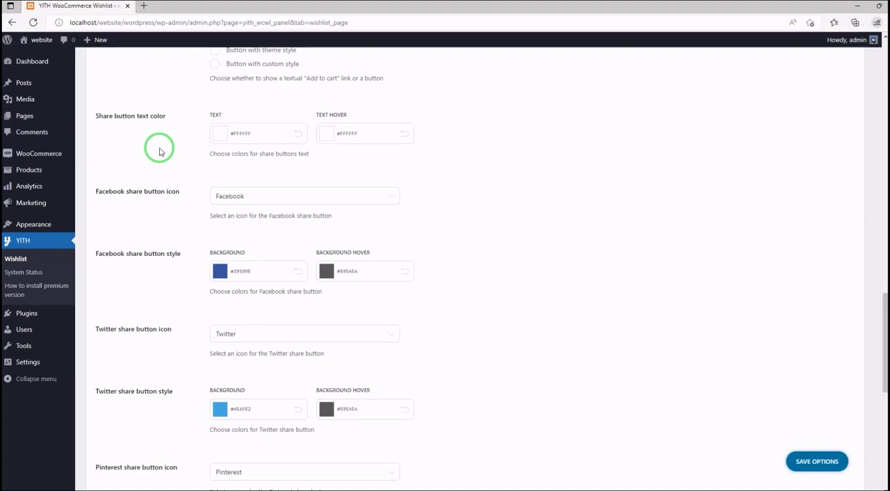
scroll(142, 248, "down", 5)
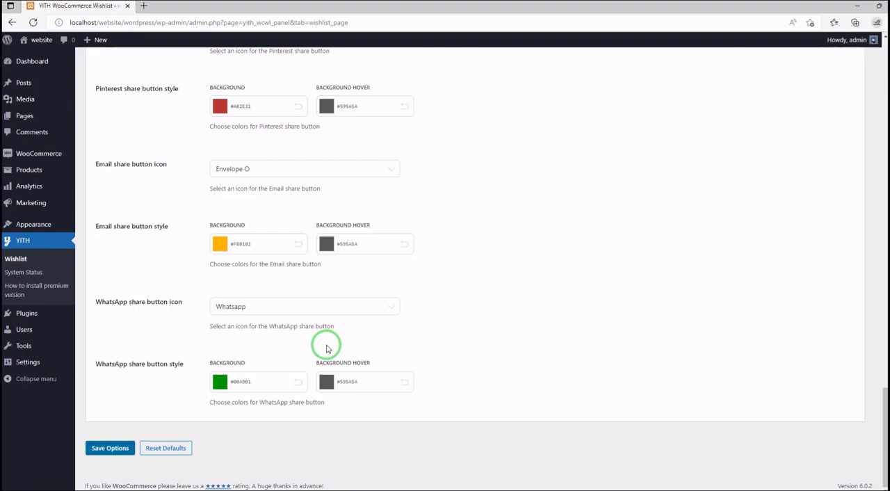
scroll(327, 348, "up", 6)
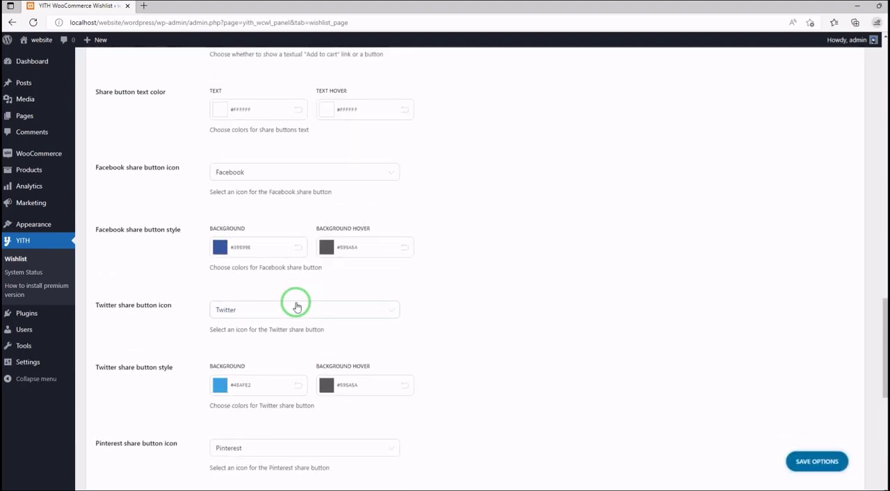
scroll(295, 308, "down", 5)
scroll(295, 307, "up", 20)
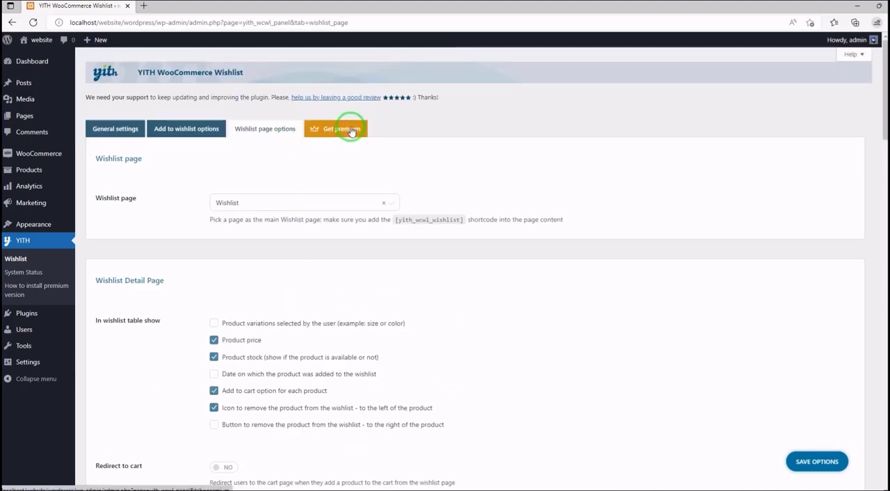
left_click(127, 132)
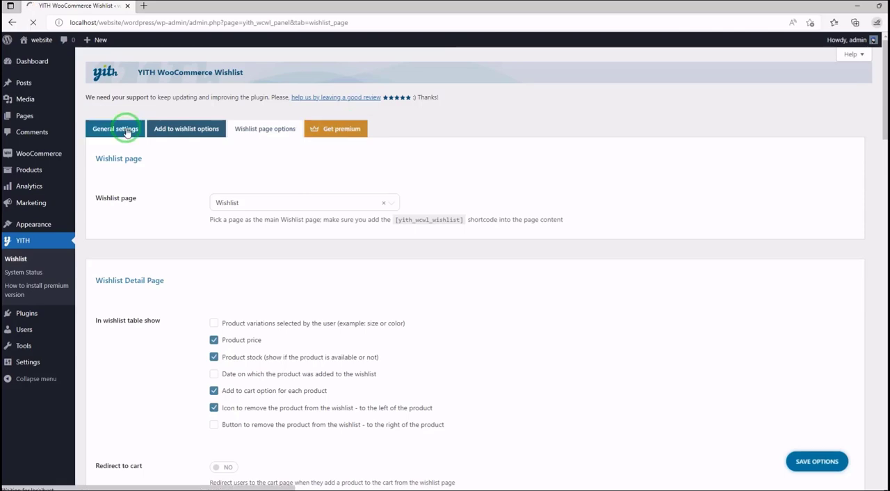